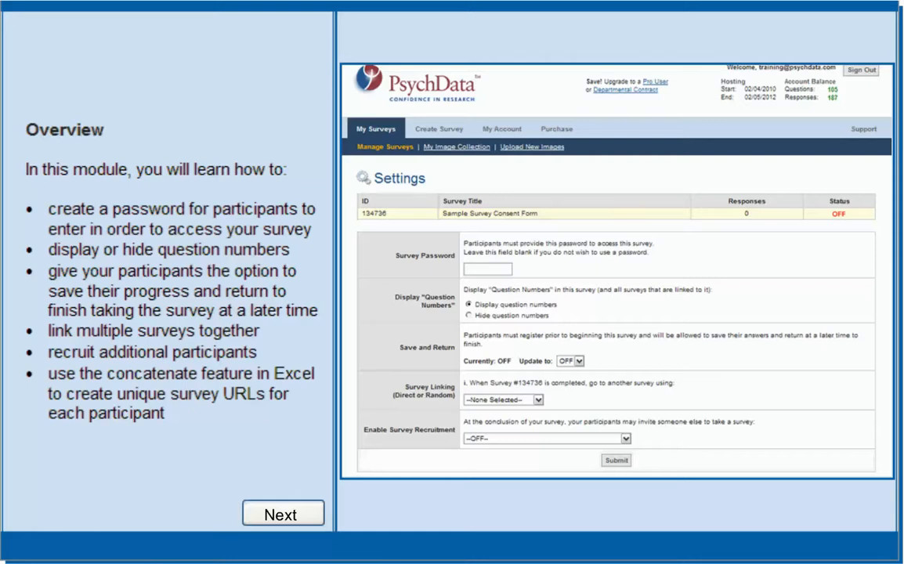
Advance past the tutorial Overview slide to the Manage Surveys list.
left_click(282, 514)
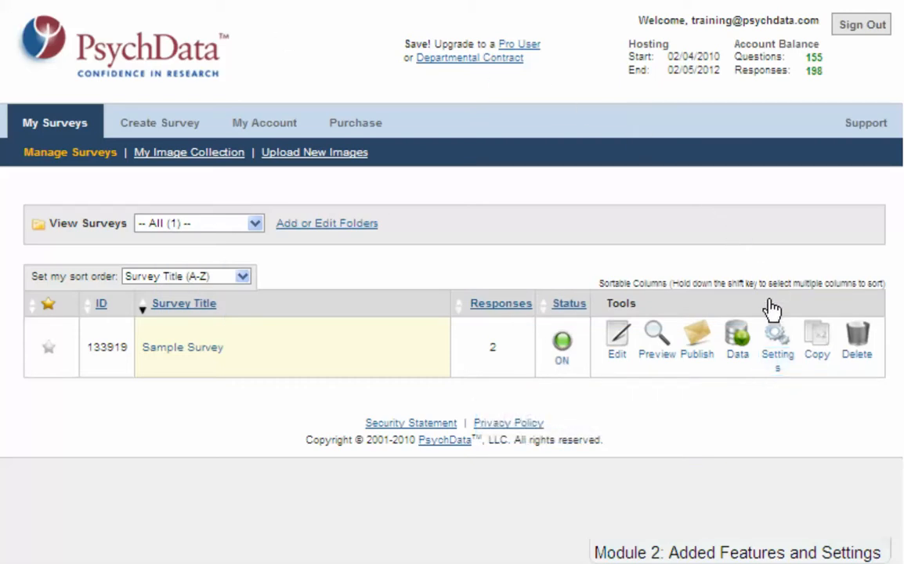
Give Sample Survey a survey password in its Settings and submit the change.
left_click(777, 359)
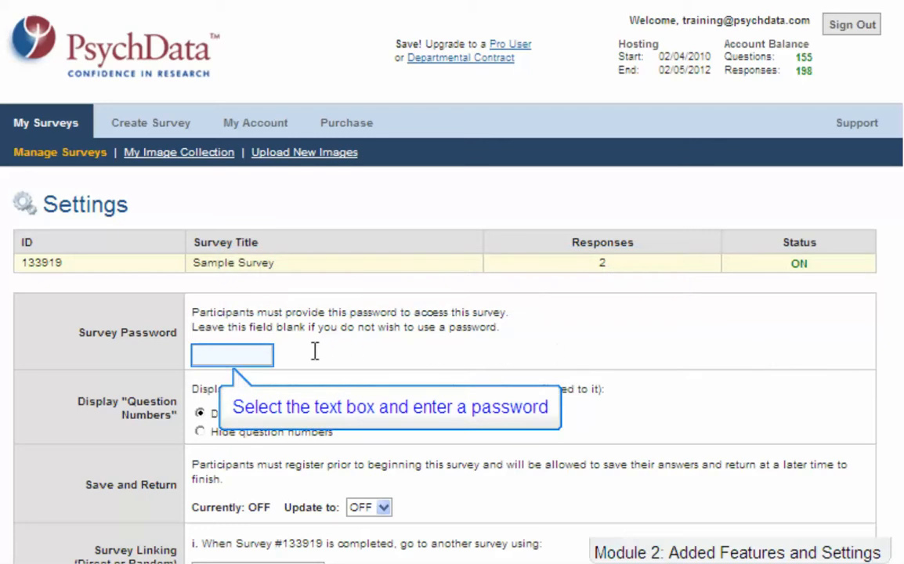
left_click(249, 352)
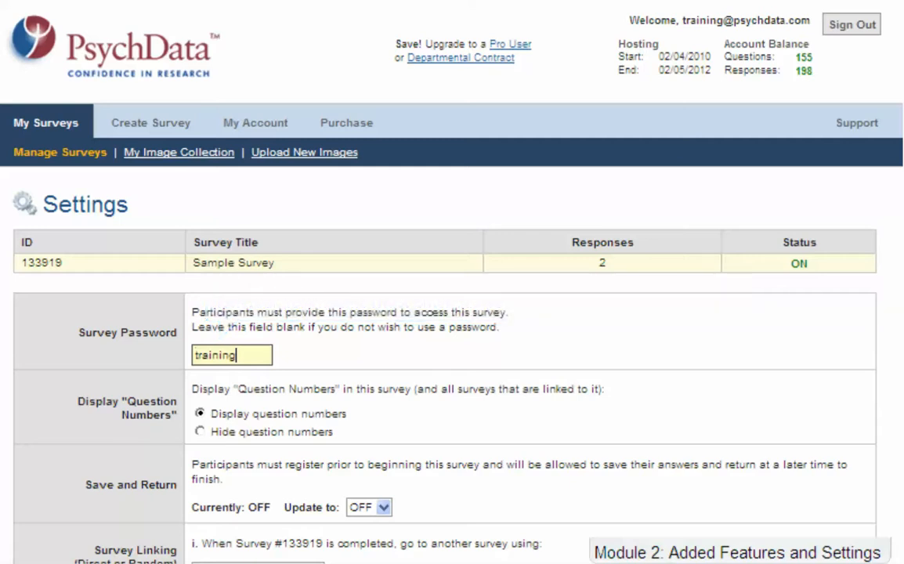
key("Tab")
scroll(549, 400, "down", 3)
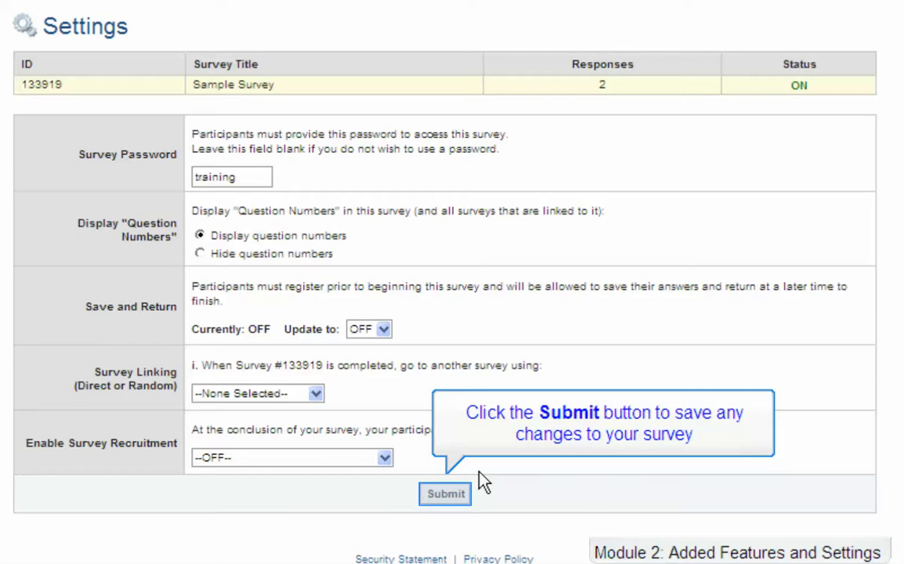
left_click(456, 494)
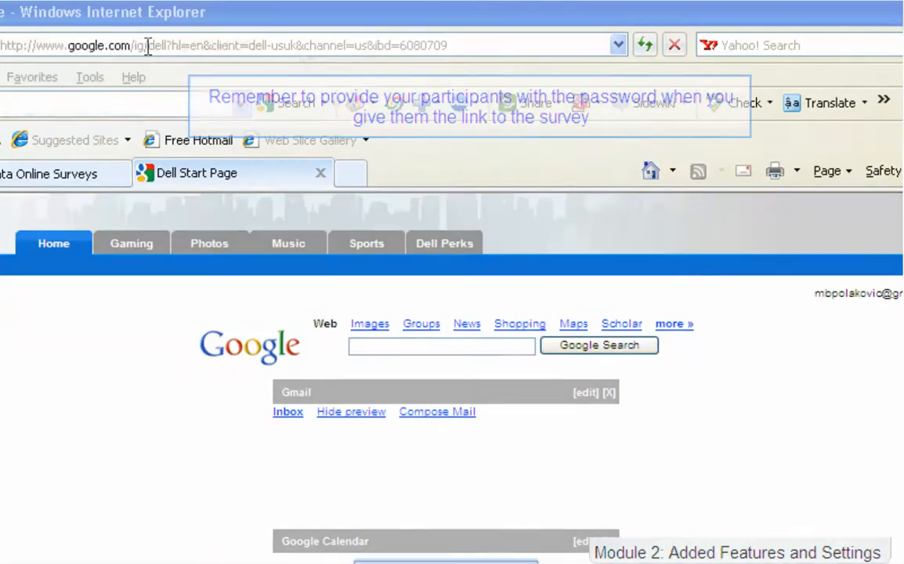
Load the pasted survey link in the browser and enter the survey password as a participant.
left_click(147, 45)
key("ctrl+v")
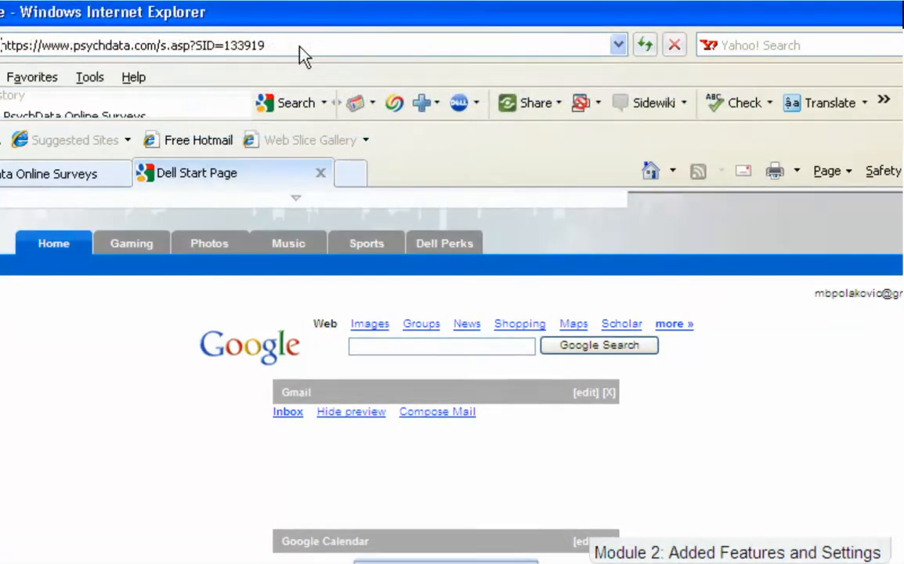
key("Return")
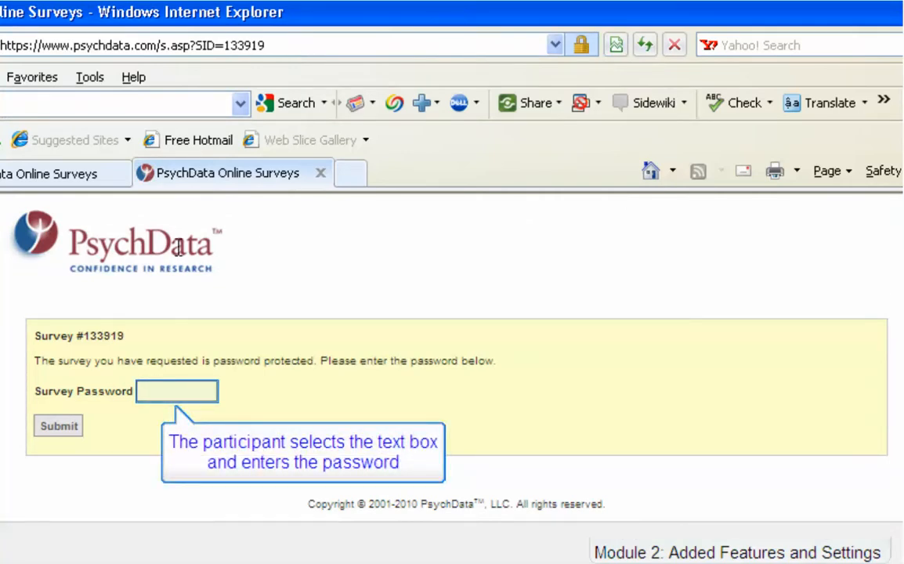
left_click(173, 393)
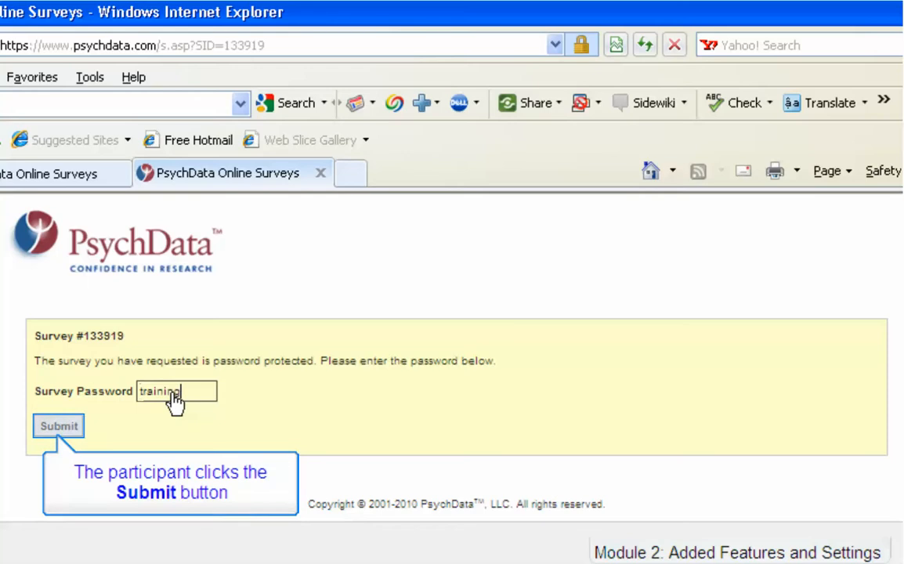
left_click(56, 428)
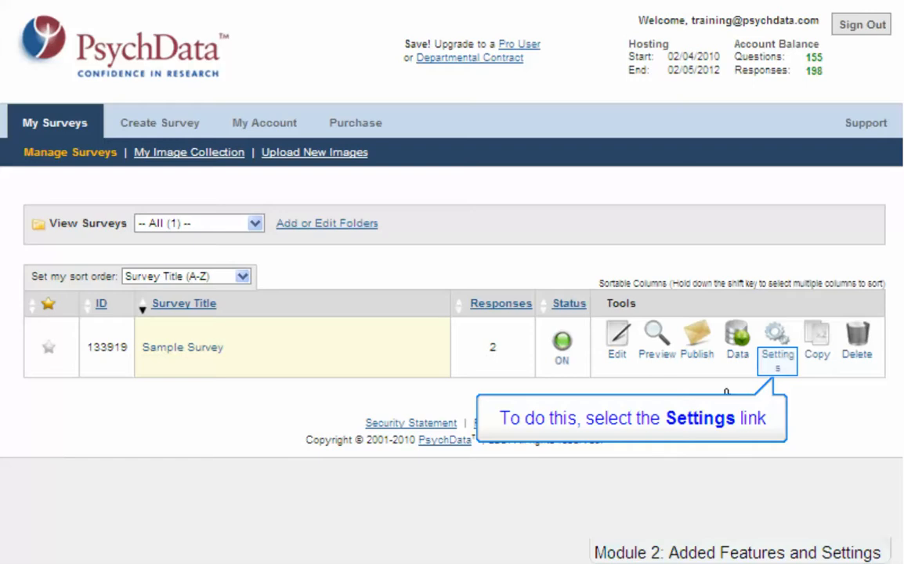
Open the Settings tool for Sample Survey from the survey list.
left_click(775, 359)
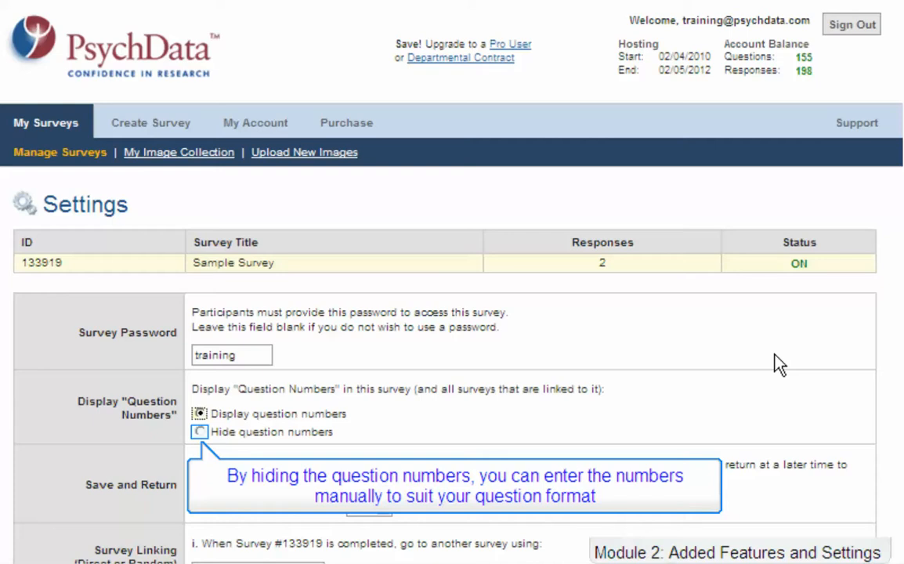
Choose 'Hide question numbers' for Sample Survey and submit the settings.
left_click(201, 431)
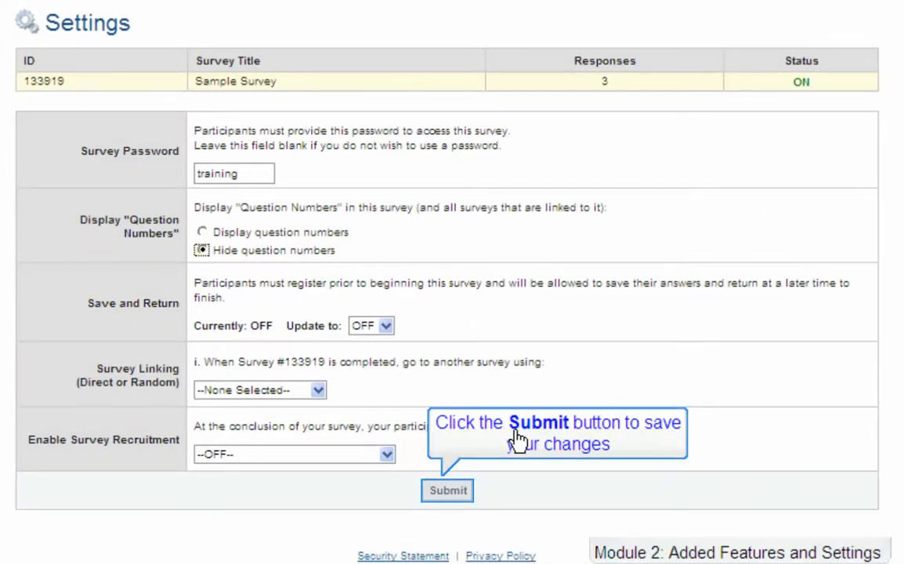
left_click(459, 492)
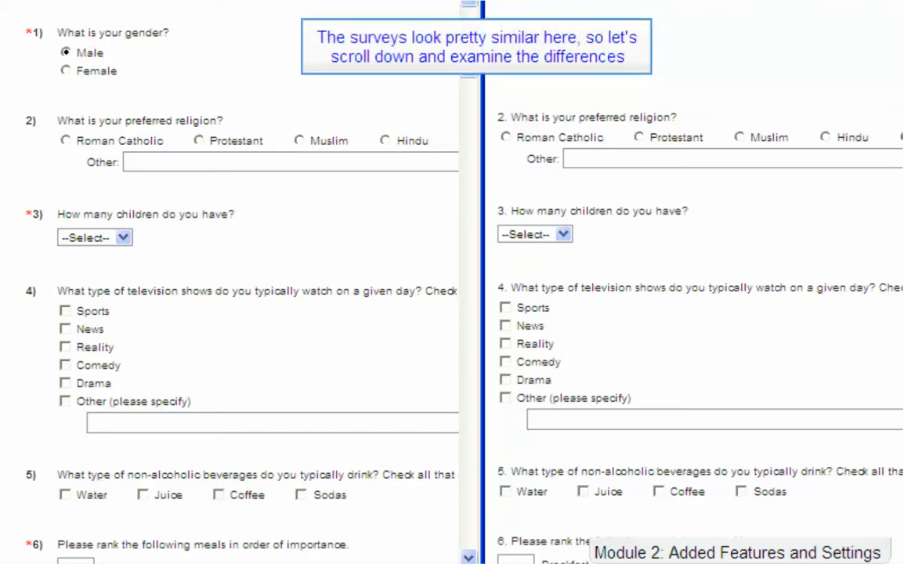
left_click_drag(469, 56, 461, 283)
scroll(693, 282, "down", 12)
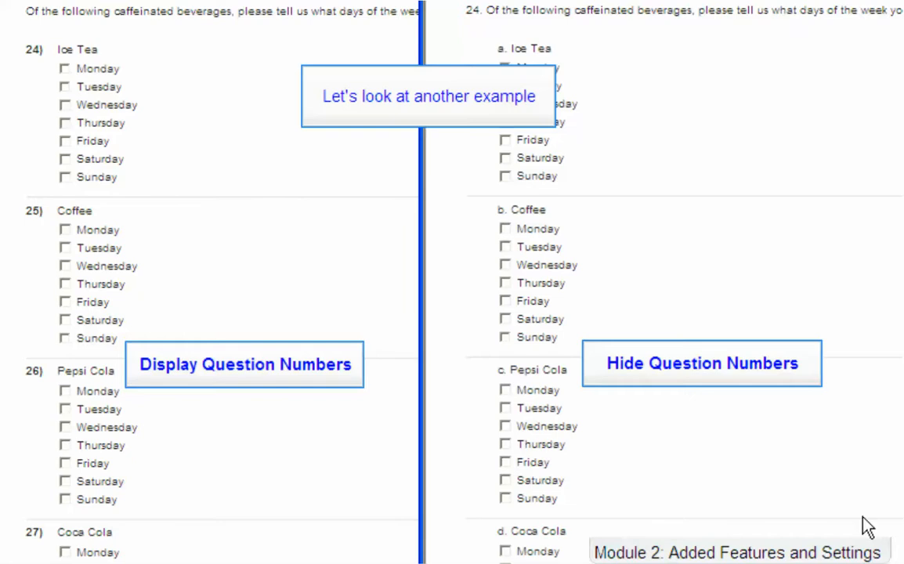
Scroll through both survey windows to compare automatic and manually entered question numbers.
scroll(863, 534, "down", 5)
scroll(664, 282, "down", 7)
left_click_drag(467, 276, 460, 345)
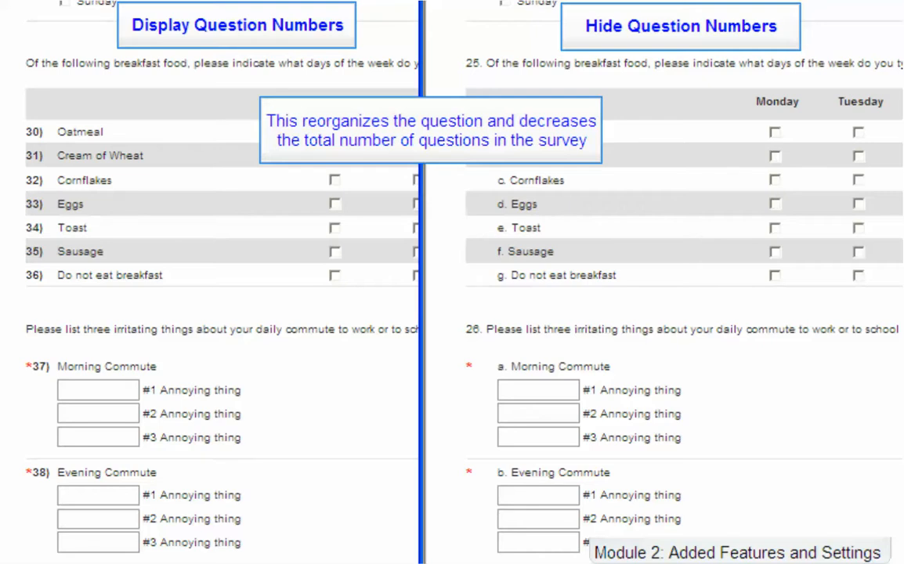
scroll(666, 282, "down", 3)
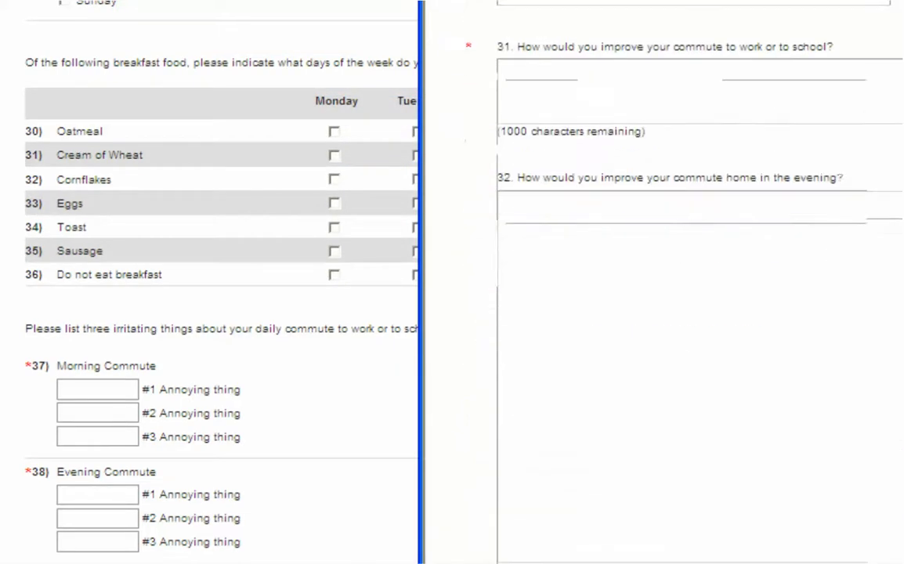
left_click_drag(469, 399, 445, 496)
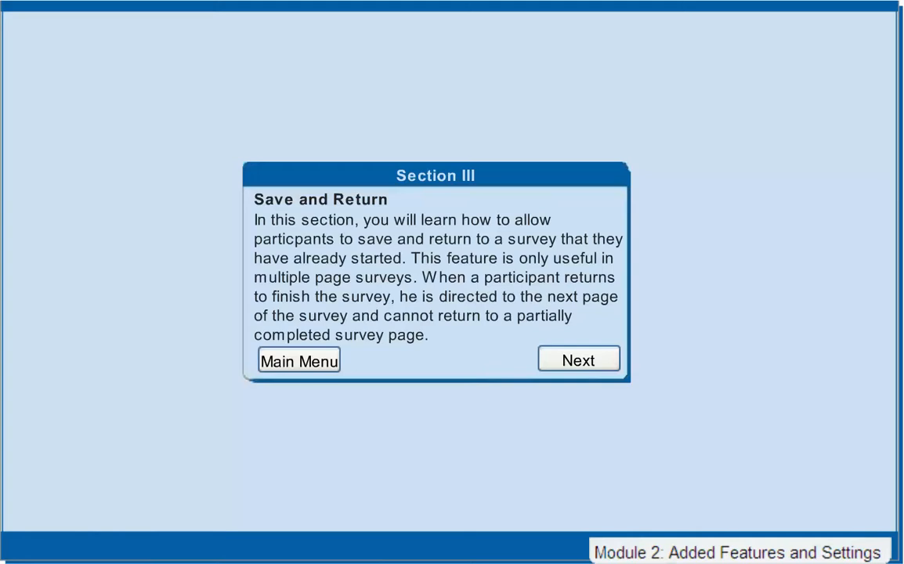
Advance past the Section III Save and Return introduction slide.
left_click(578, 359)
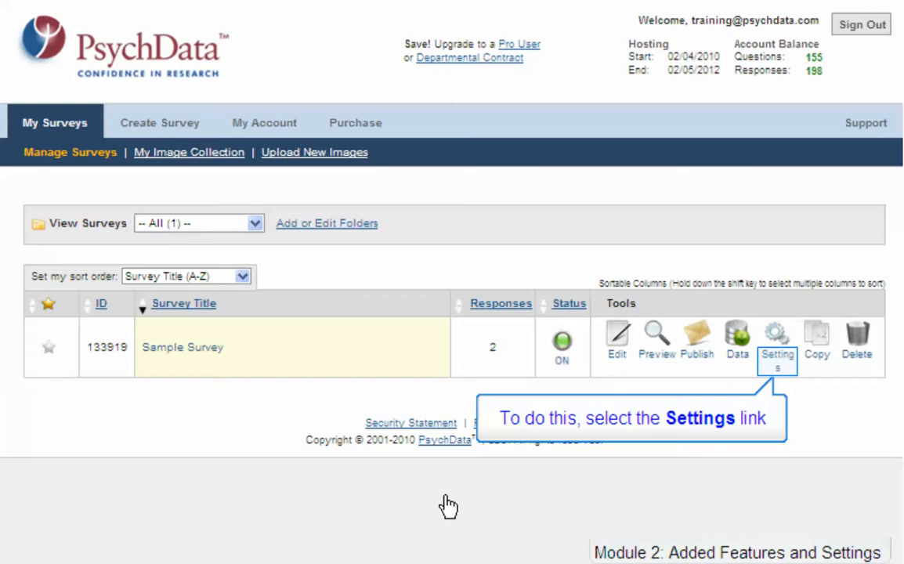
In Sample Survey's Settings, set Save and Return to update to ON.
left_click(775, 362)
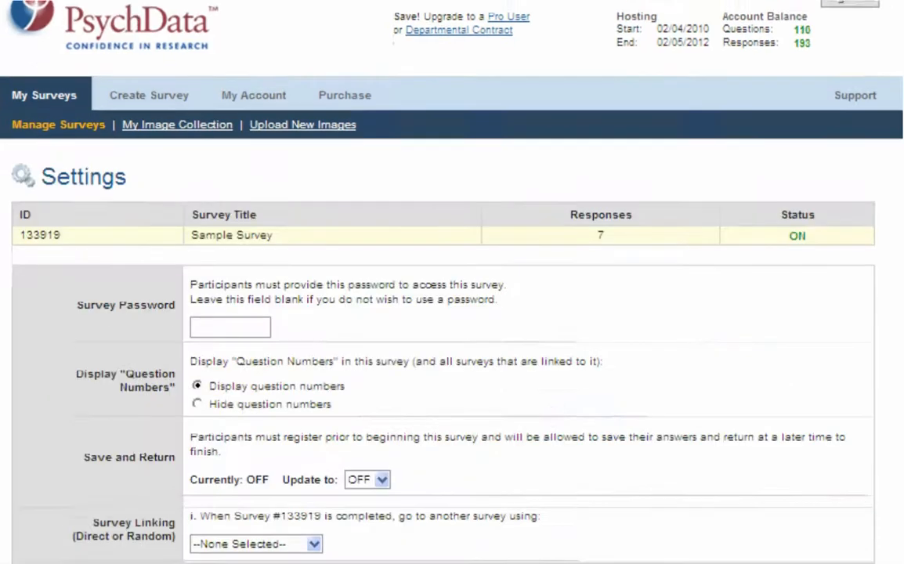
scroll(451, 282, "down", 2)
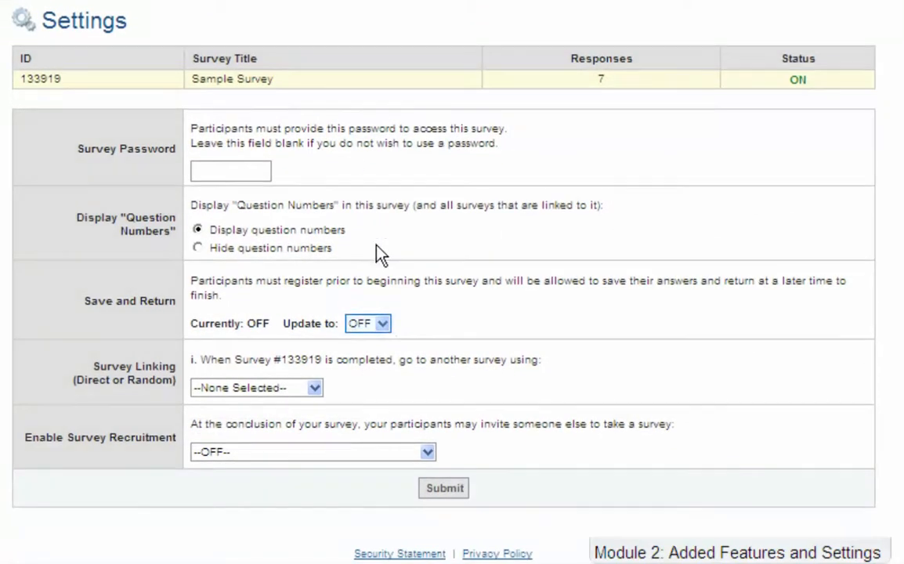
left_click(382, 324)
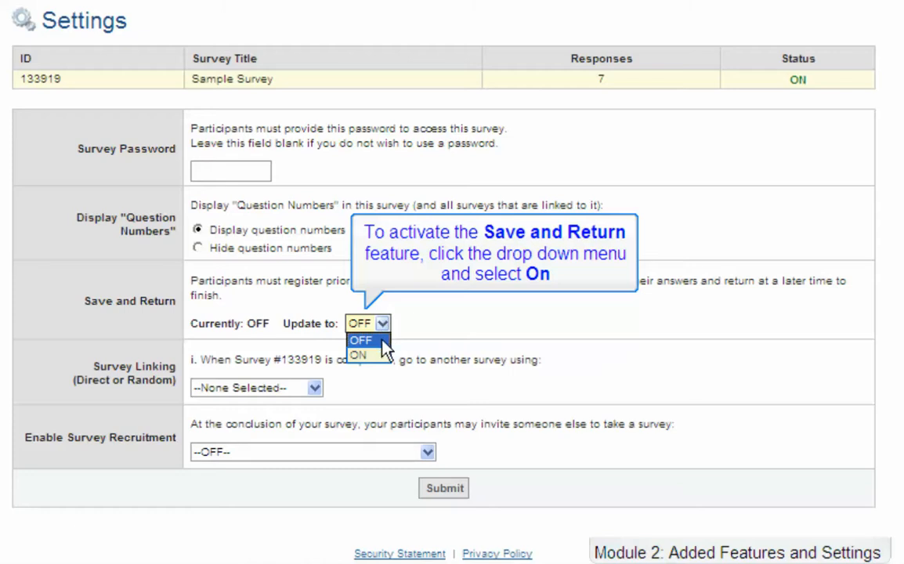
left_click(379, 356)
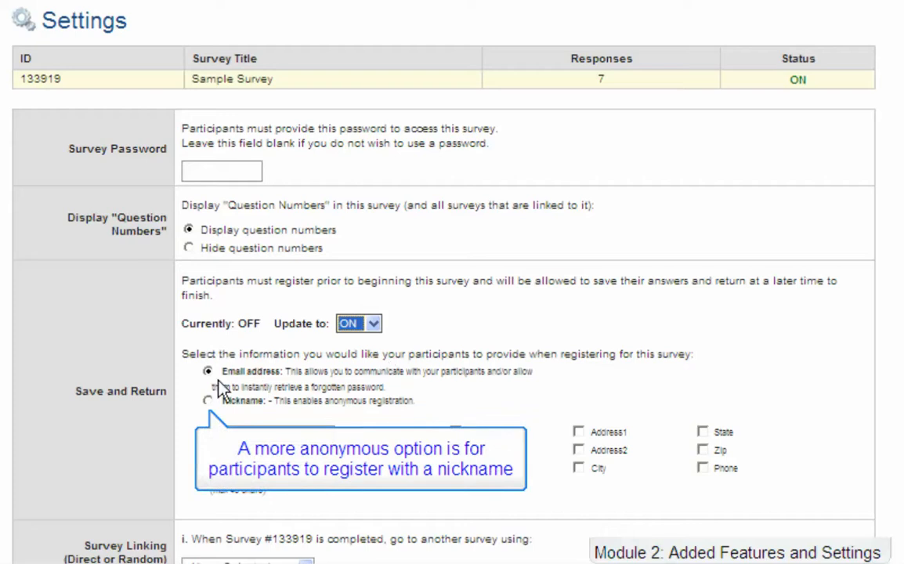
Choose nickname registration, rename Custom Field 1 to 'Mother's Birthday', include it, and submit.
left_click(207, 401)
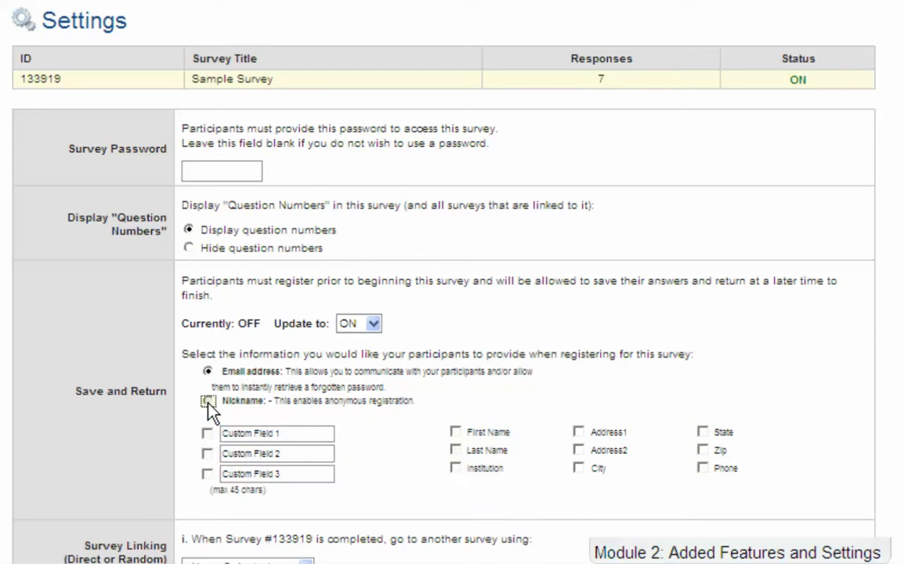
left_click(208, 401)
left_click(283, 433)
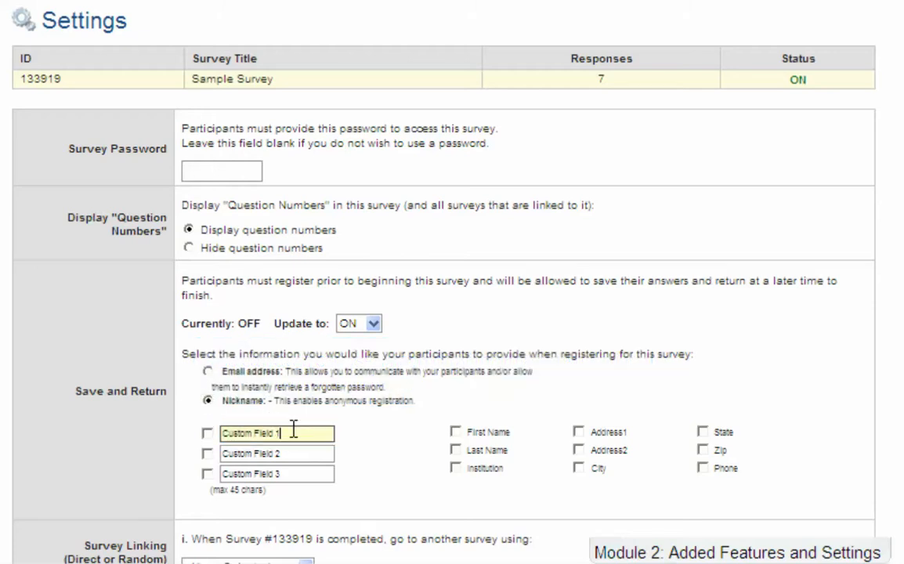
left_click_drag(302, 433, 221, 434)
type("Mother's Birthday")
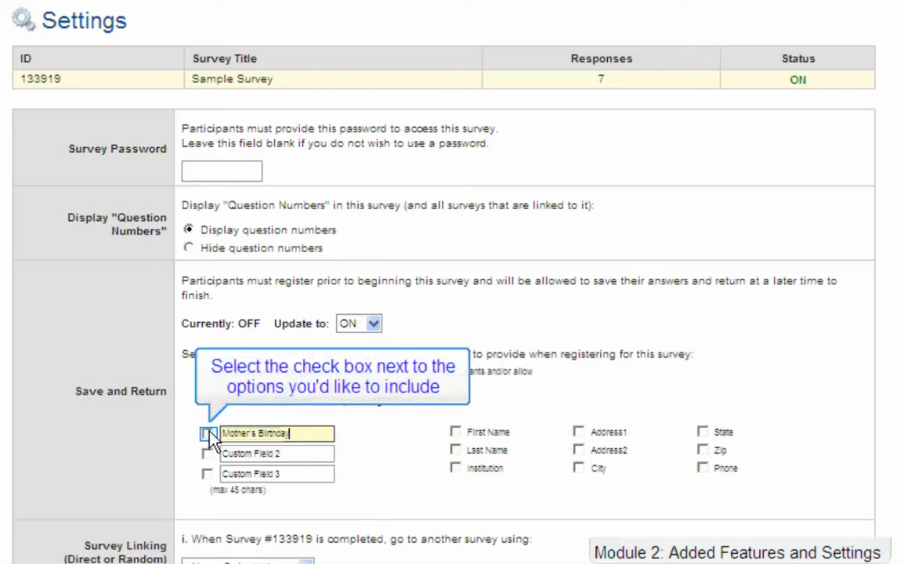
left_click(208, 433)
scroll(210, 438, "down", 3)
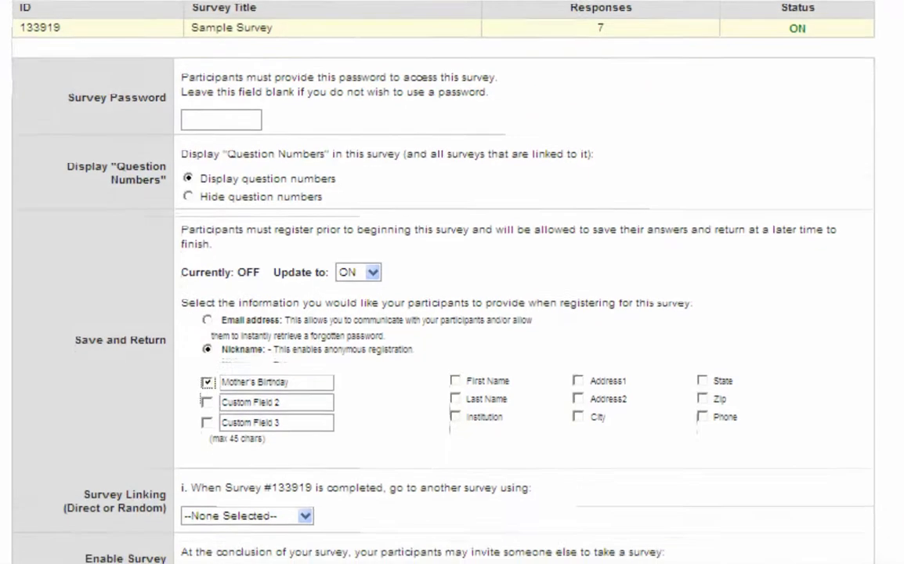
scroll(211, 443, "down", 1)
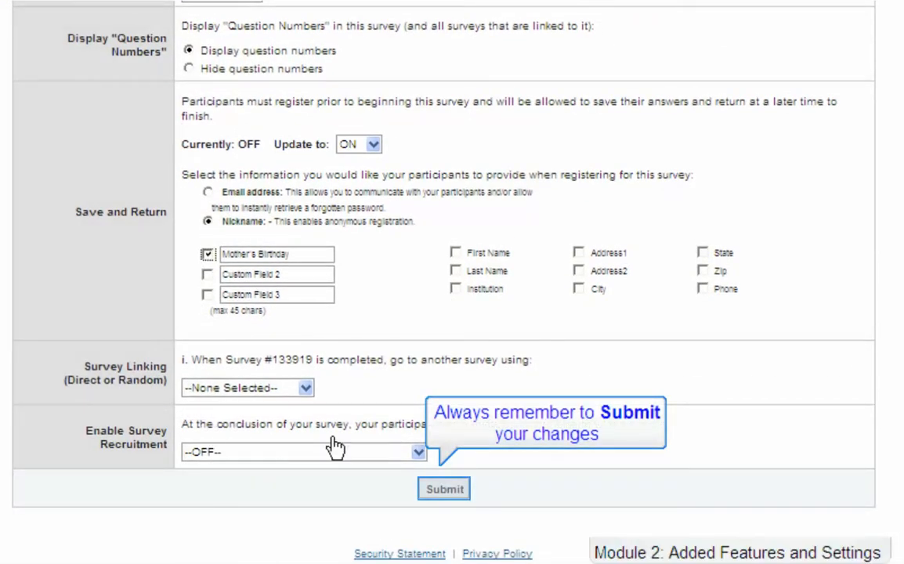
left_click(450, 494)
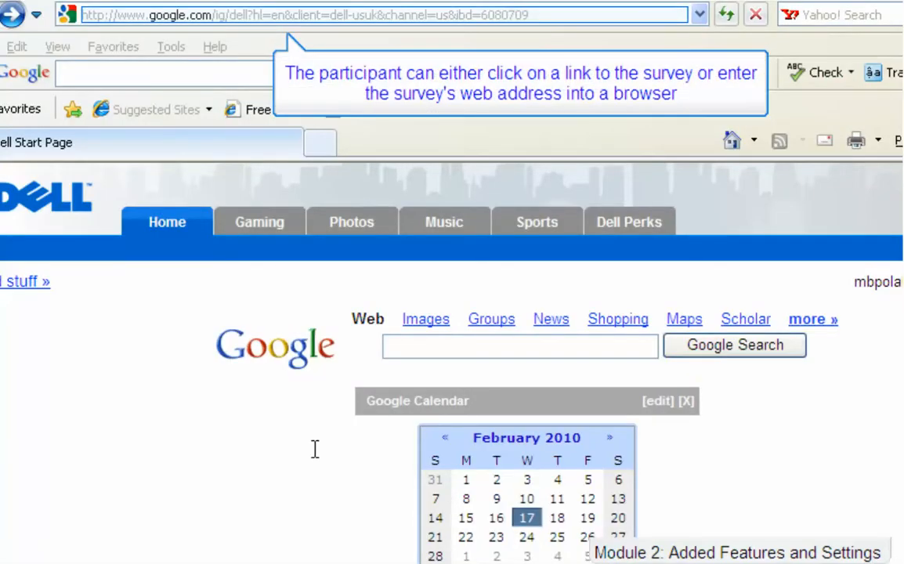
Paste the survey's web address into Internet Explorer's address bar and load it.
left_click(258, 14)
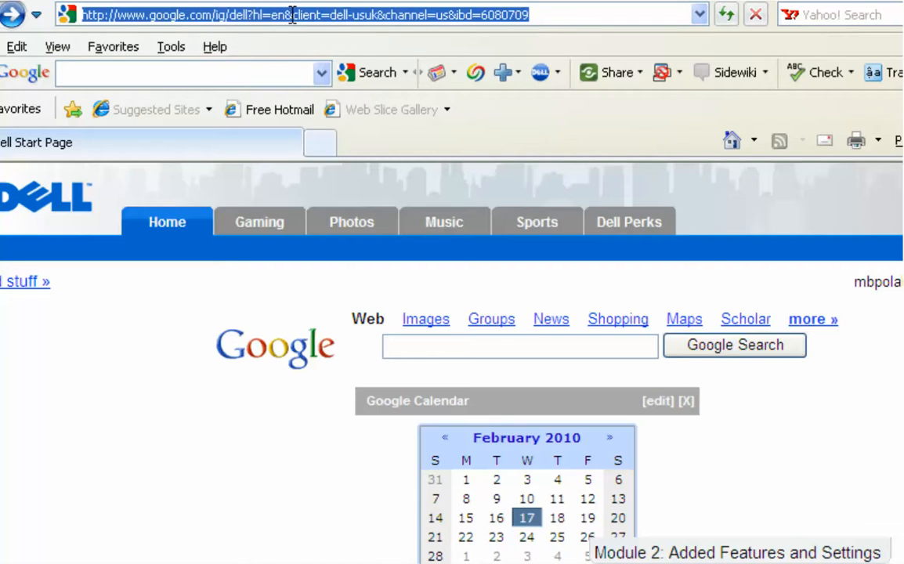
right_click(291, 14)
left_click(333, 95)
key("Return")
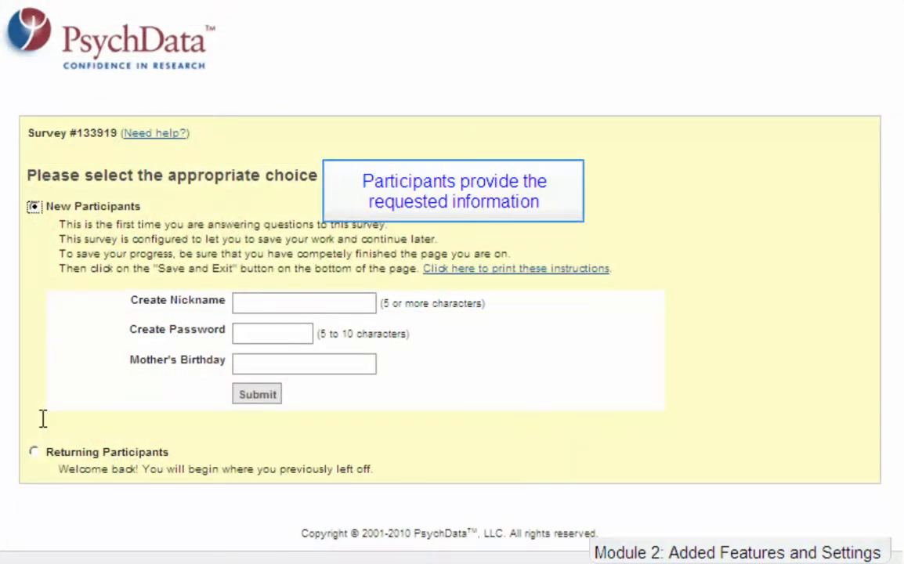
Register a new participant with a nickname, password and mother's birthday, then dismiss the save reminder.
left_click(322, 298)
type("Alias")
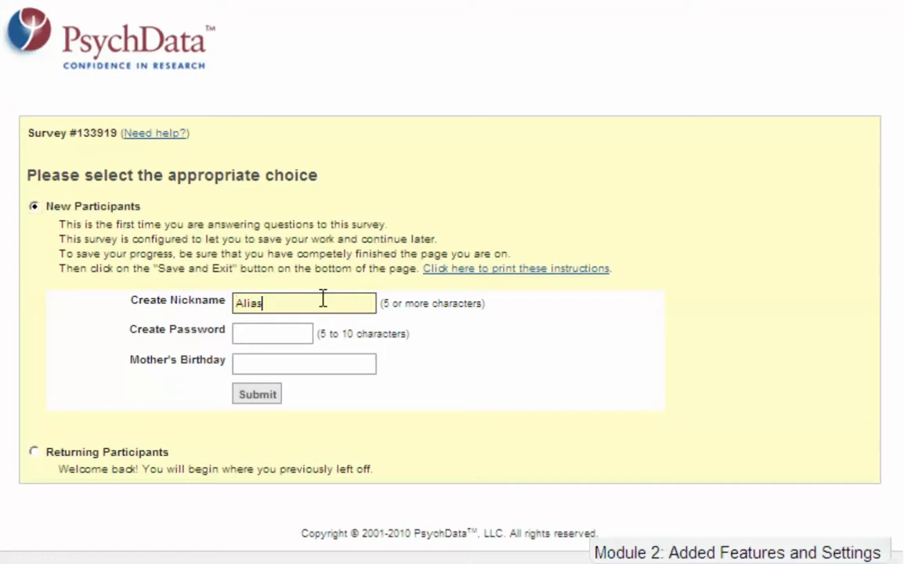
left_click(287, 332)
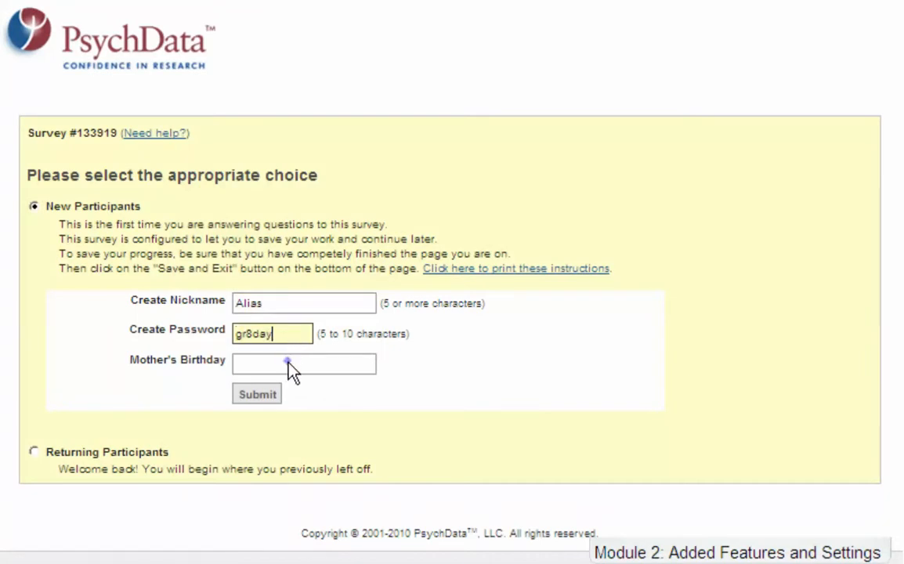
left_click(289, 364)
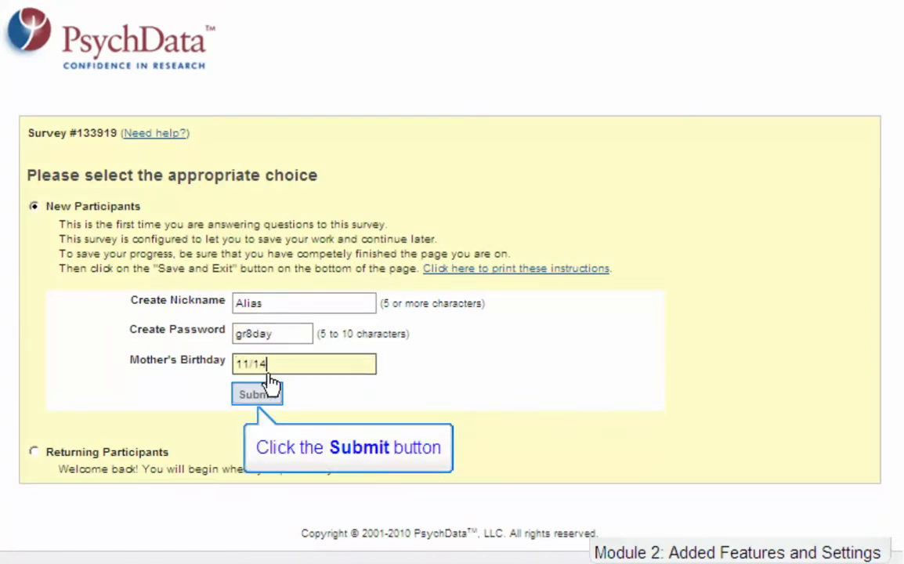
left_click(265, 395)
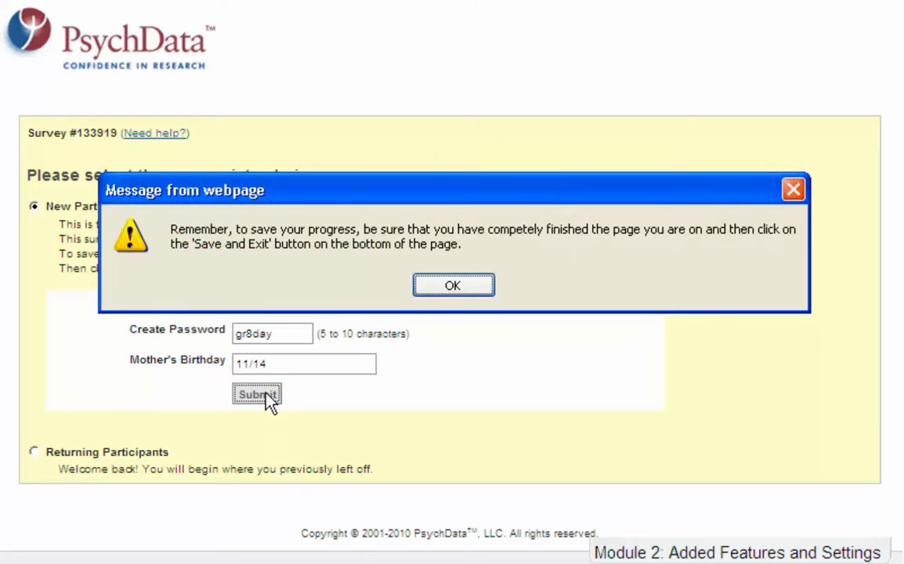
left_click(468, 287)
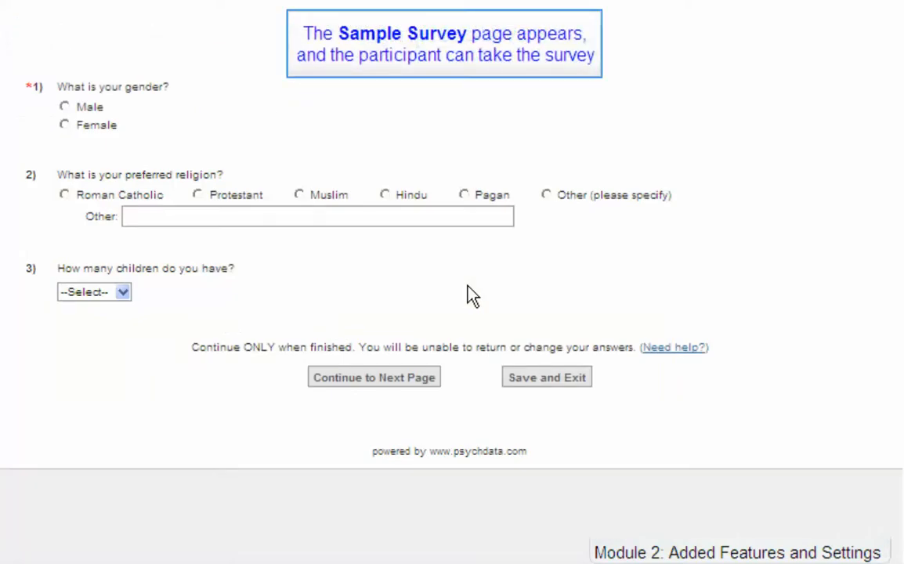
Answer Female, Roman Catholic and 2 children, then confirm Save and Exit.
left_click(64, 126)
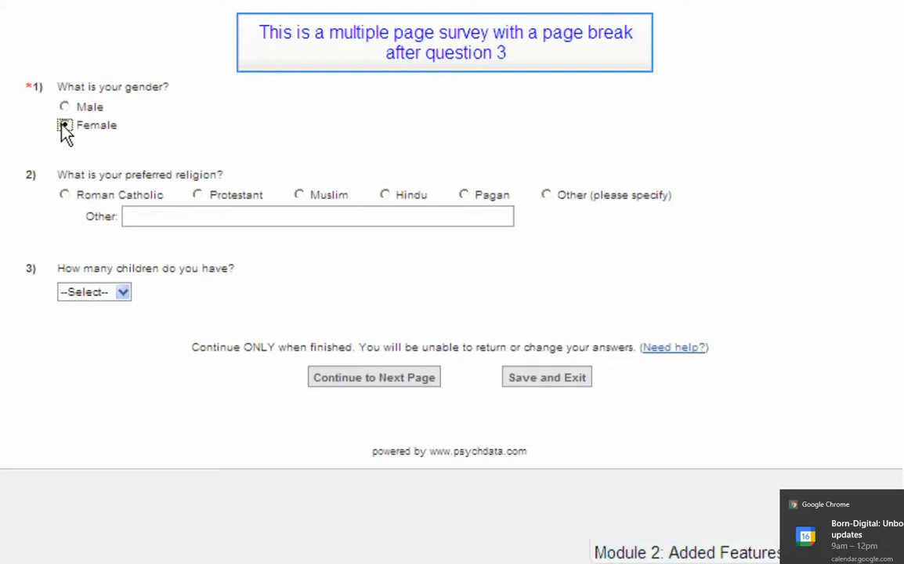
left_click(64, 195)
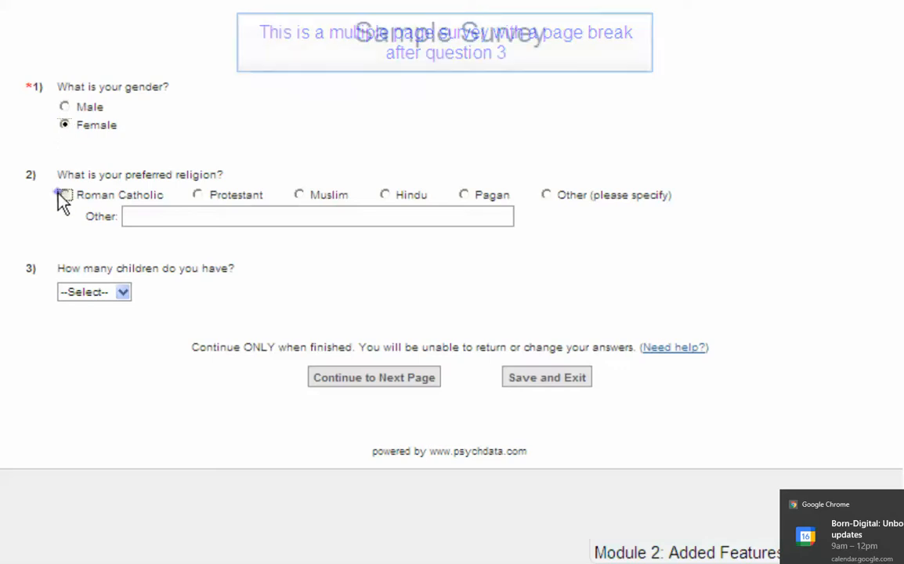
left_click(122, 292)
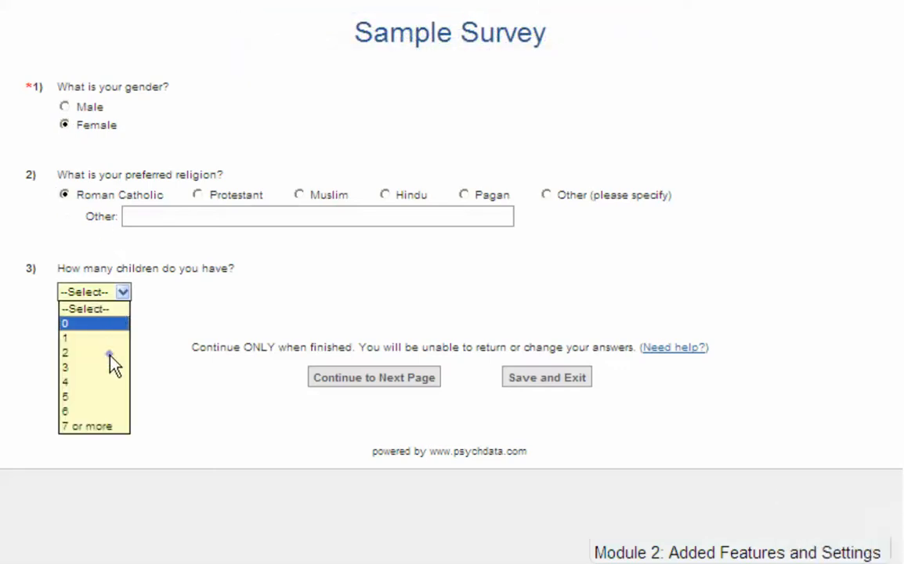
left_click(109, 353)
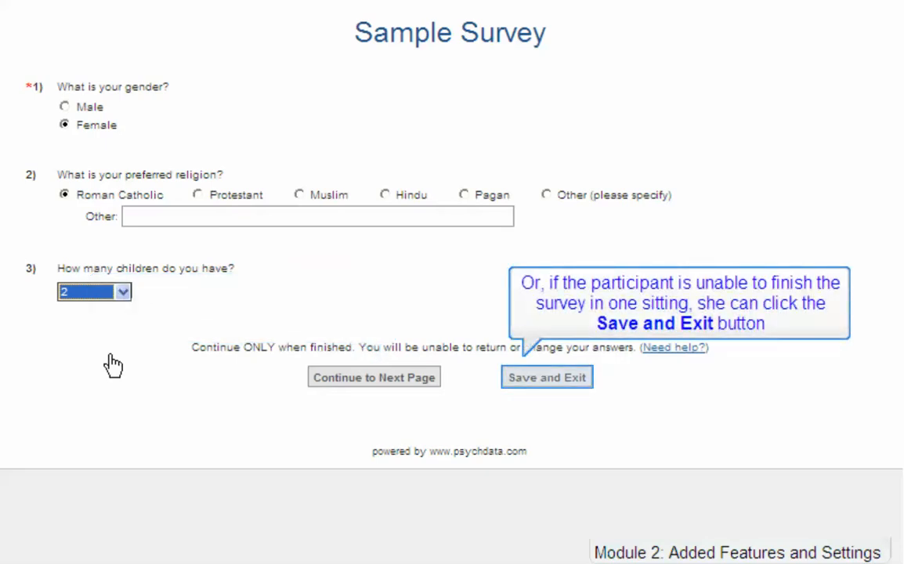
left_click(555, 383)
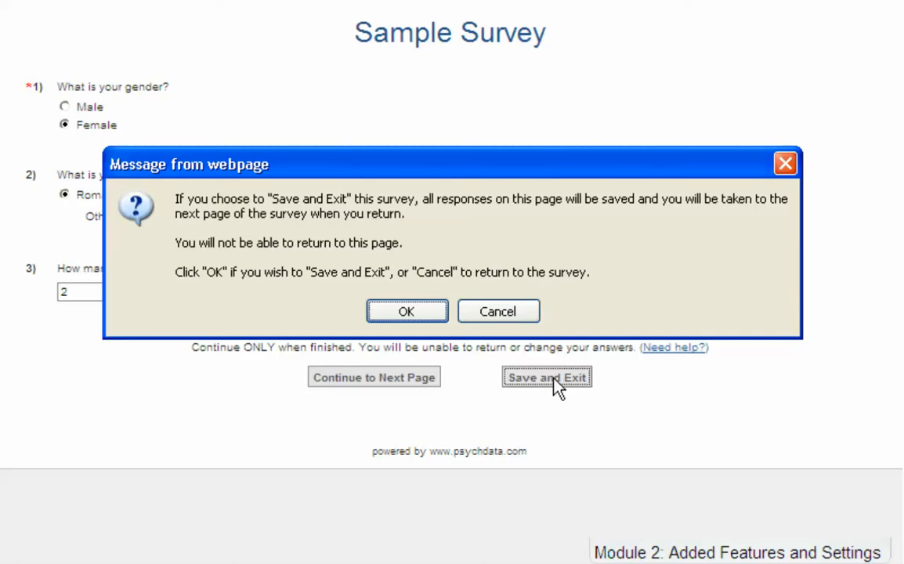
left_click(419, 317)
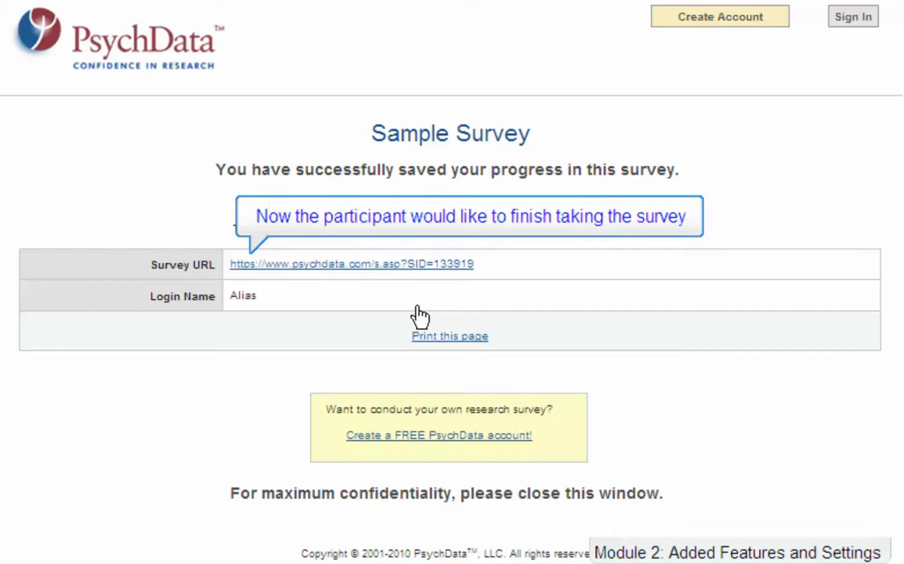
Follow the saved survey link and log in as a returning participant with the saved nickname and password.
left_click(404, 264)
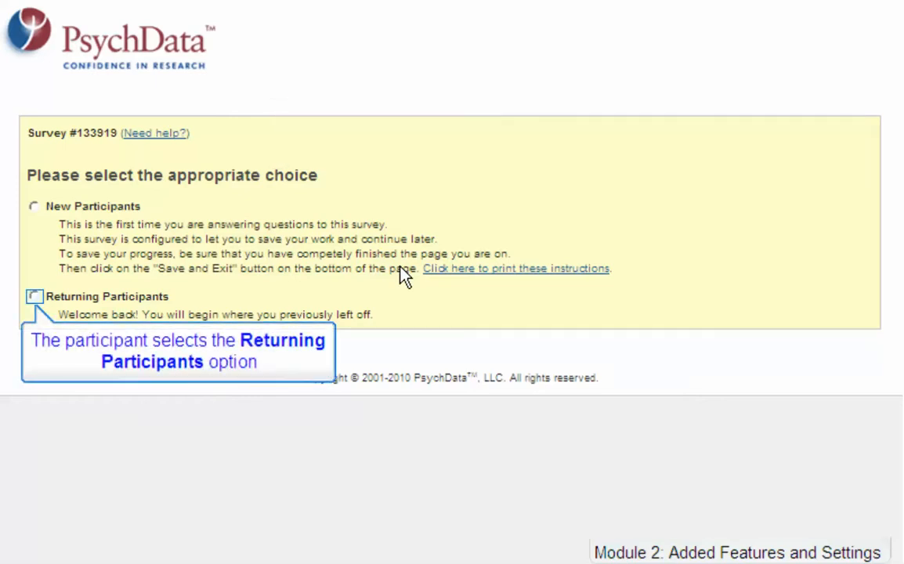
left_click(34, 296)
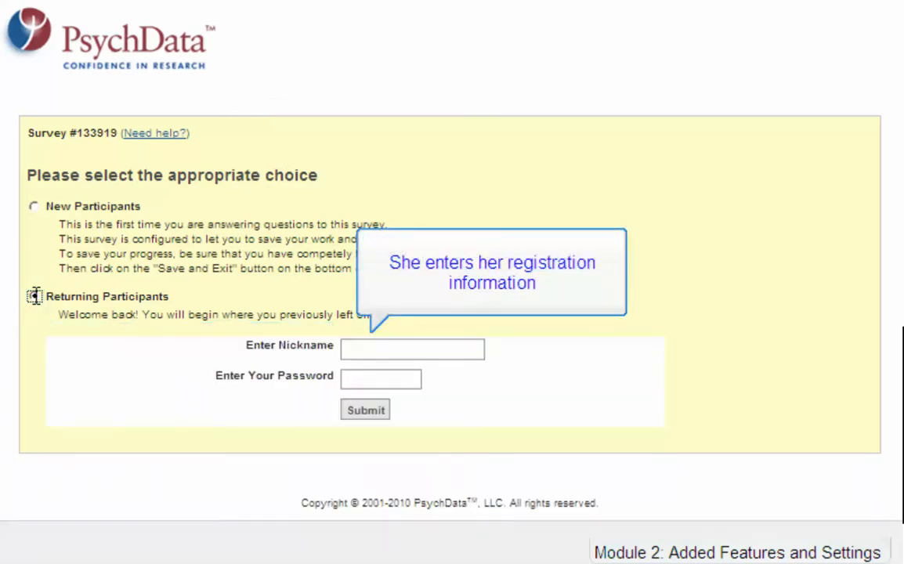
left_click(342, 350)
type("Alias")
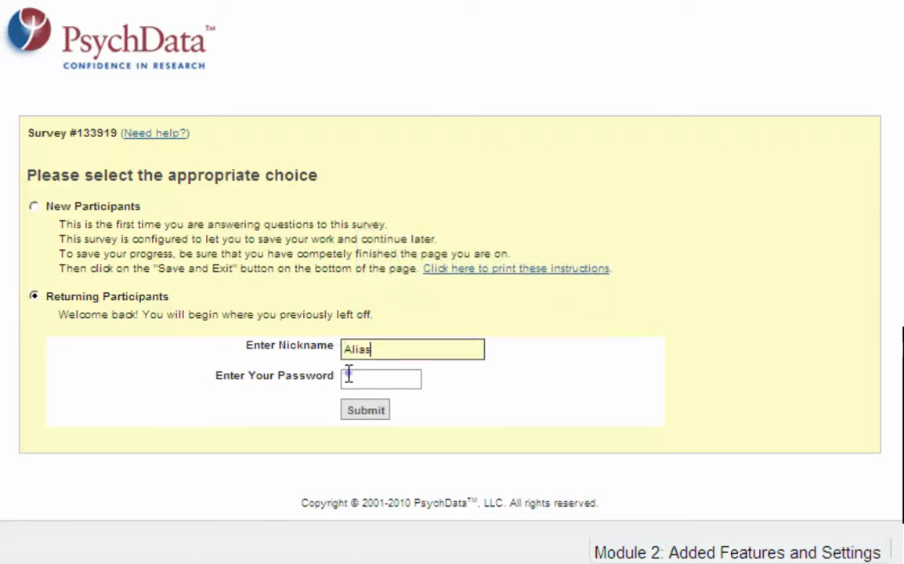
left_click(352, 380)
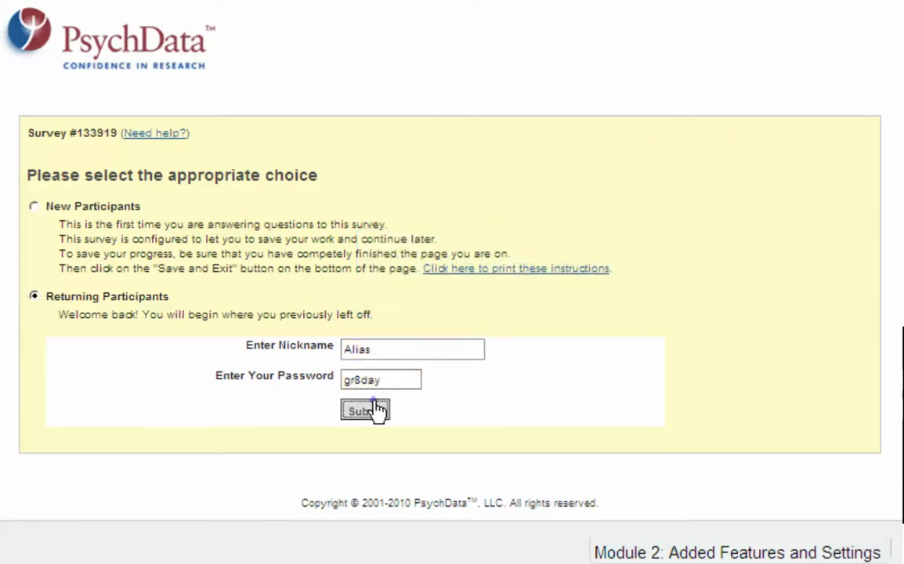
left_click(375, 410)
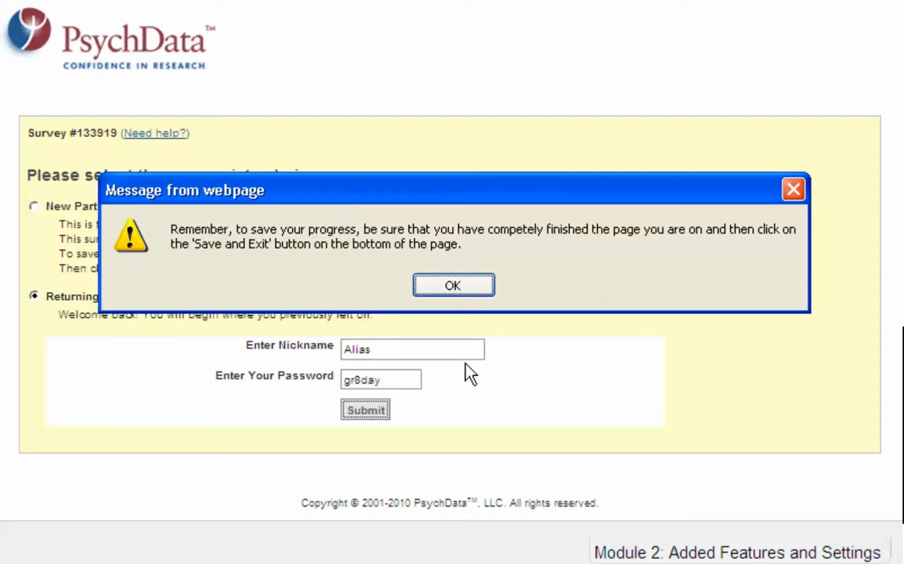
left_click(485, 288)
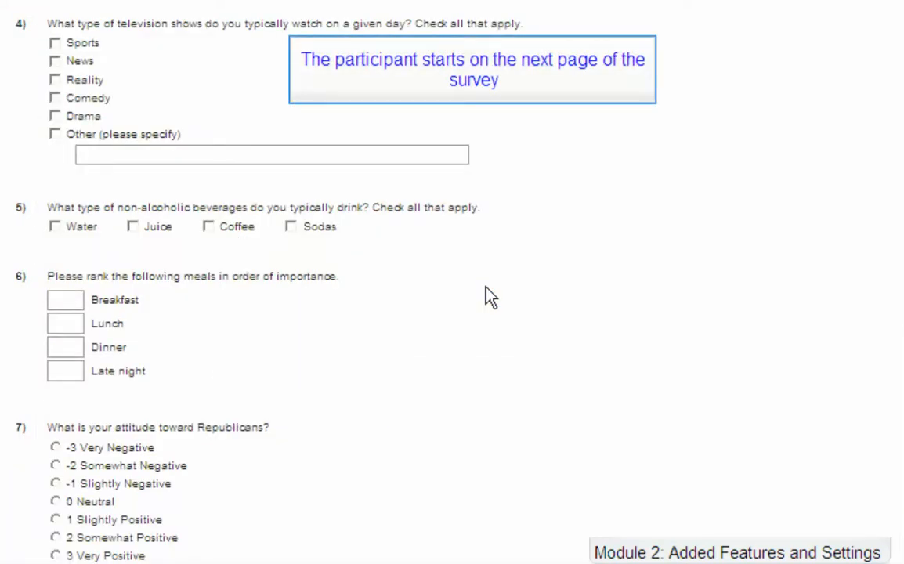
Tick Sports and News for question 4, then choose Save and Exit.
left_click(54, 44)
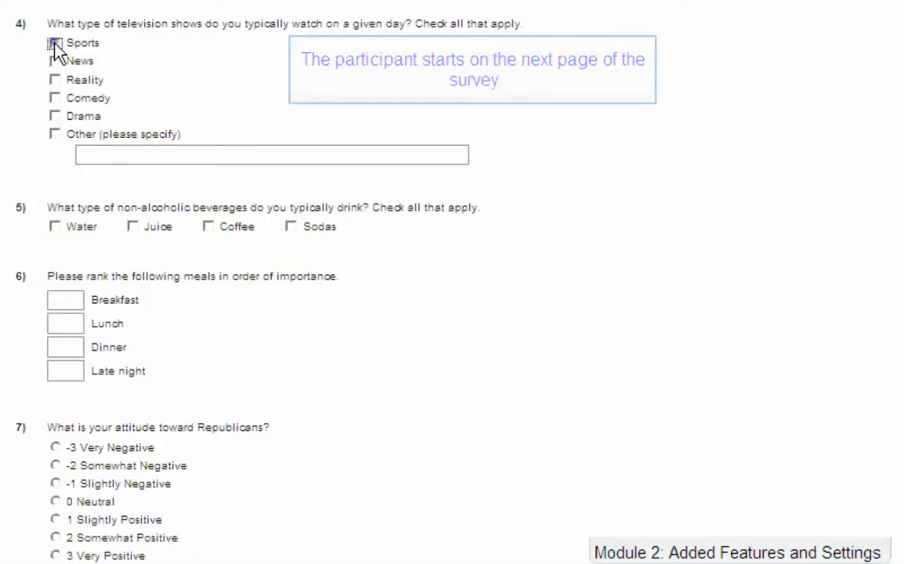
left_click(54, 61)
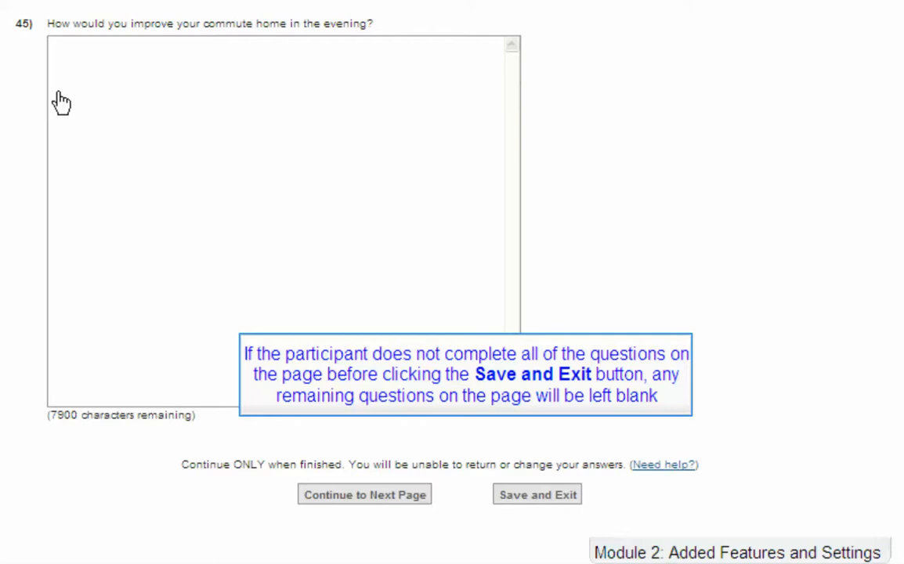
left_click(540, 495)
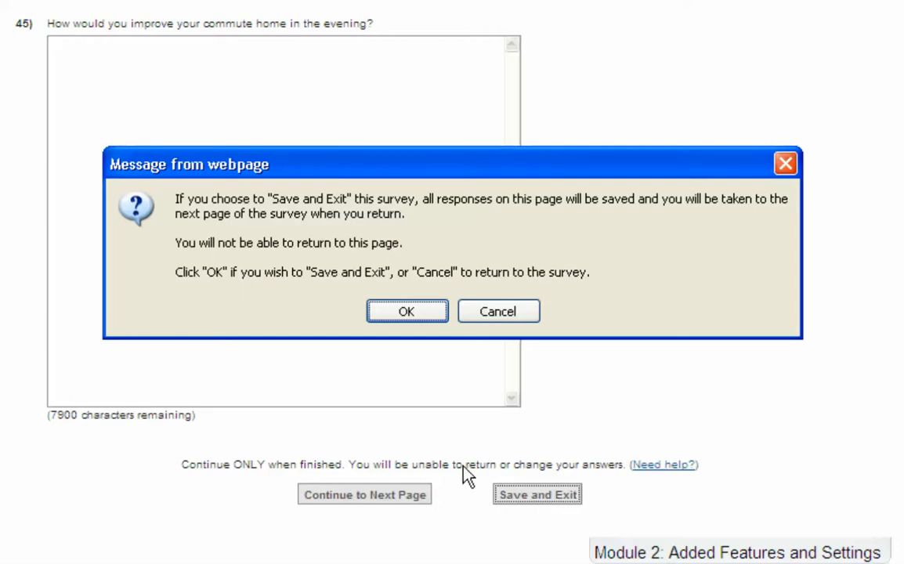
Confirm saving the answers and leaving the survey.
left_click(428, 310)
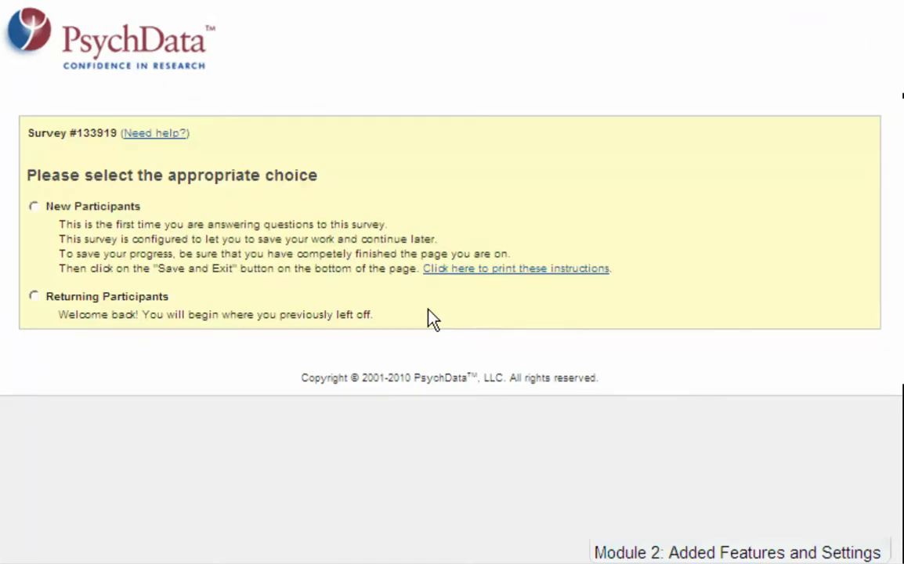
Log back in as a returning participant with the saved nickname and password, then dismiss the reminder.
left_click(33, 296)
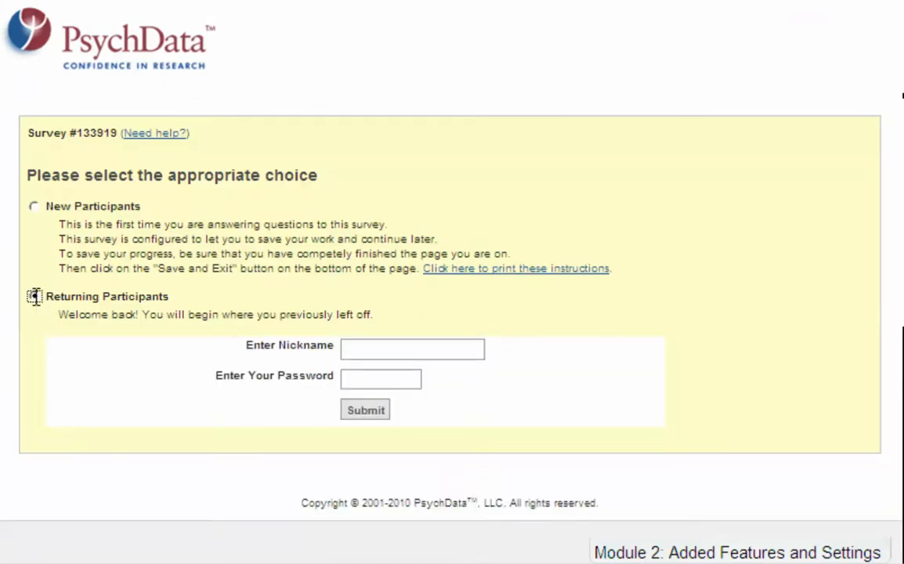
left_click(349, 349)
type("Alias")
left_click(350, 377)
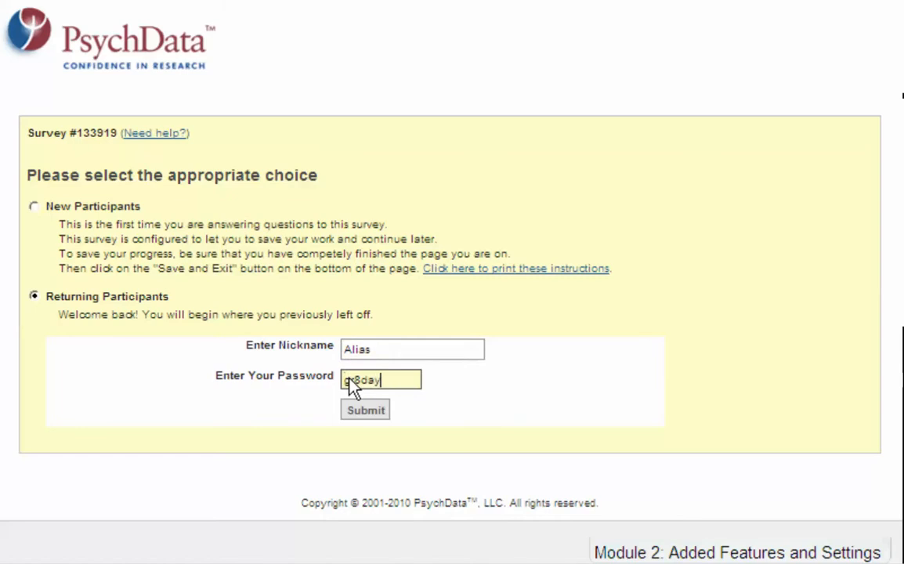
left_click(375, 411)
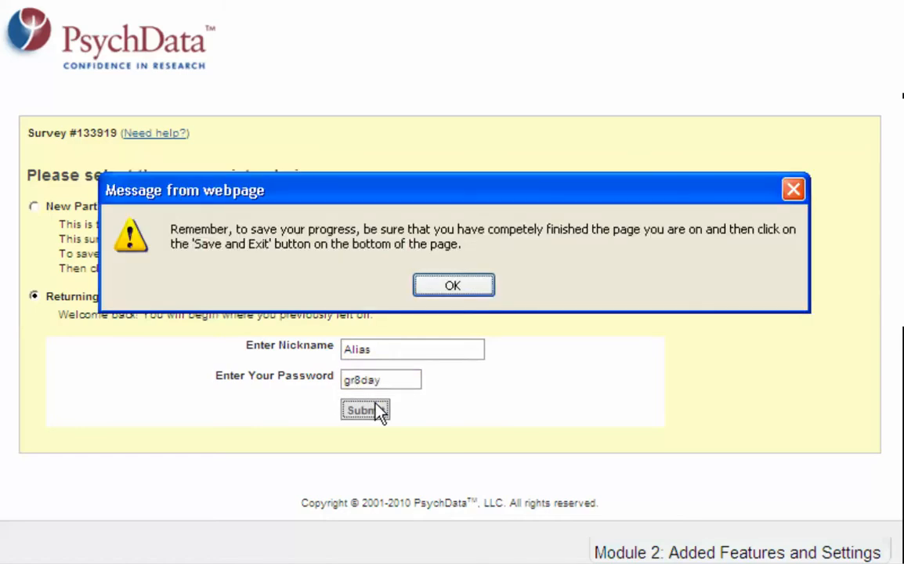
left_click(488, 287)
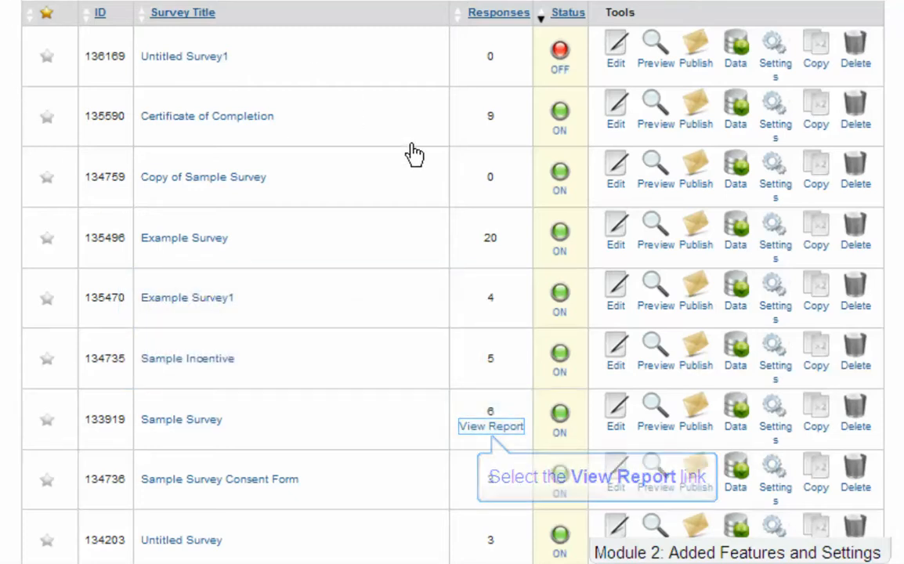
left_click(493, 427)
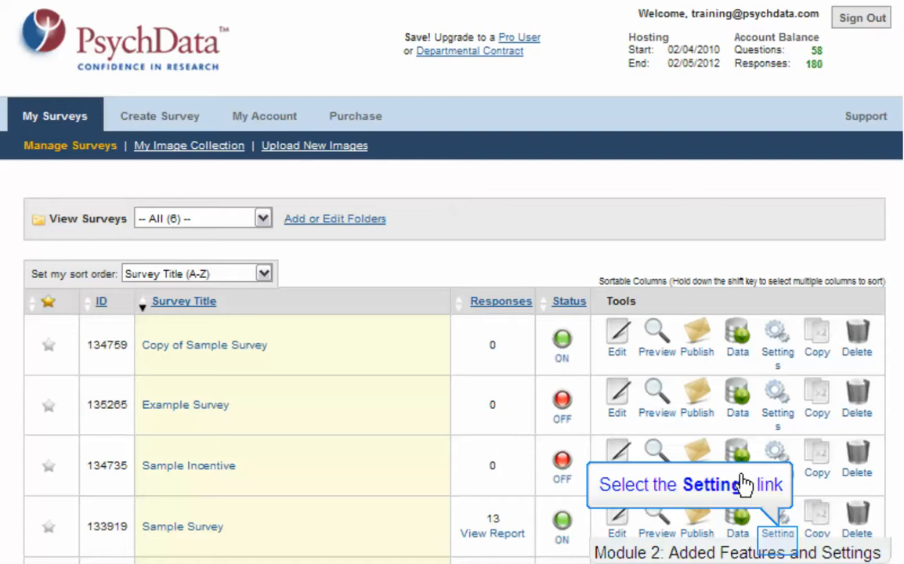
In Sample Survey settings, set Survey Linking to Direct Link to Survey #134735 (Sample Incentive) and submit.
left_click(775, 534)
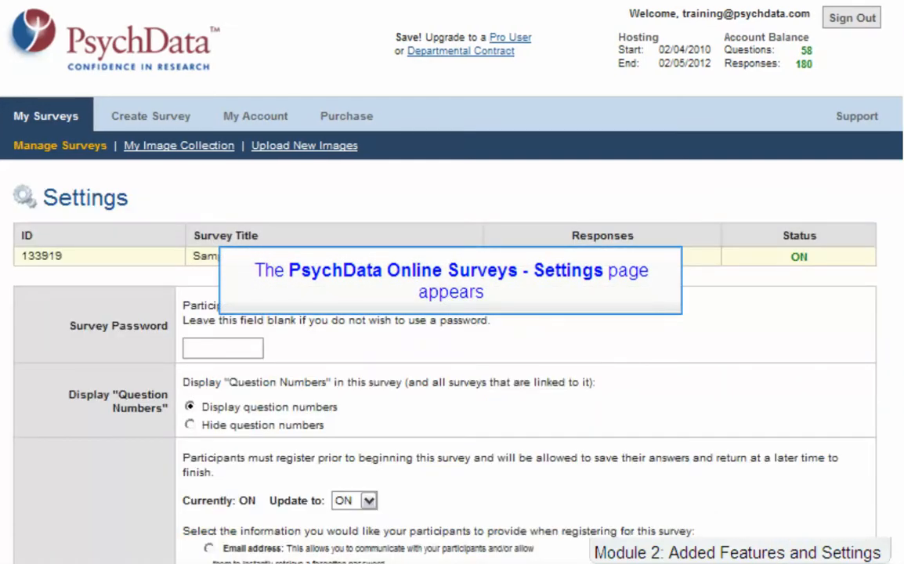
scroll(451, 313, "down", 4)
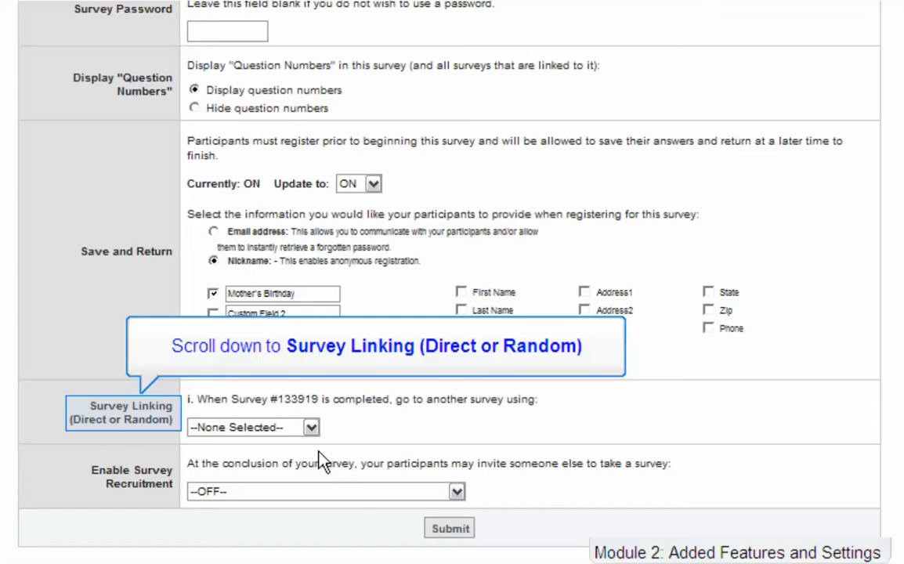
left_click(312, 427)
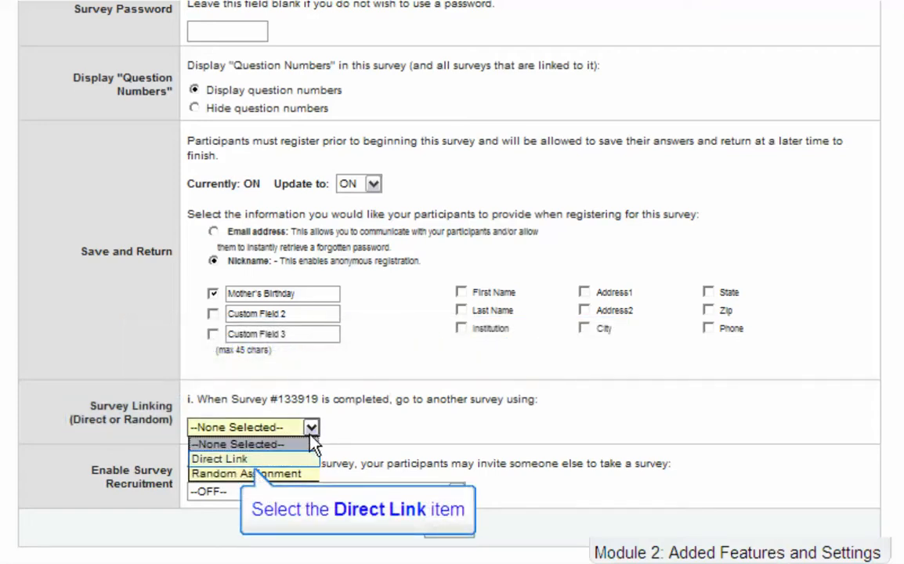
left_click(301, 458)
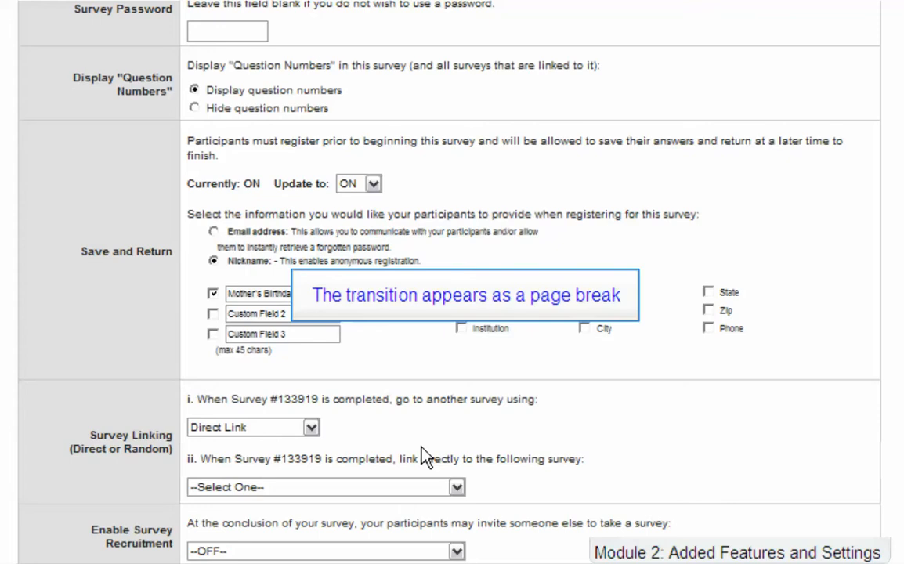
left_click(457, 486)
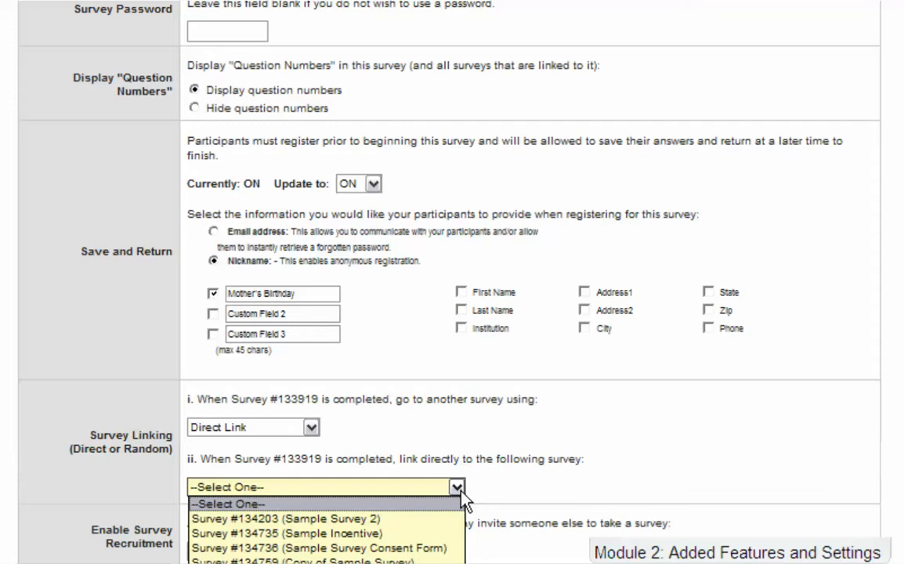
left_click(443, 533)
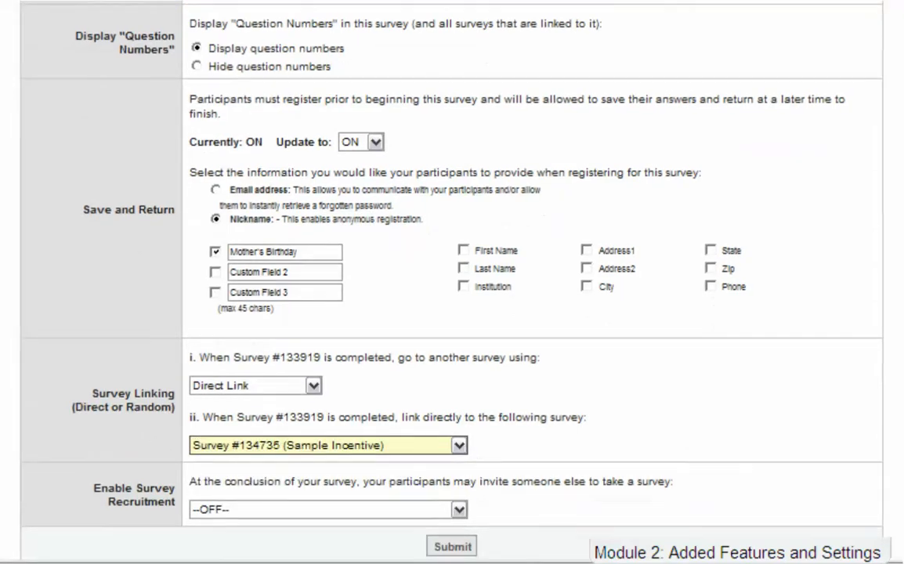
left_click(459, 543)
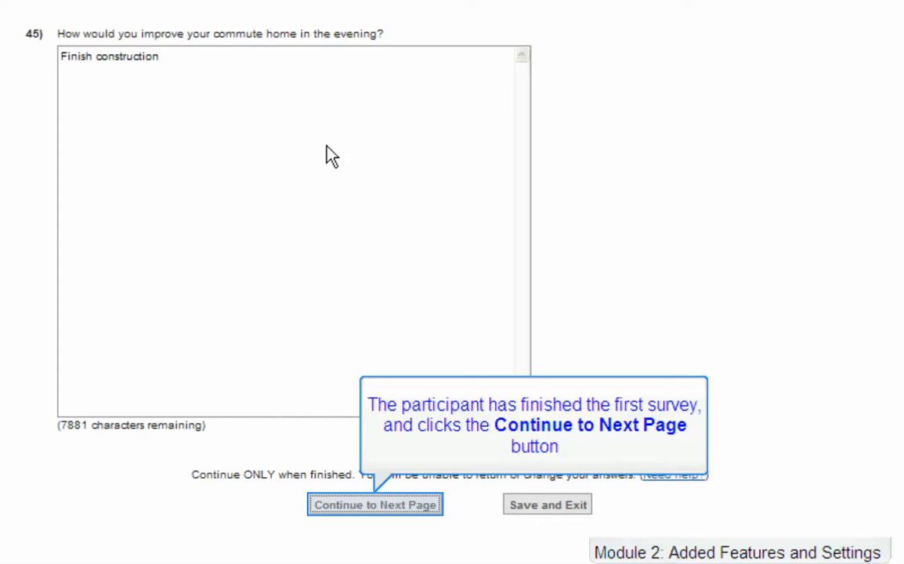
Continue past the last survey page to be forwarded into Sample Incentive.
left_click(419, 509)
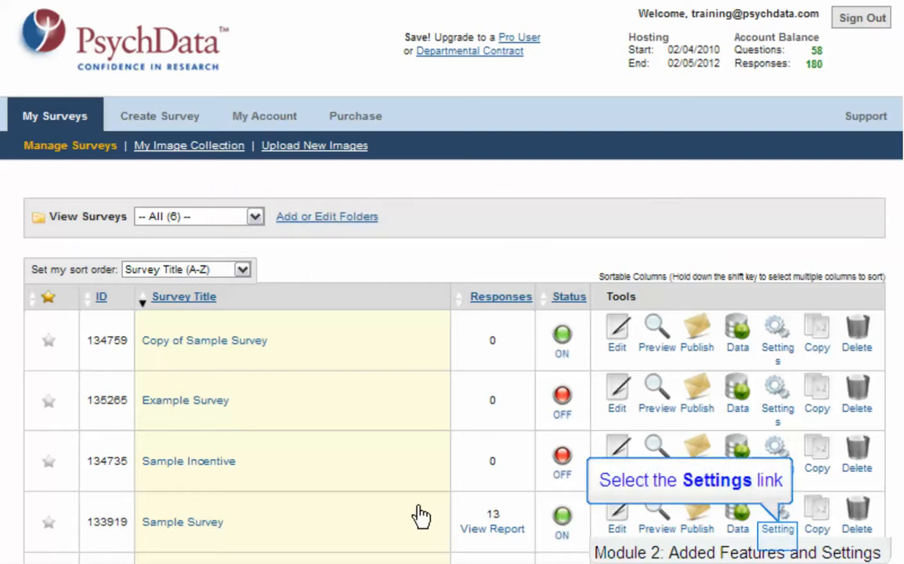
Set Sample Survey linking to Random Assignment among surveys #134203, #134735 and #134759, and submit.
left_click(776, 528)
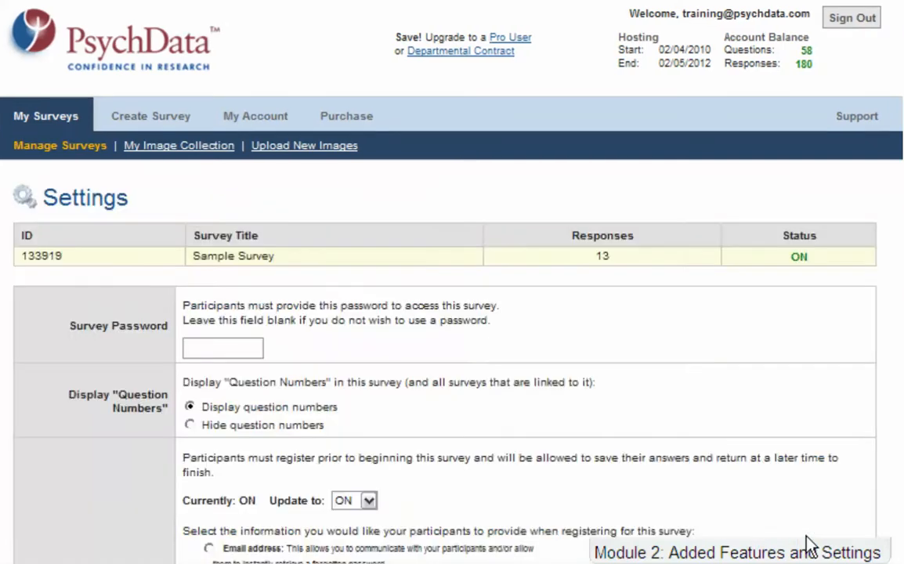
scroll(811, 544, "down", 5)
scroll(810, 545, "down", 2)
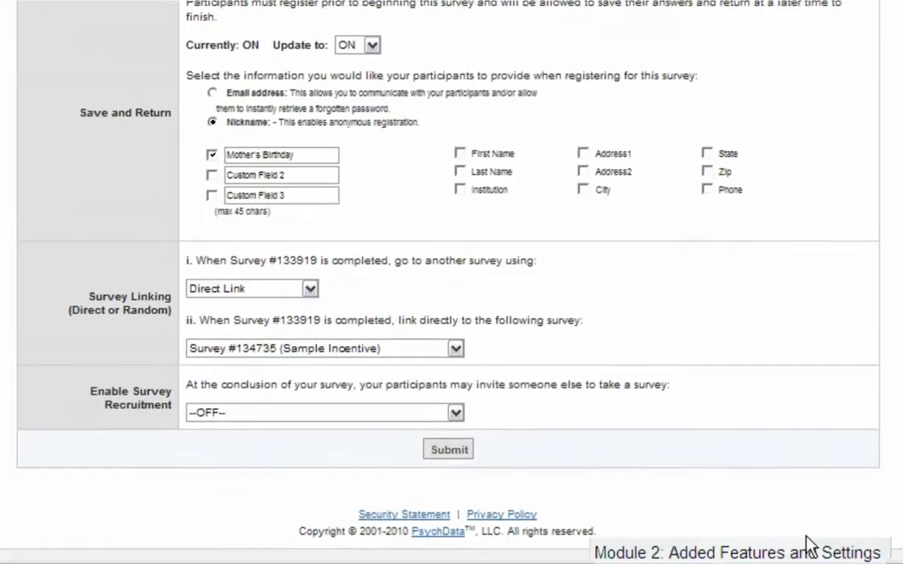
left_click(310, 289)
left_click(307, 332)
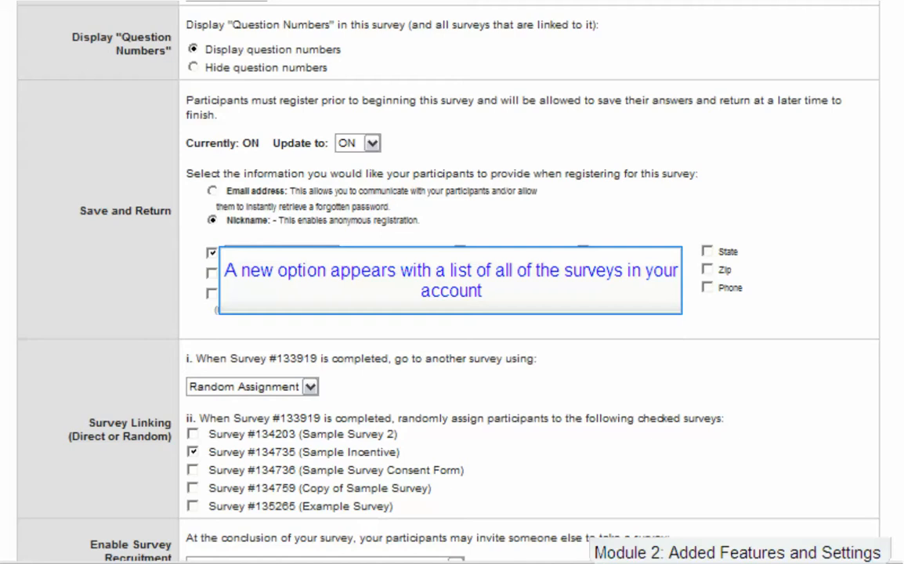
scroll(392, 313, "down", 3)
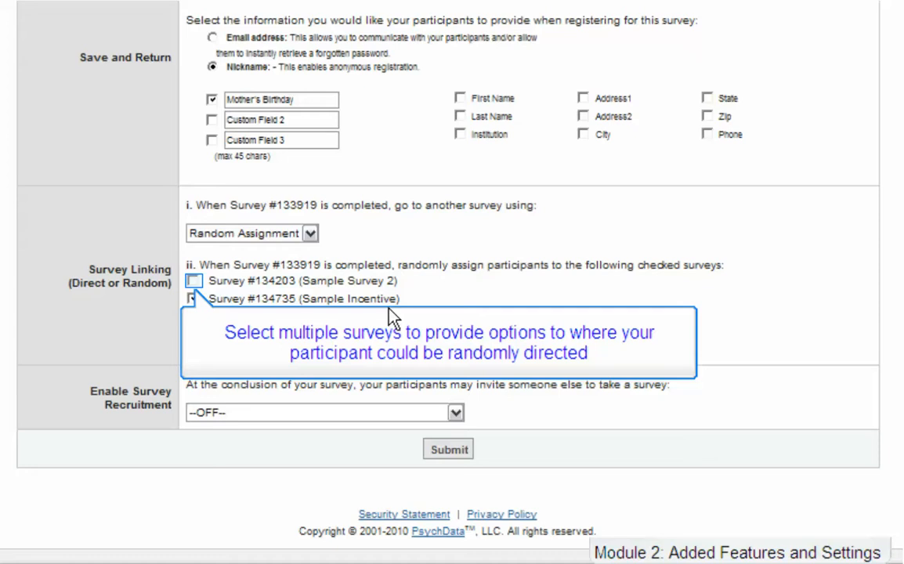
left_click(192, 281)
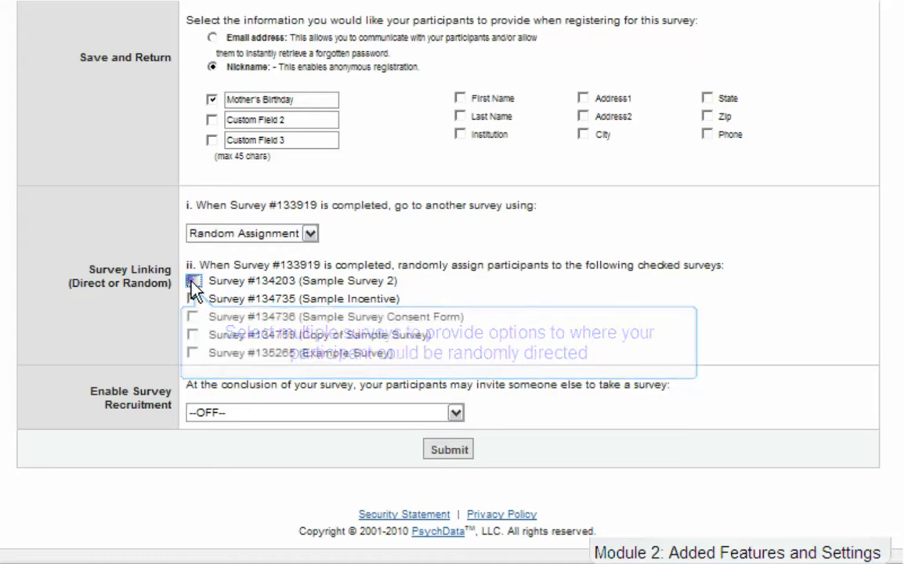
left_click(193, 299)
left_click(193, 335)
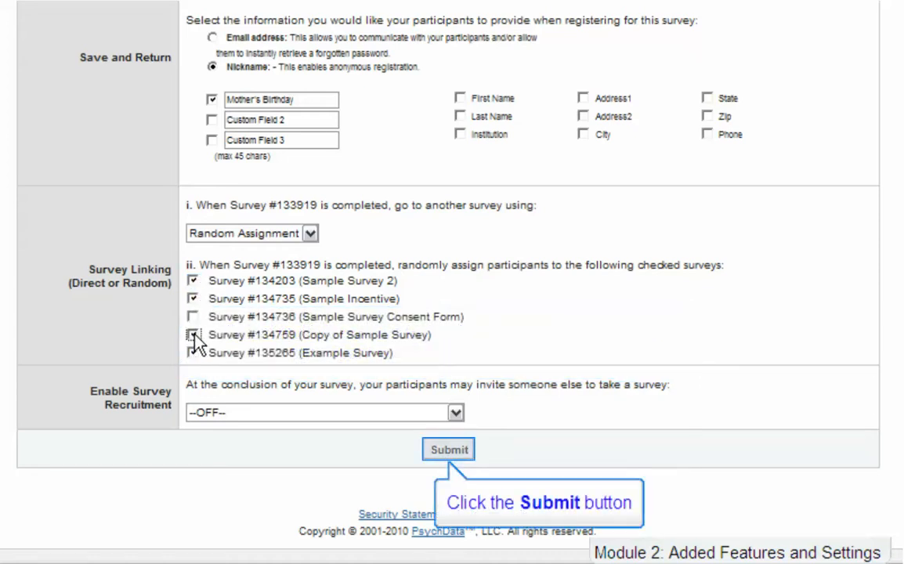
left_click(450, 451)
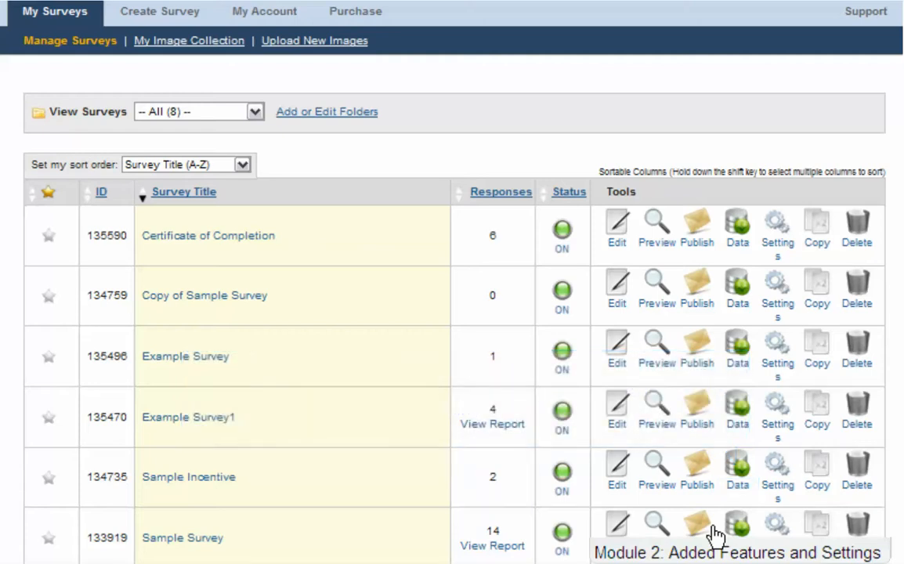
Open the Sample Incentive survey's data page to view its Linking ID.
left_click(734, 485)
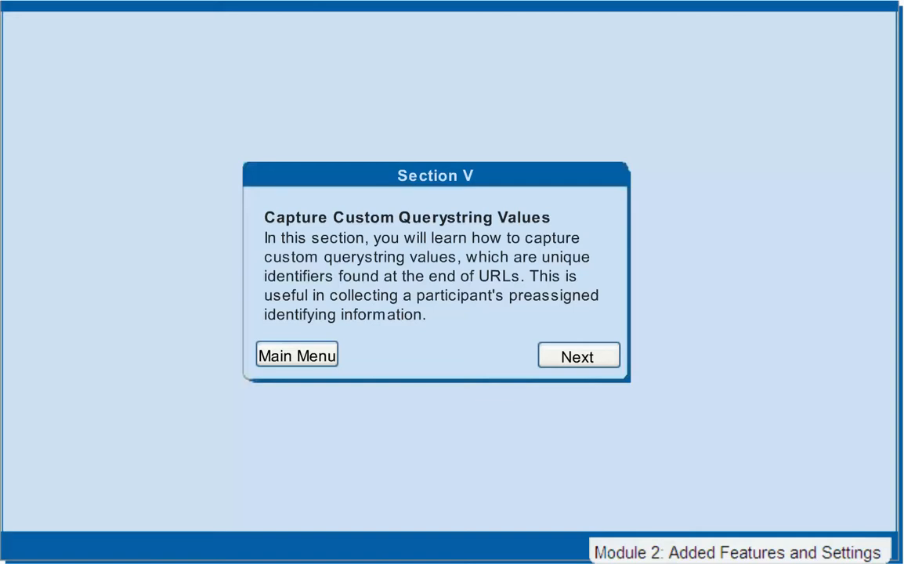
Continue from Section V to the Capture Custom Querystring Values page with example Label1=50000 links.
left_click(578, 355)
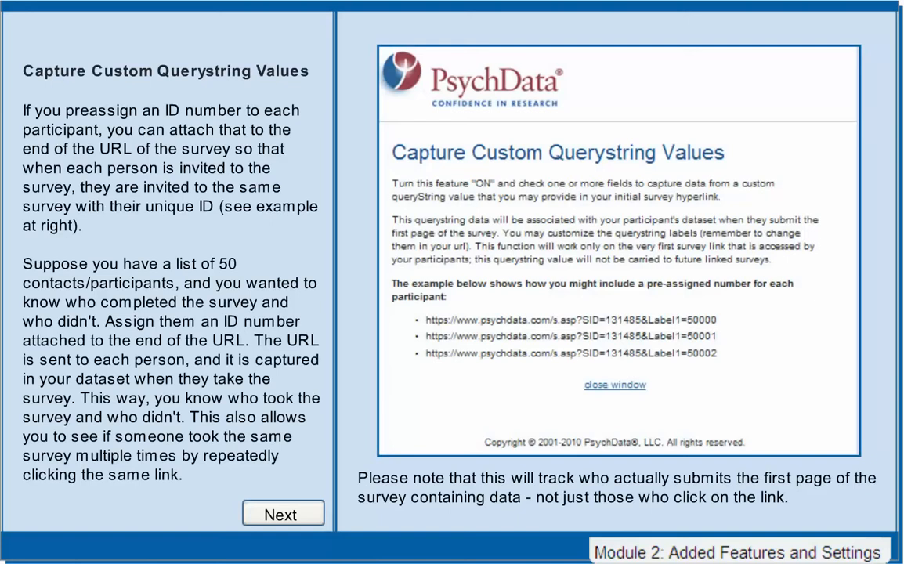
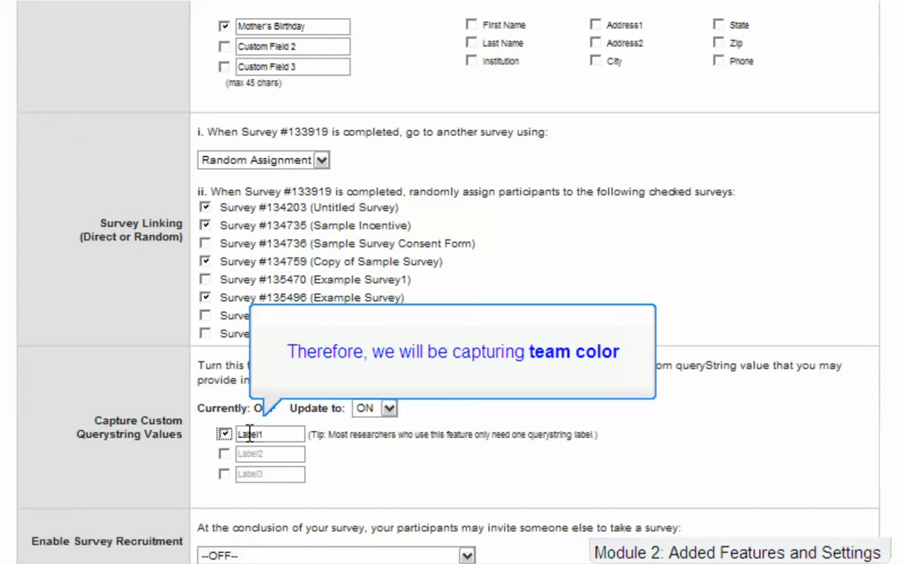
Enter team_color as the Label1 querystring name and submit the survey settings.
left_click(251, 435)
type("team_color")
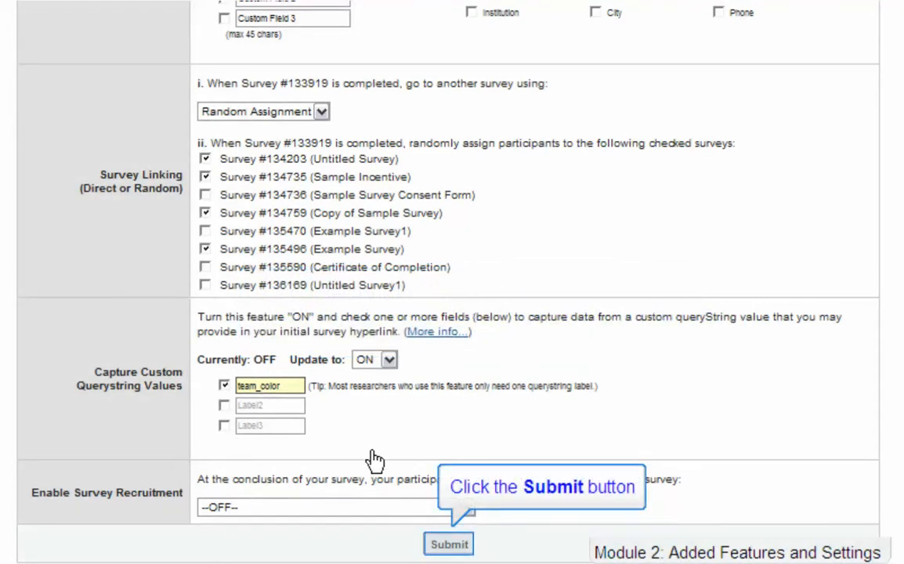
left_click(446, 546)
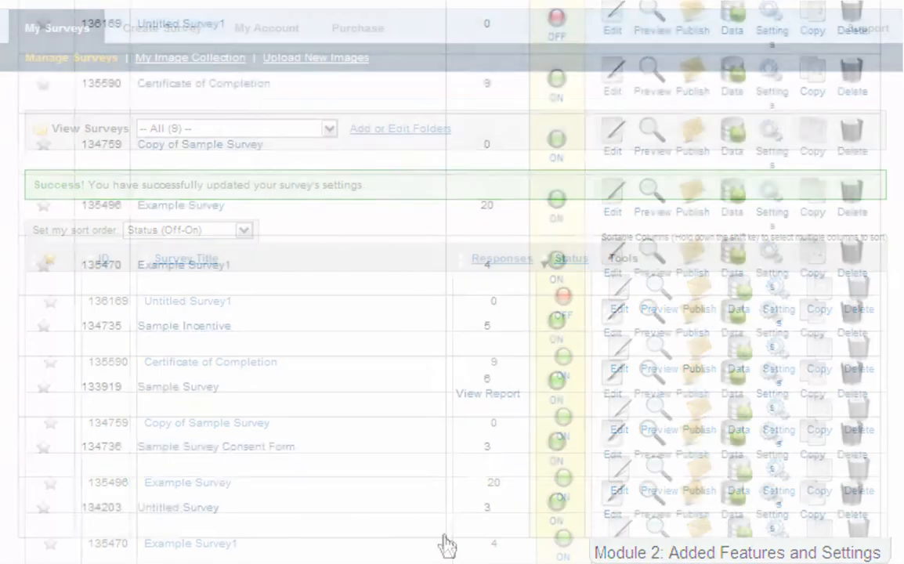
Copy the Sample Survey publish link ending in team_color=EnterData.
left_click(694, 394)
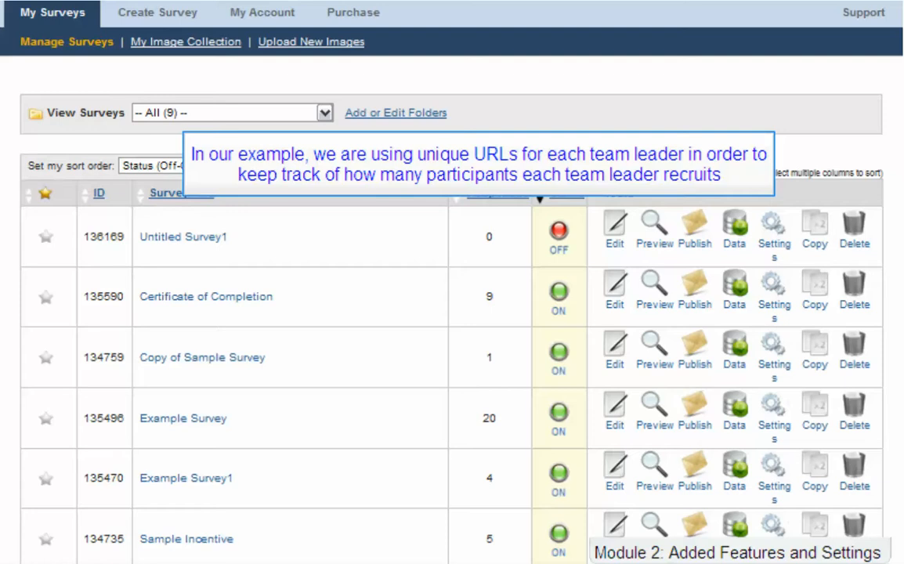
scroll(451, 313, "down", 1)
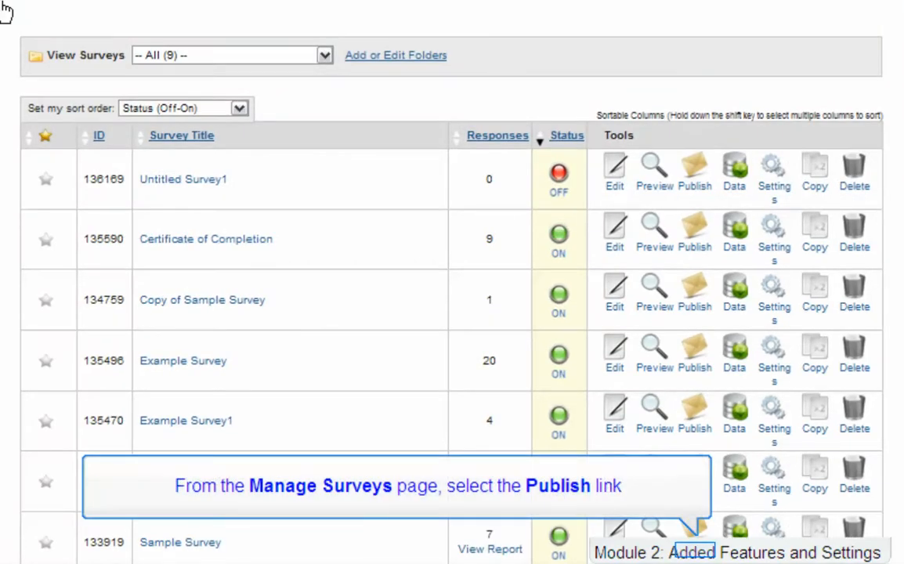
left_click(694, 537)
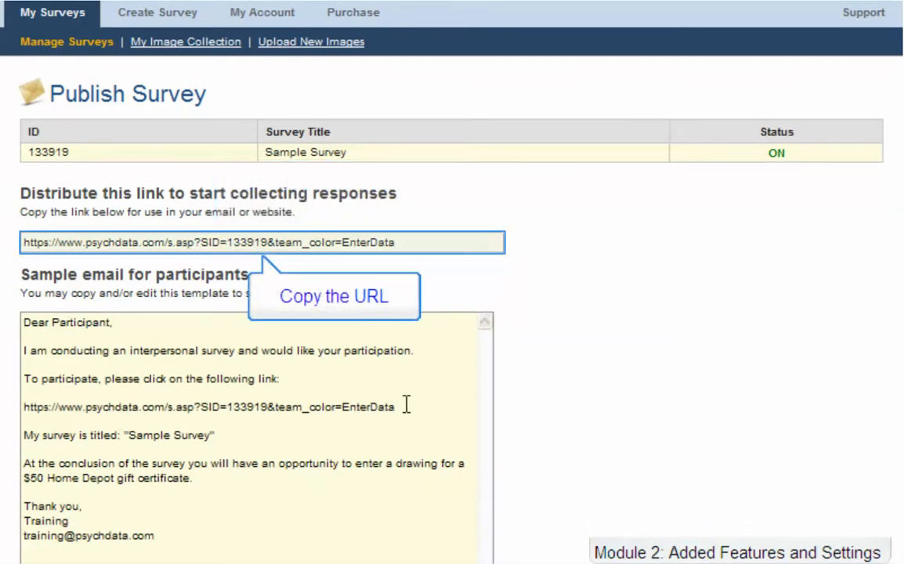
left_click(376, 243)
key("ctrl+c")
right_click(378, 245)
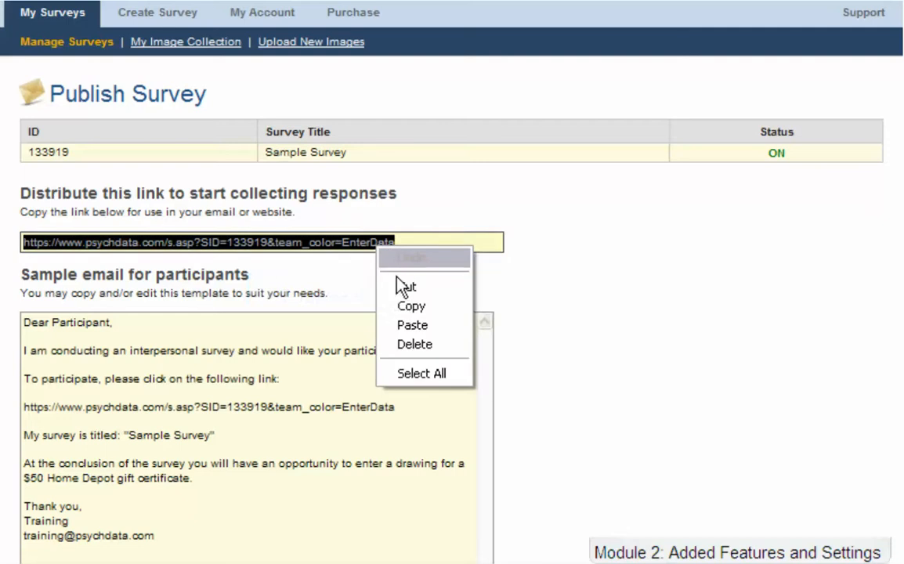
left_click(403, 309)
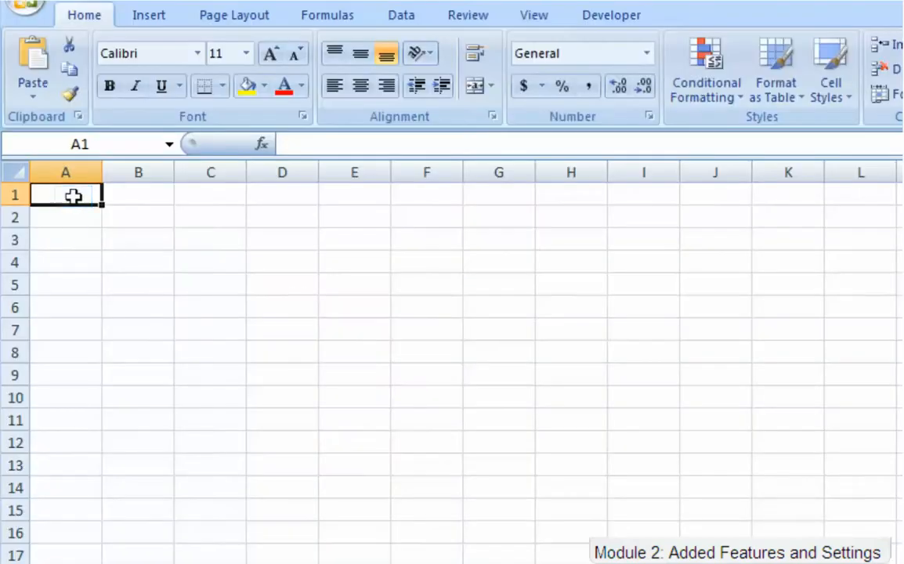
Paste the link into A1 trimmed to end in team_color=, and list red, blue, green, yellow, orange in B1:B5.
right_click(80, 196)
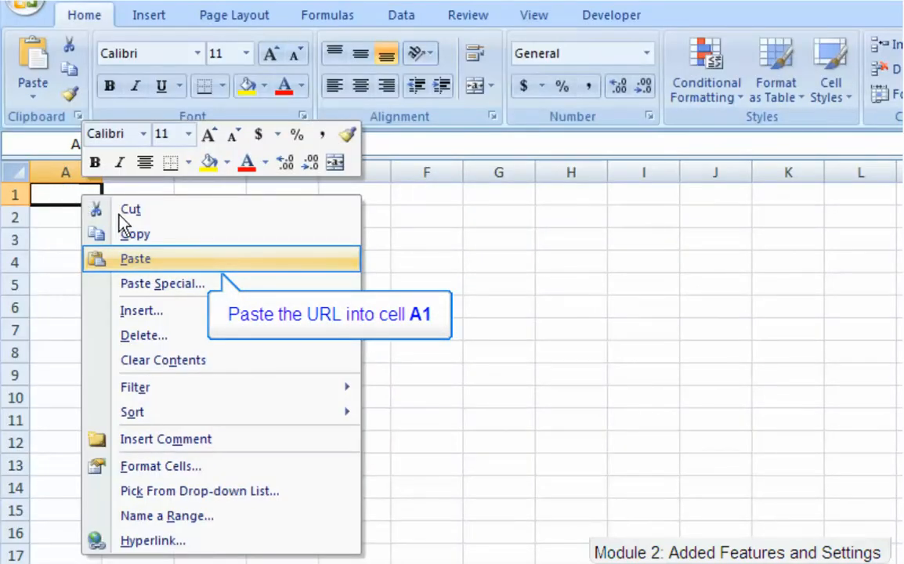
left_click(86, 256)
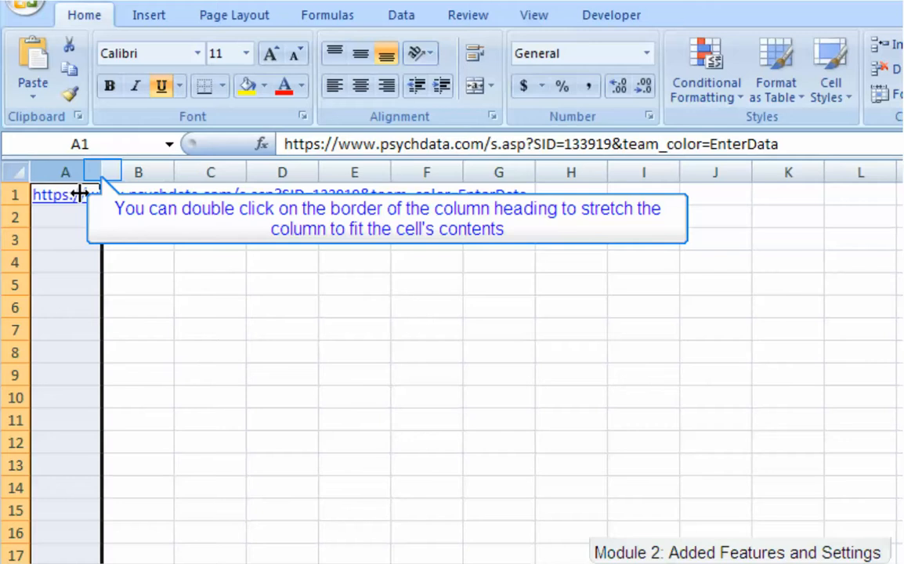
double_click(101, 172)
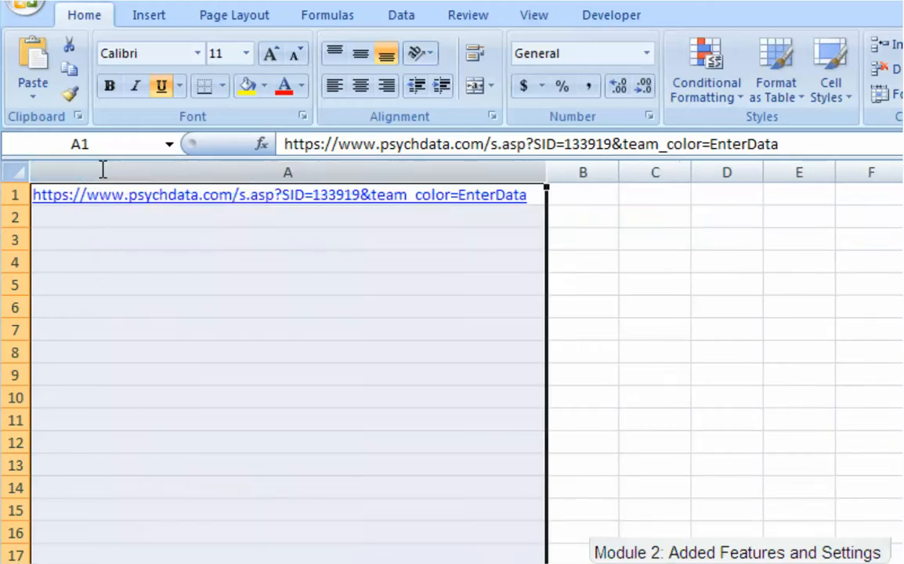
left_click_drag(777, 144, 709, 144)
key("Delete")
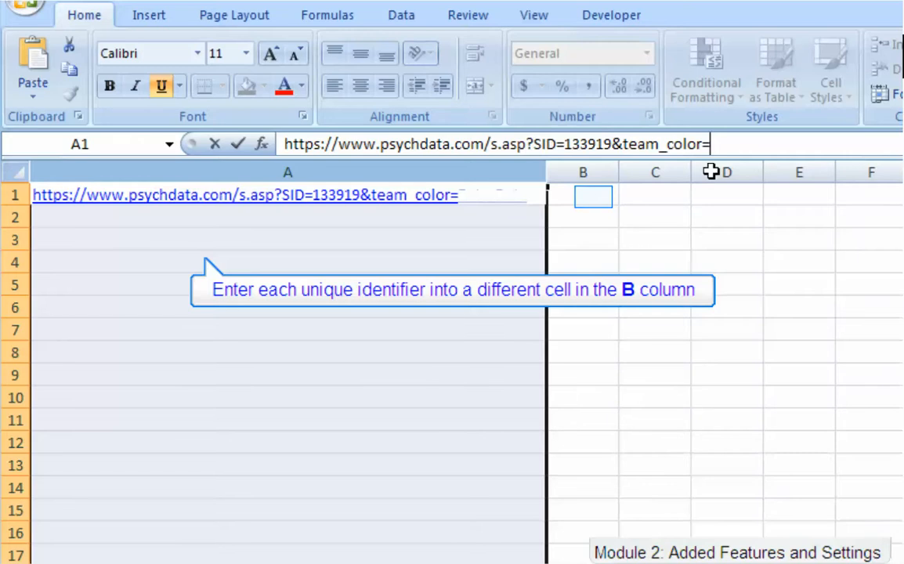
left_click(593, 197)
type("red blue green yellow orange")
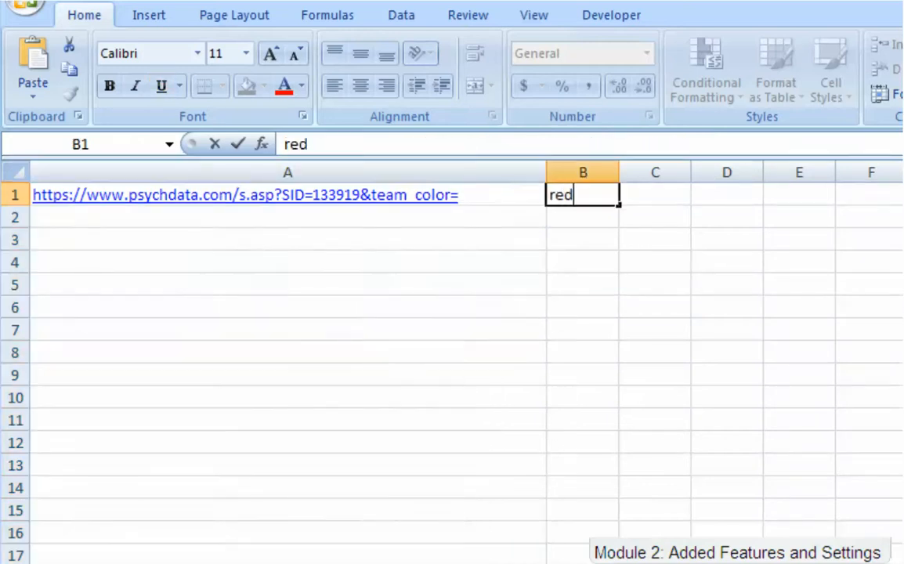
Copy the trimmed link from A1 into A2:A5.
left_click(521, 202)
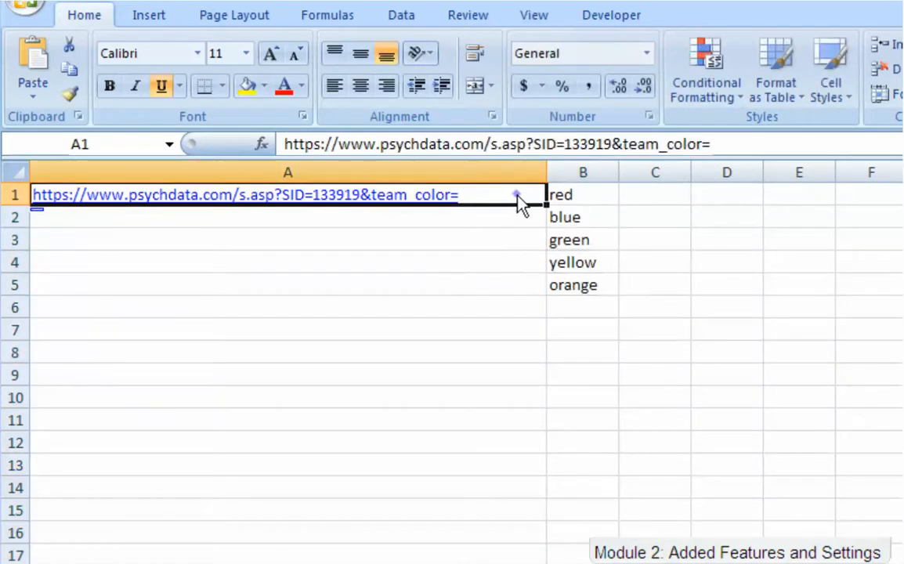
right_click(521, 202)
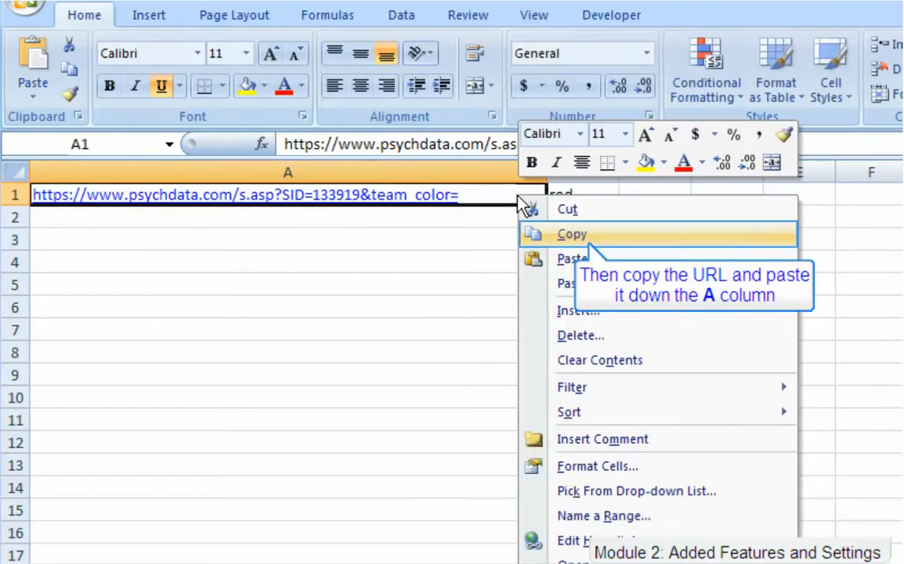
left_click(541, 241)
left_click_drag(430, 217, 436, 284)
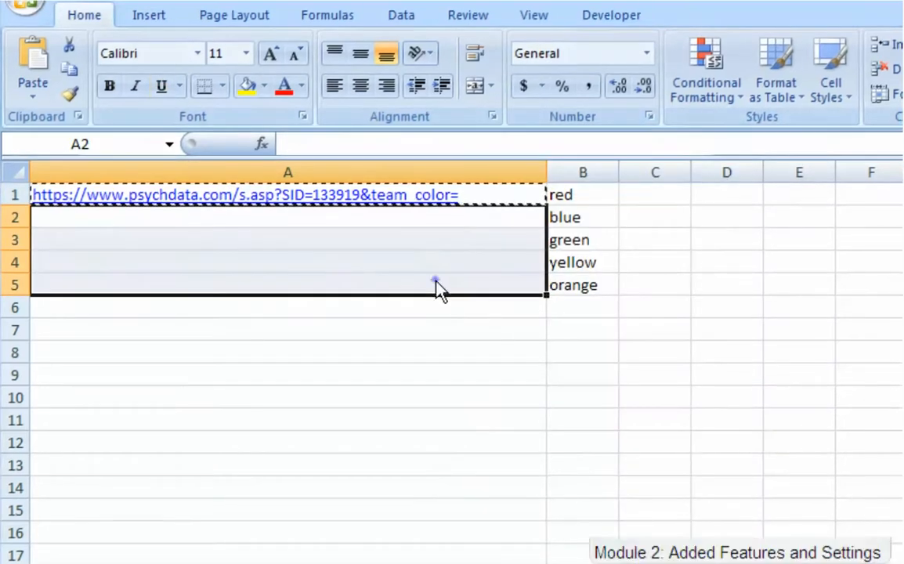
right_click(436, 283)
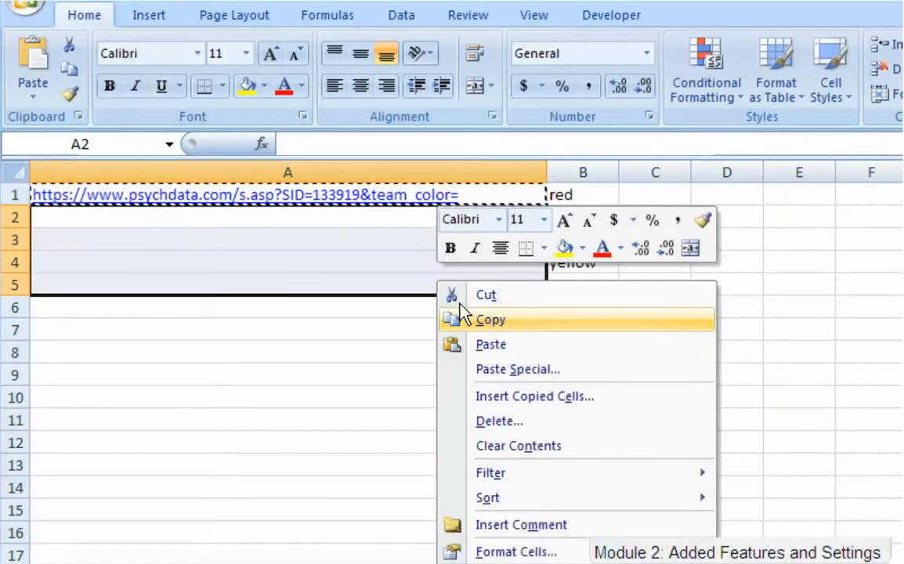
left_click(462, 342)
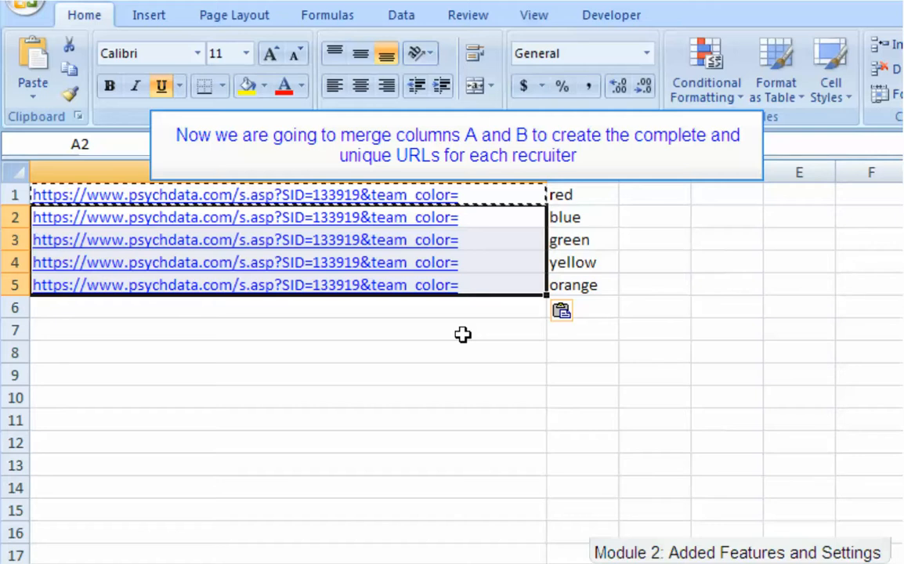
Enter =CONCATENATE(A1,B1) in C1 and fill it down to C5.
left_click(668, 193)
type("=co")
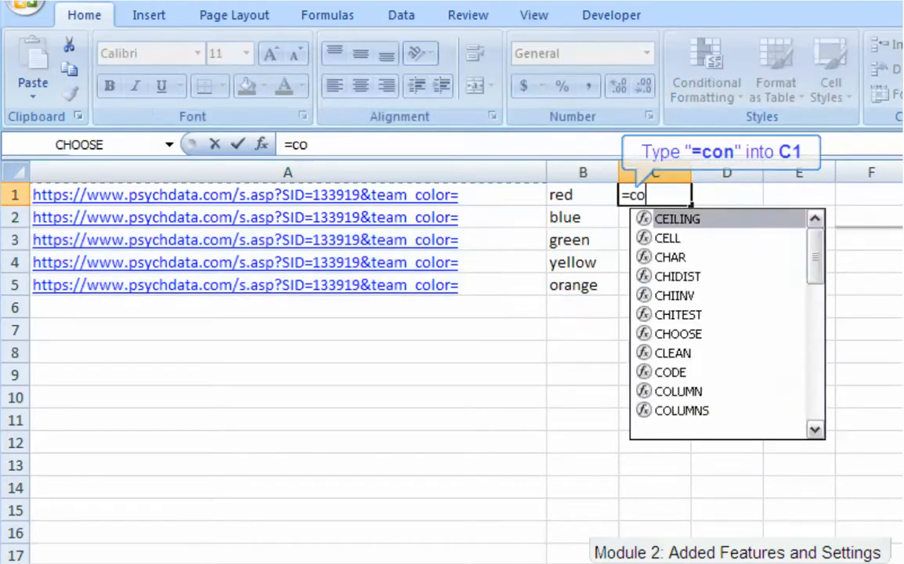
type("n")
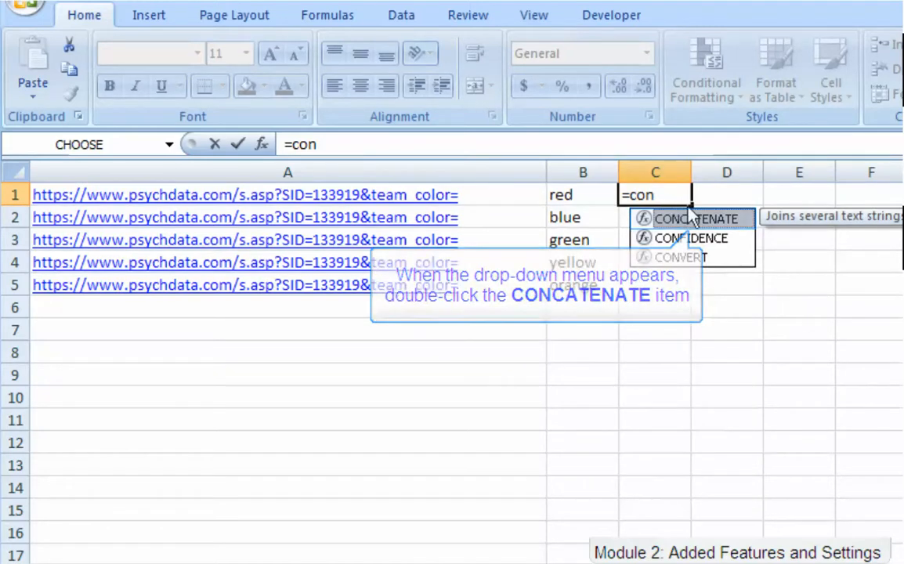
double_click(691, 219)
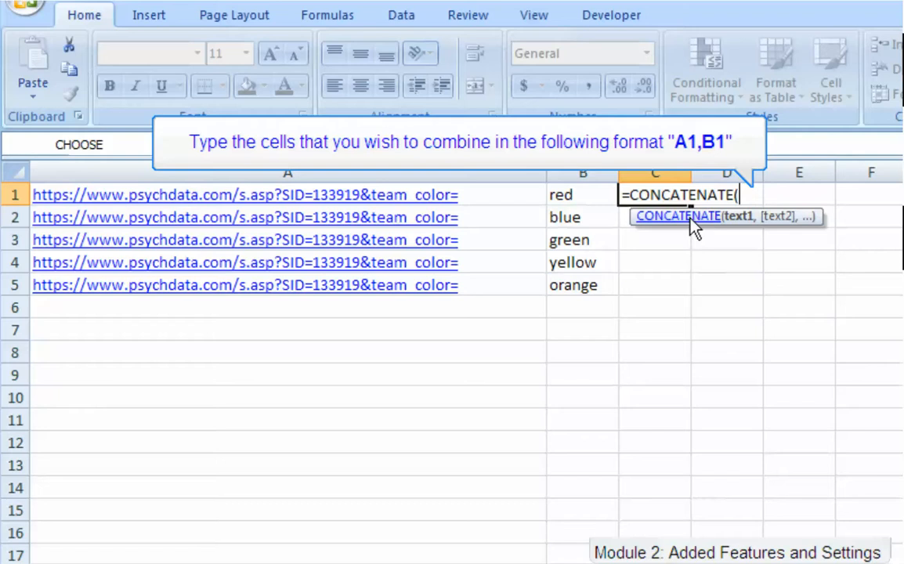
type("A1,B1)")
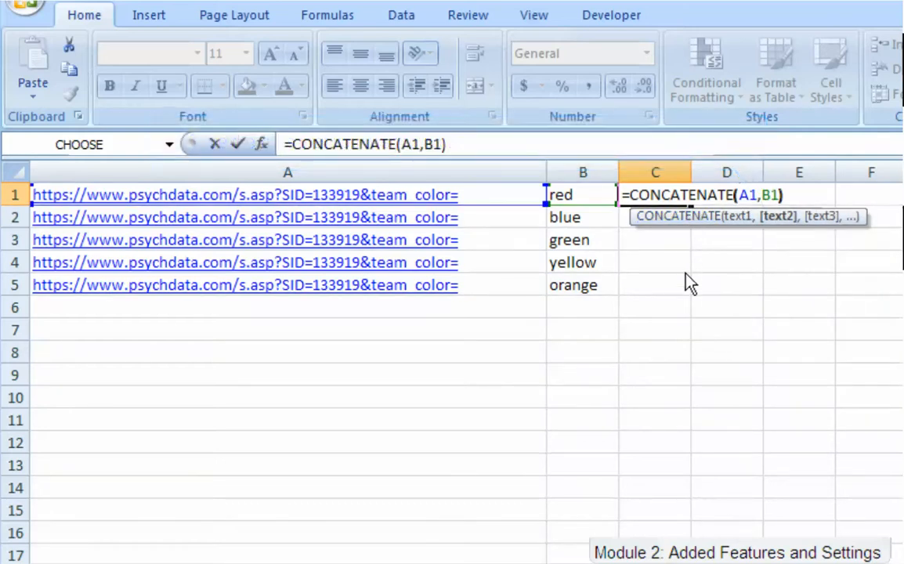
key("ctrl+Return")
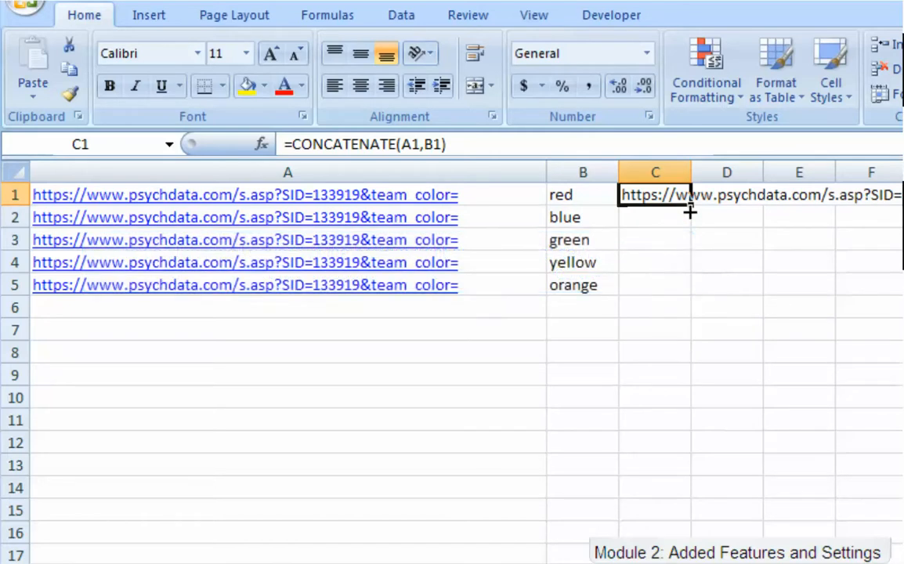
left_click_drag(687, 216, 686, 298)
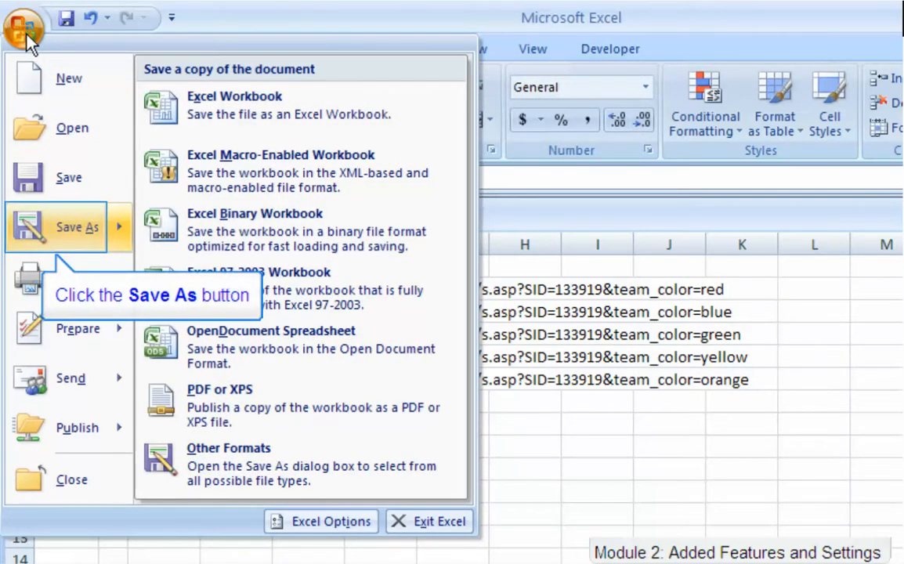
Save the workbook as Email Contacts in CSV (Comma delimited) format, keeping the CSV format.
left_click(76, 223)
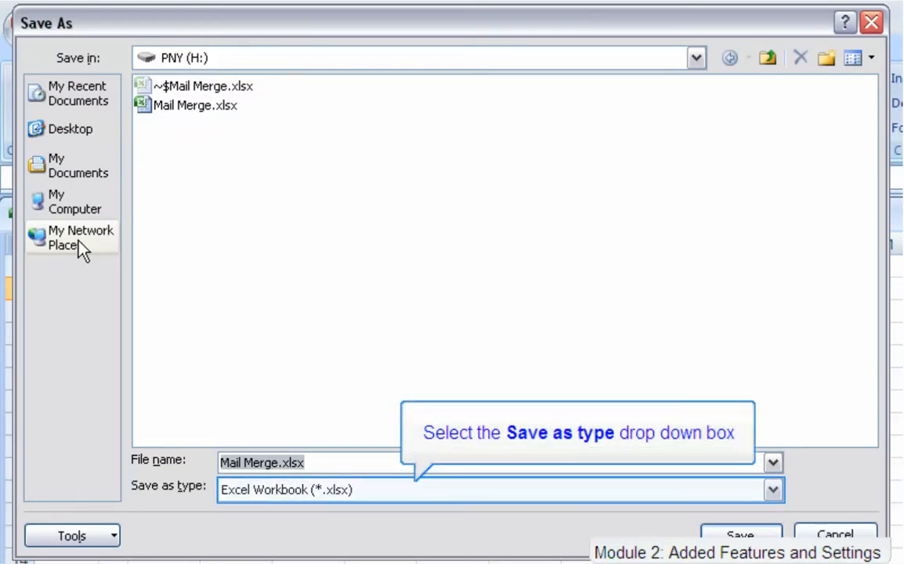
left_click(775, 492)
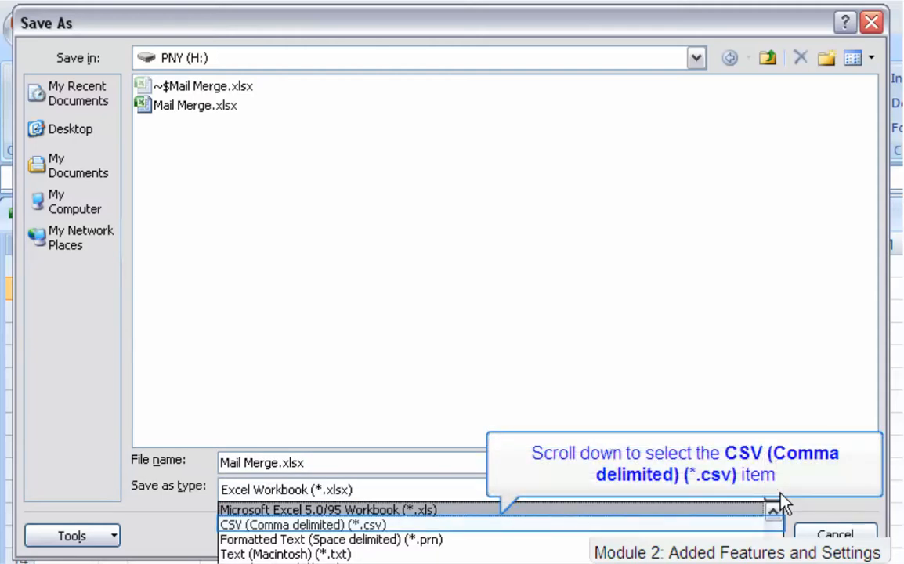
left_click(379, 524)
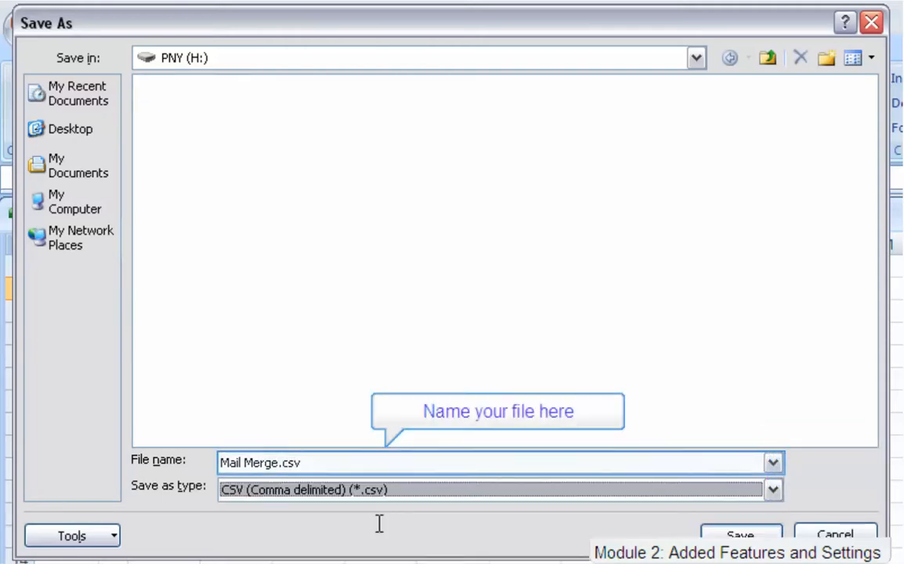
left_click(279, 462)
key("BackSpace")
key("BackSpace")
key("BackSpace")
key("BackSpace")
key("BackSpace")
key("BackSpace")
key("BackSpace")
key("BackSpace")
key("BackSpace")
key("BackSpace")
type("Email C")
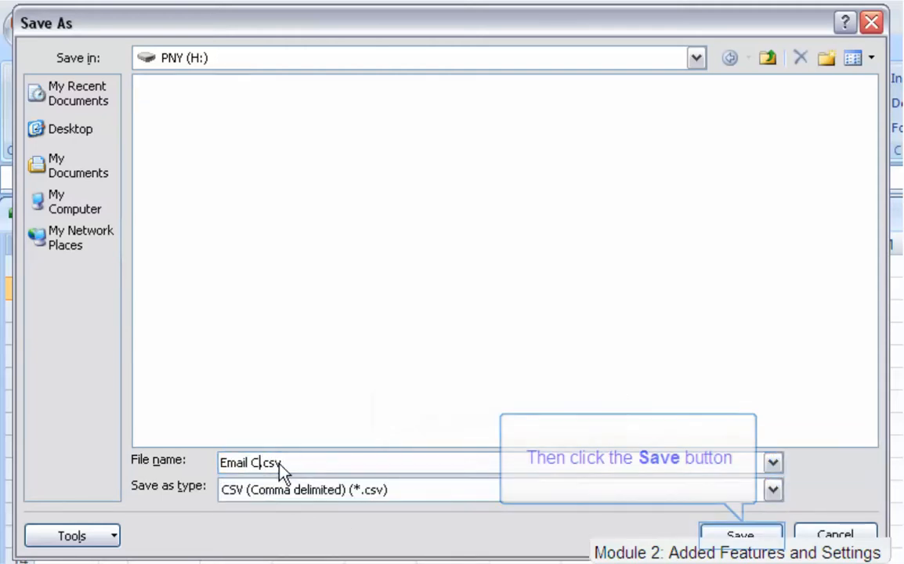
type("ontacts")
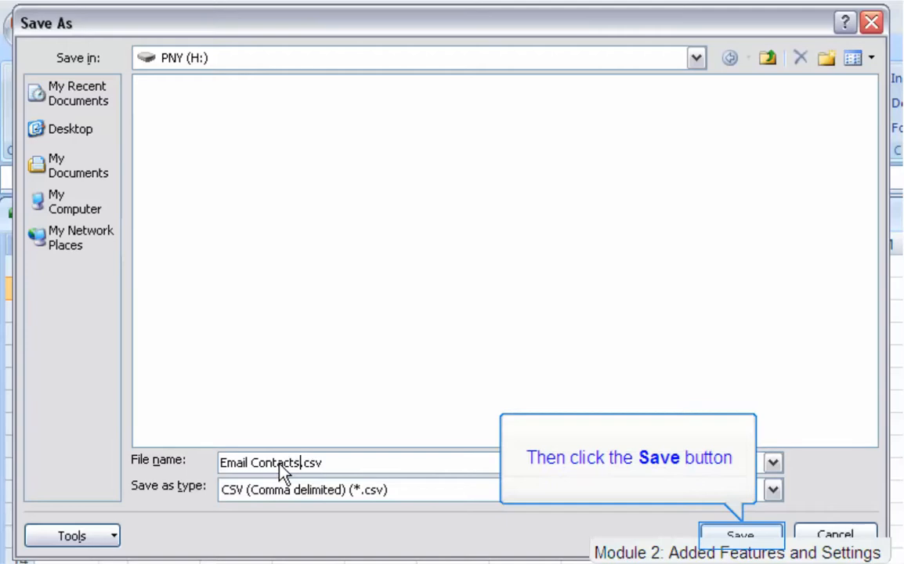
left_click(708, 538)
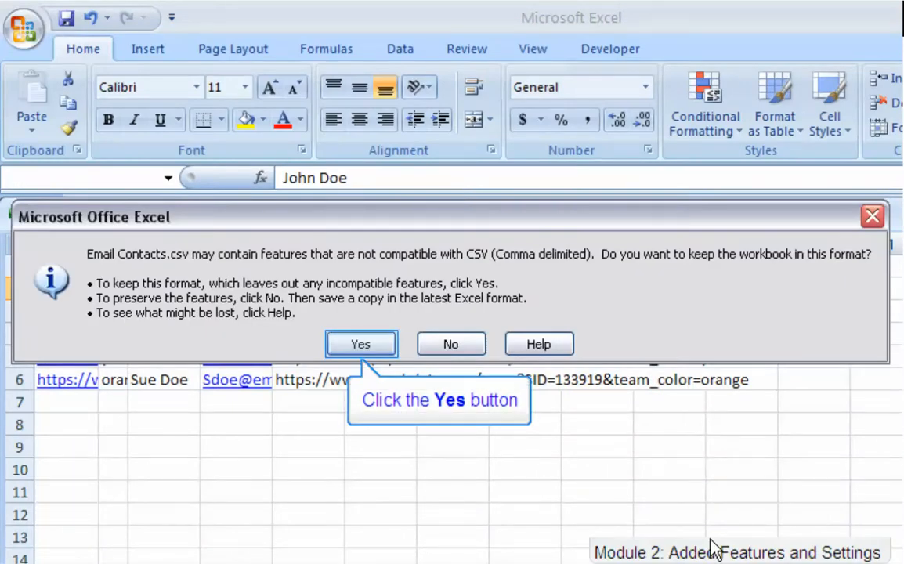
left_click(362, 342)
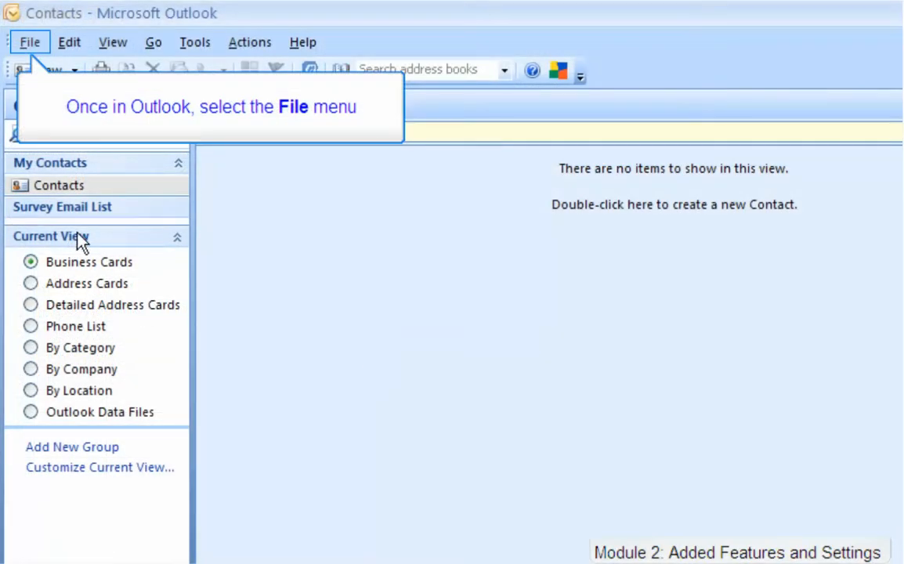
Set up importing Email Contacts.csv as Windows comma-separated values into the Contacts folder.
left_click(29, 47)
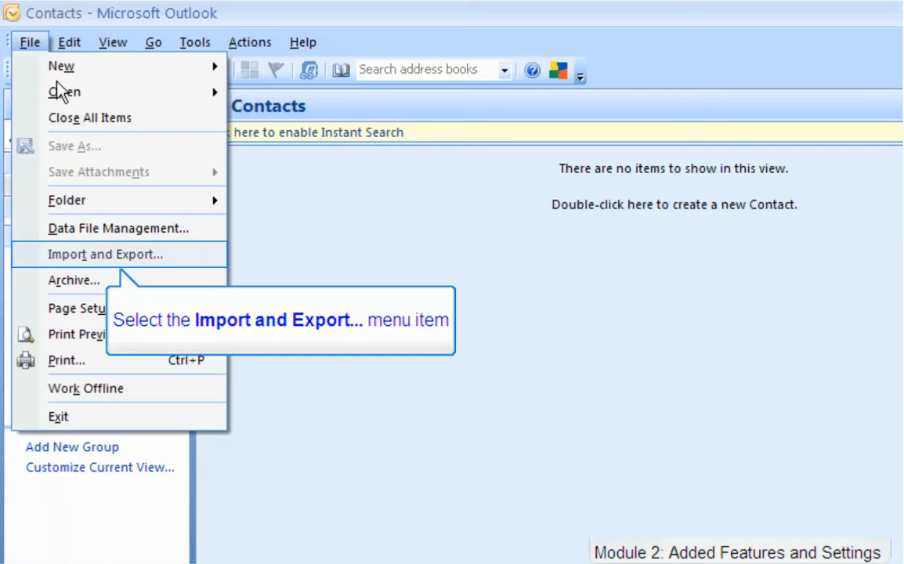
left_click(73, 258)
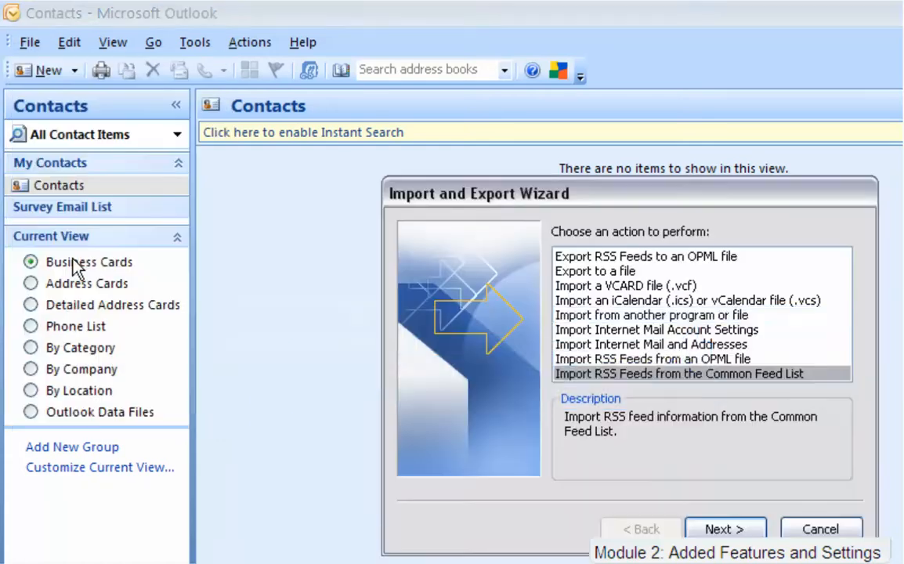
left_click(705, 317)
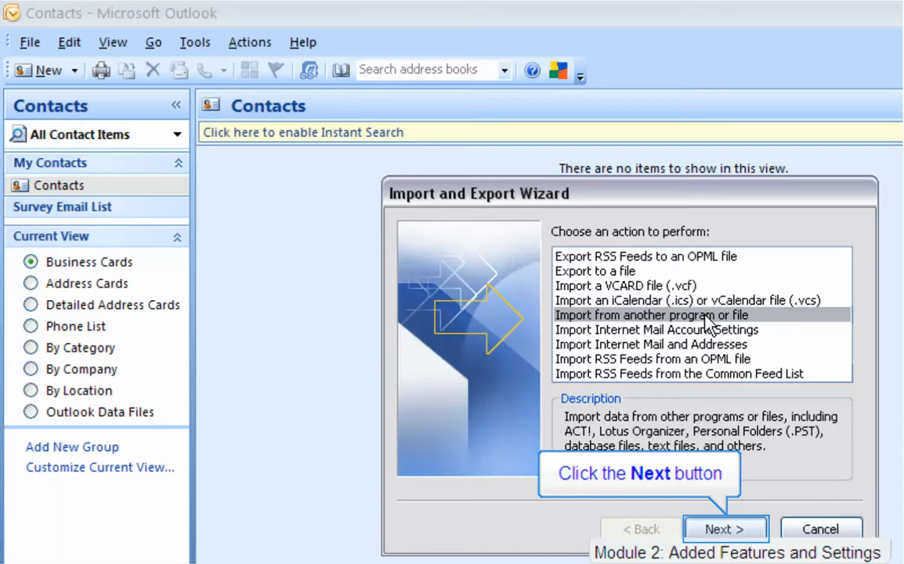
left_click(752, 531)
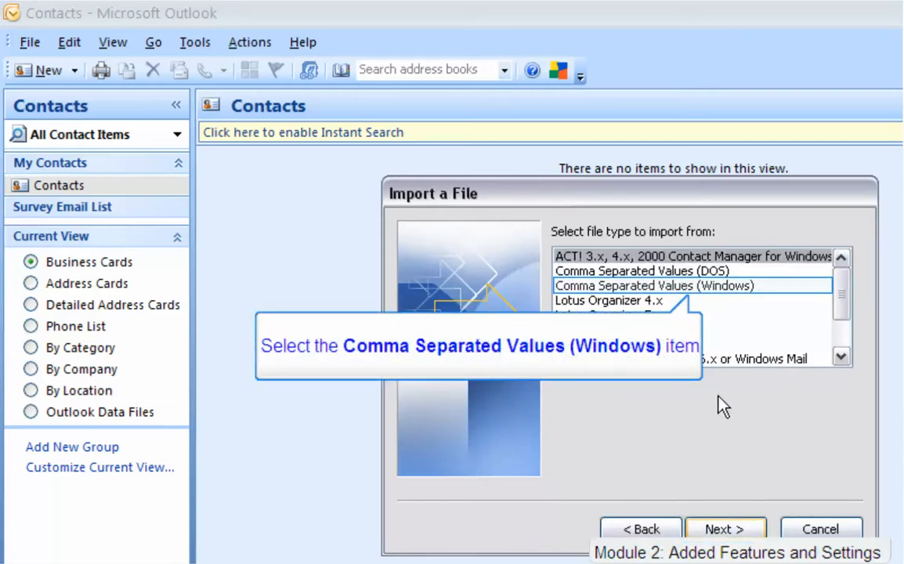
left_click(715, 286)
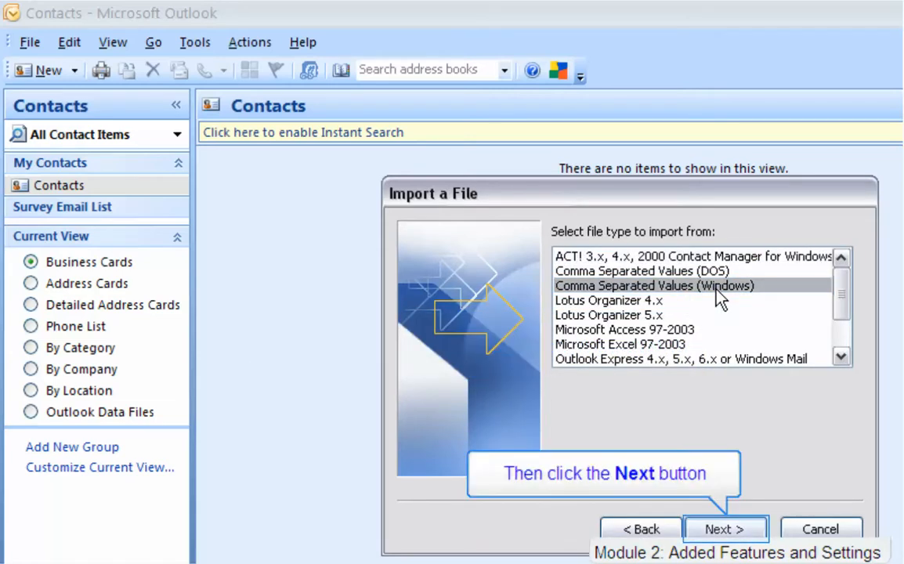
left_click(740, 535)
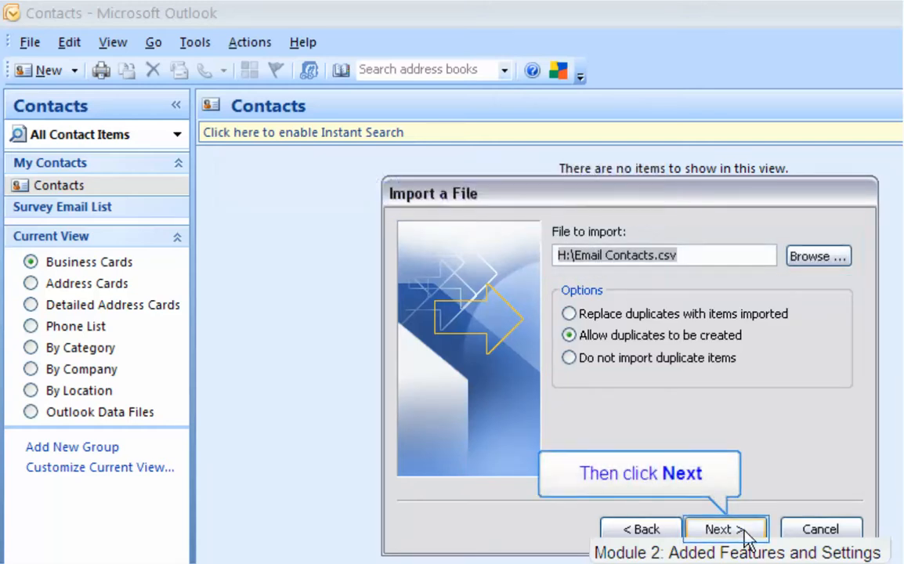
left_click(760, 536)
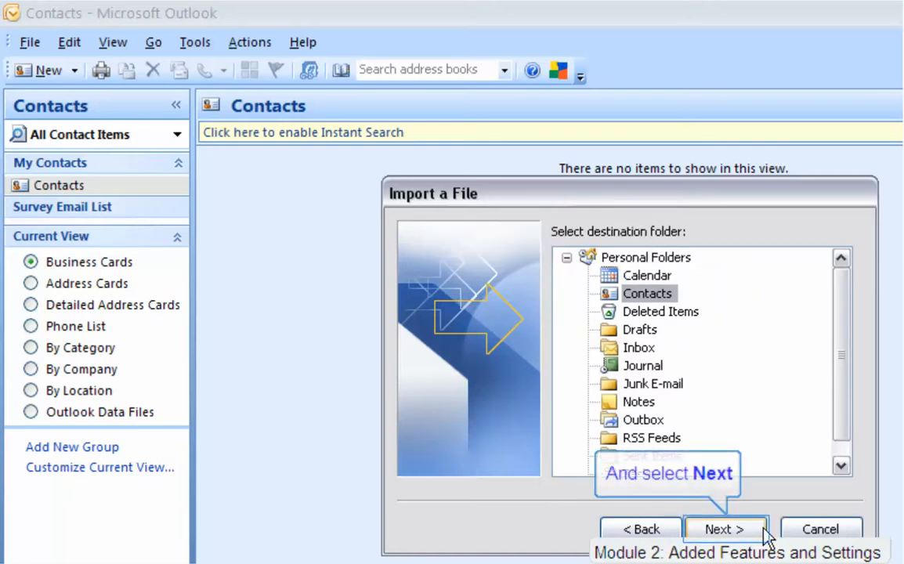
left_click(754, 531)
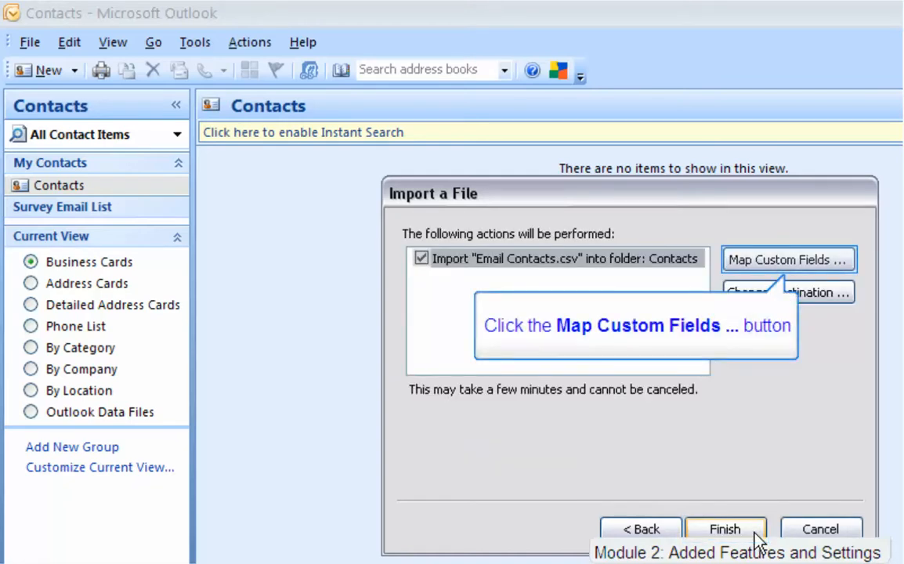
Map the Name, E-mail and Web Page columns to contact fields and finish the import.
left_click(806, 263)
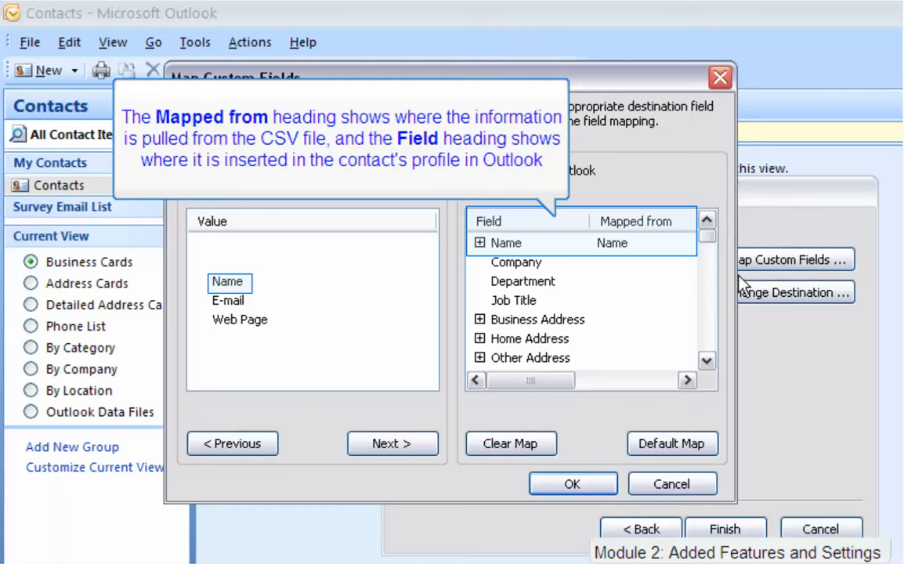
left_click(707, 362)
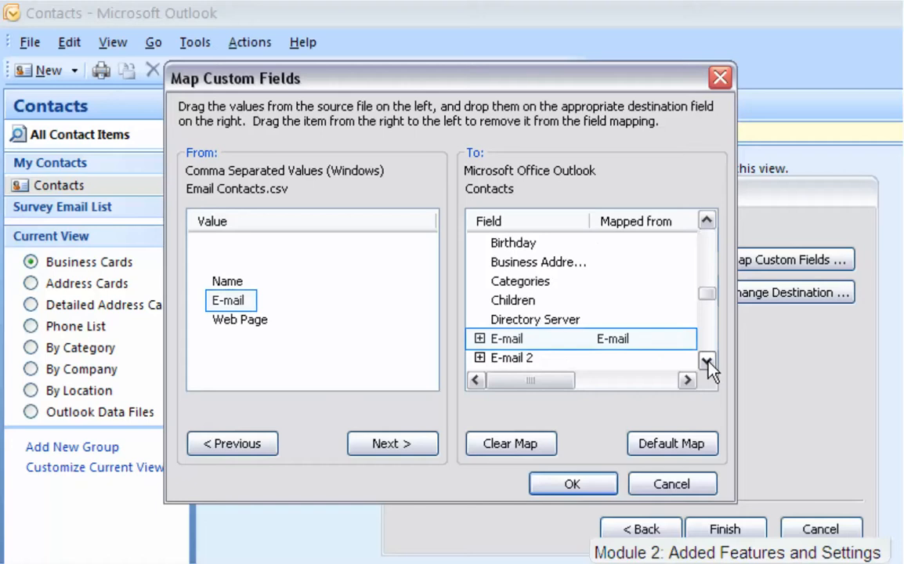
left_click(707, 362)
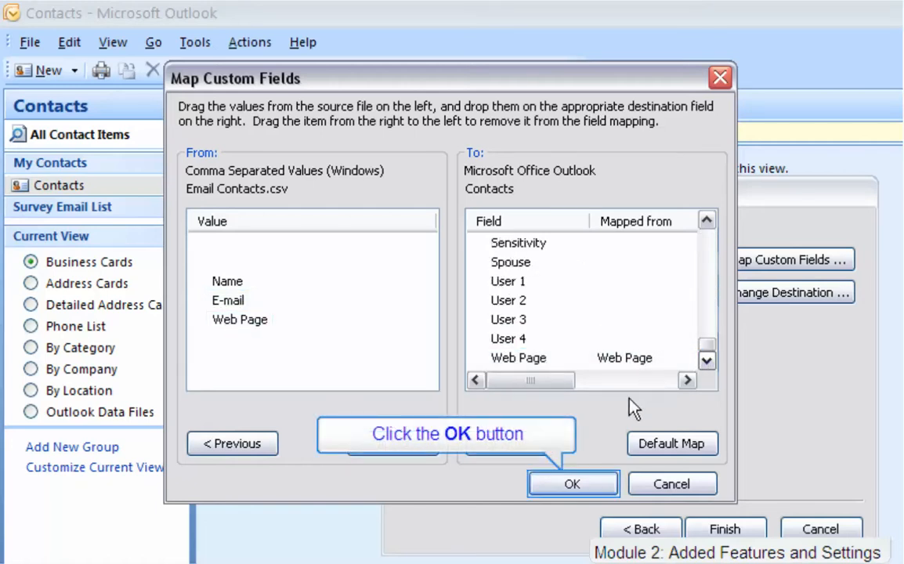
left_click(609, 484)
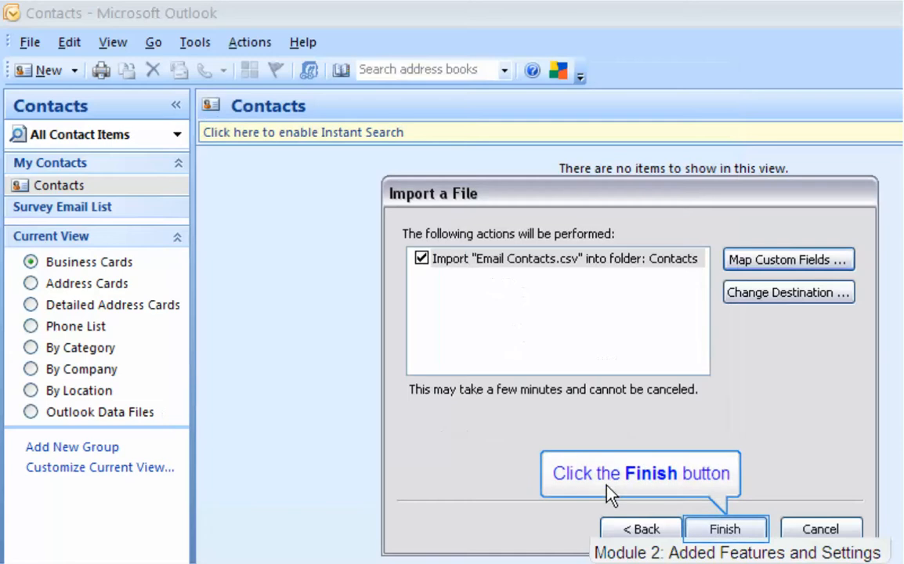
left_click(752, 532)
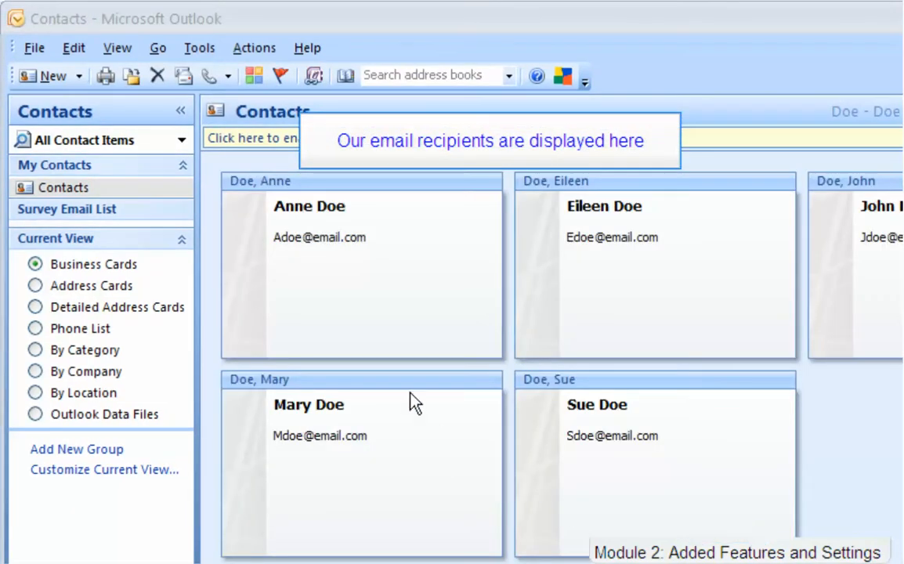
Check the first imported contact, then switch the Contacts folder to By Category view.
double_click(379, 259)
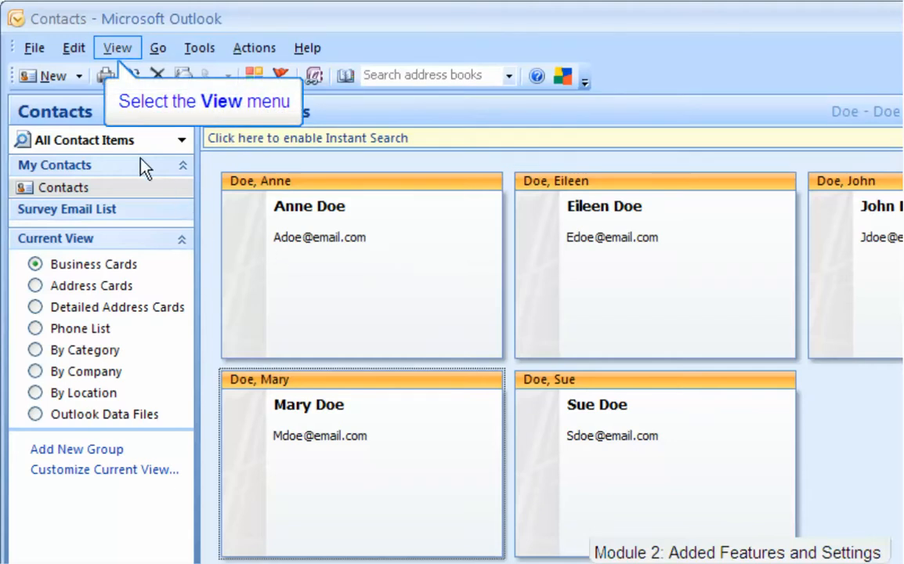
left_click(116, 55)
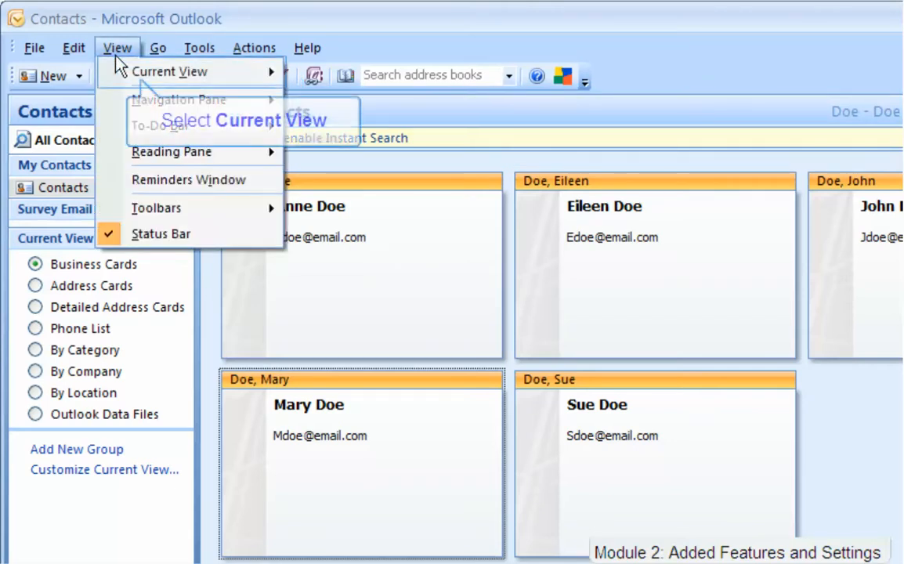
left_click(172, 72)
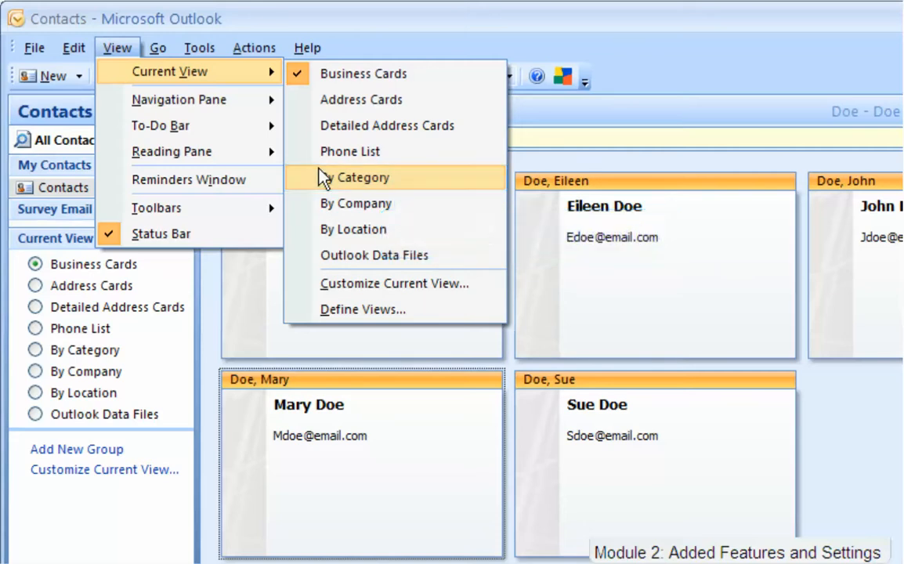
left_click(321, 177)
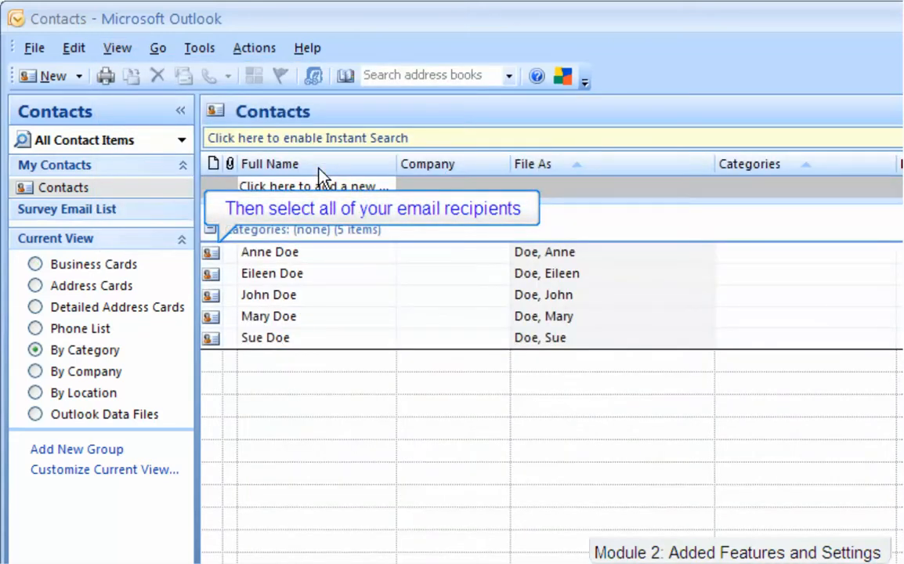
Mail-merge all five contacts to e-mail with the subject line 'Surv'.
key("ctrl+a")
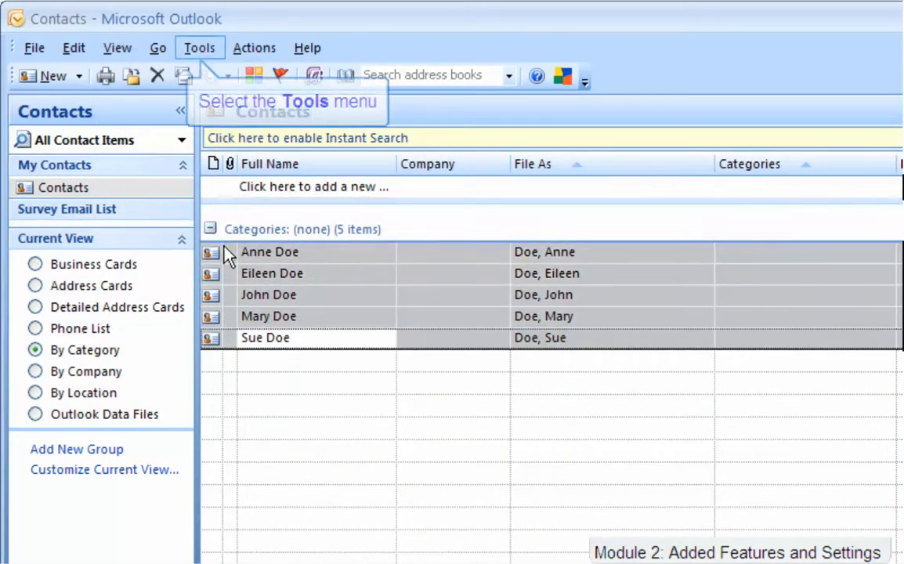
left_click(200, 48)
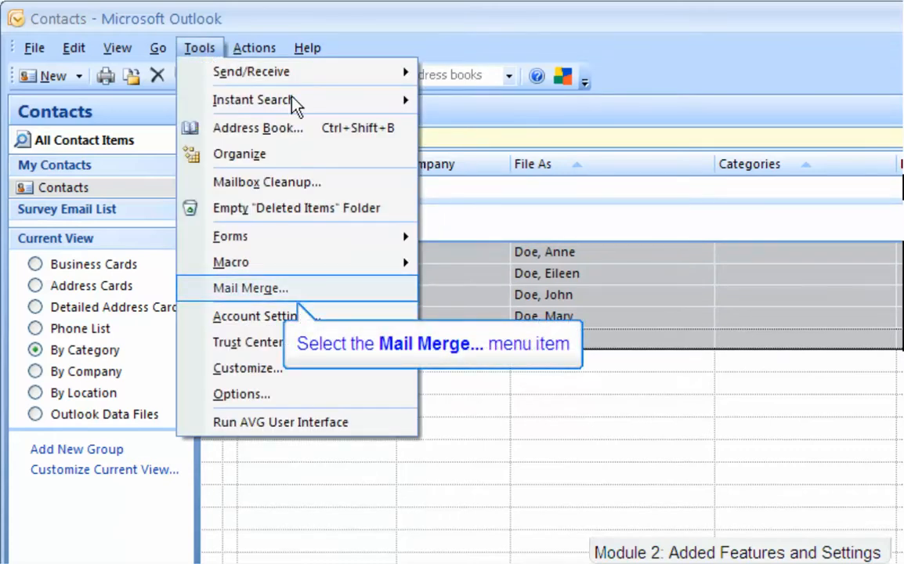
left_click(332, 289)
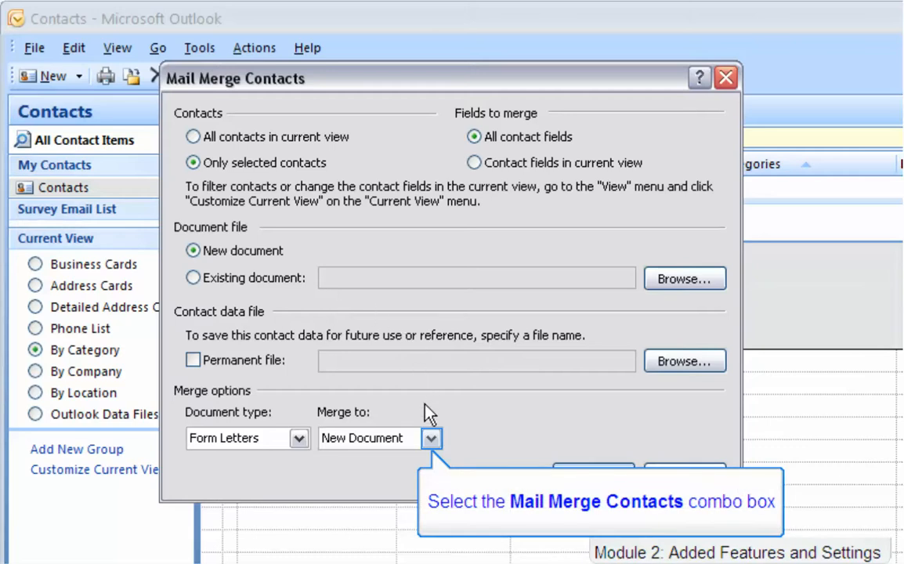
left_click(431, 438)
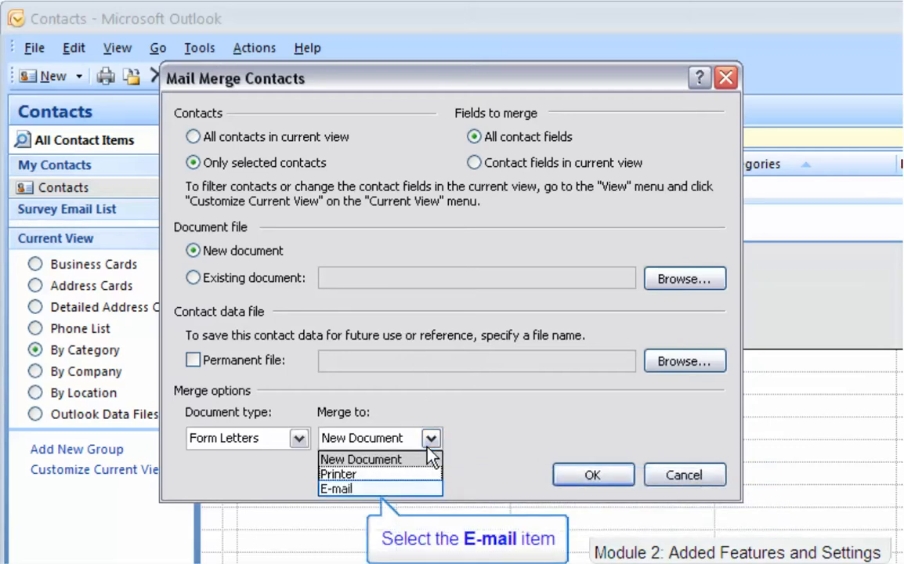
left_click(413, 488)
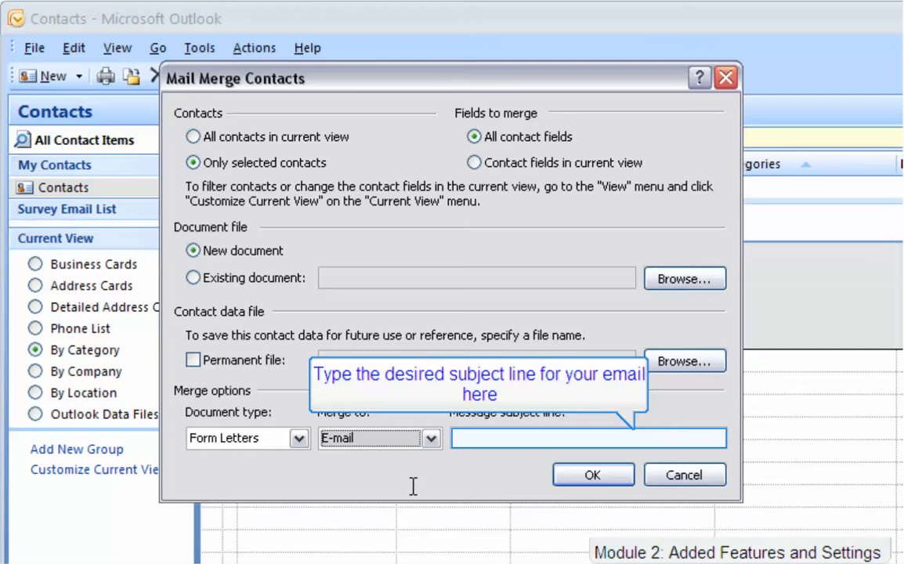
left_click(504, 439)
type("Surv")
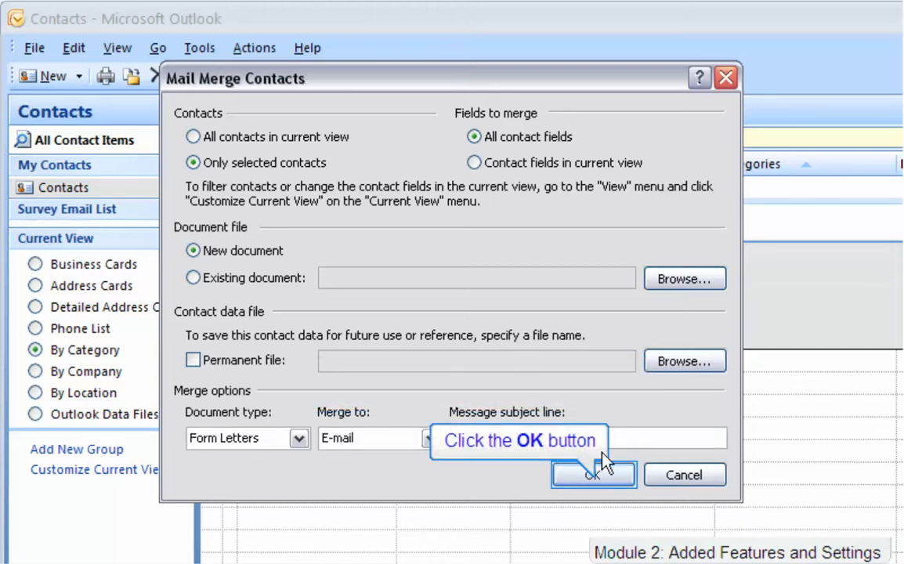
left_click(621, 475)
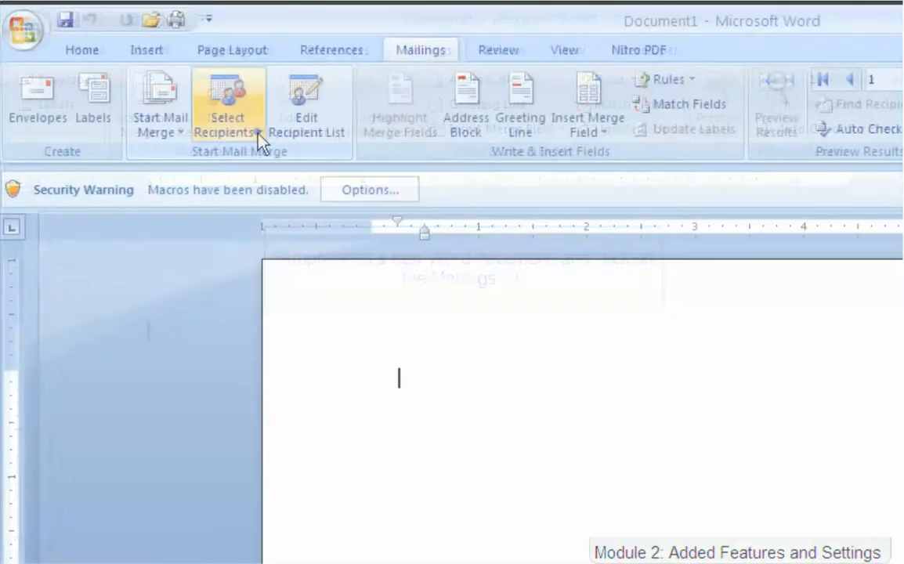
Choose Email Contacts.csv as the existing recipient list for the Word merge.
left_click(259, 143)
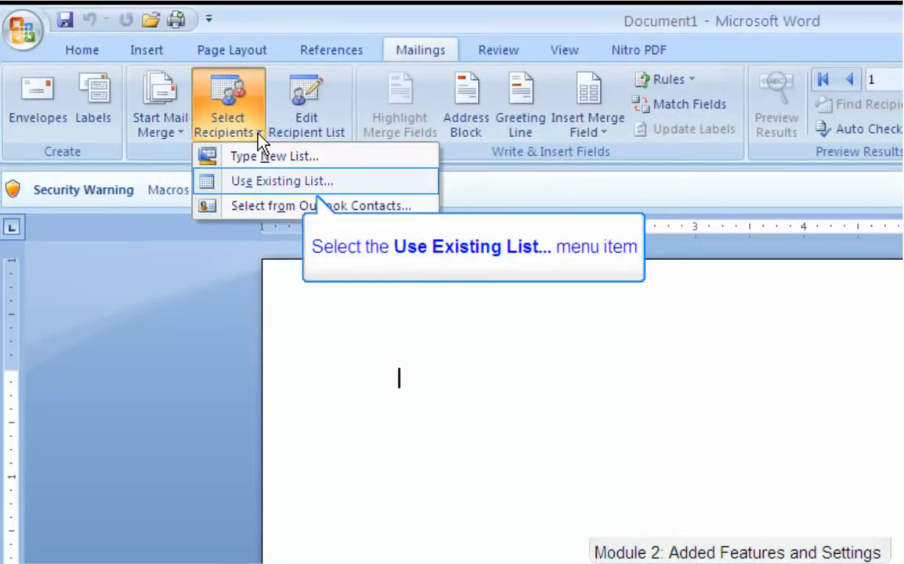
left_click(264, 185)
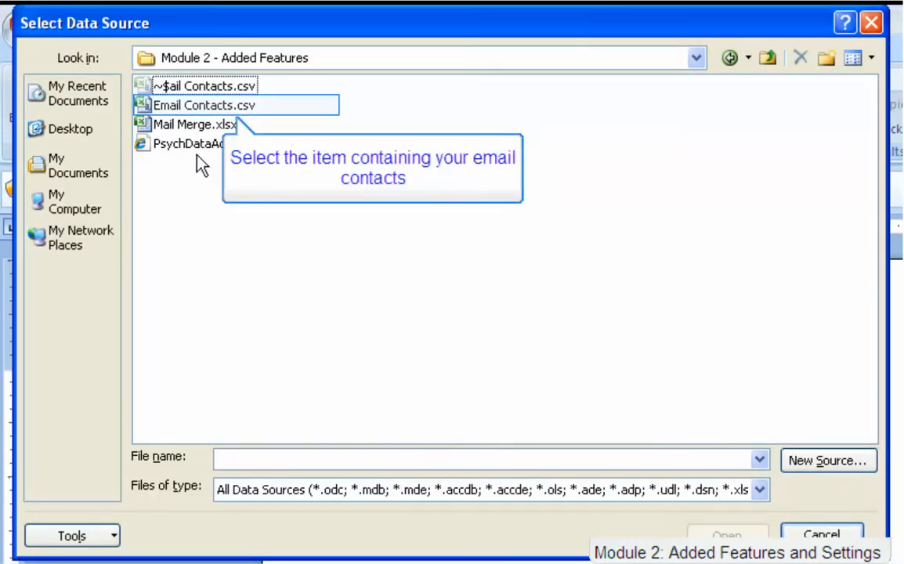
left_click(179, 105)
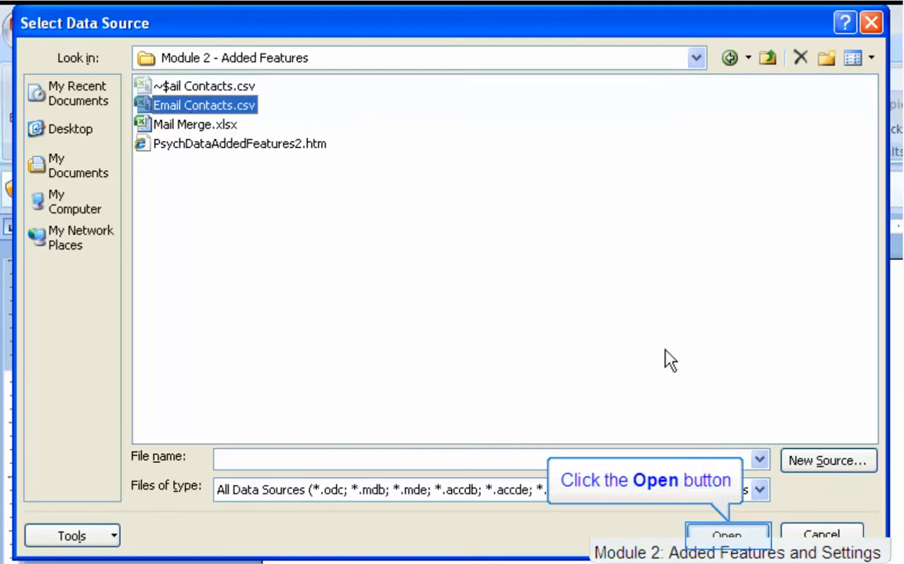
left_click(697, 539)
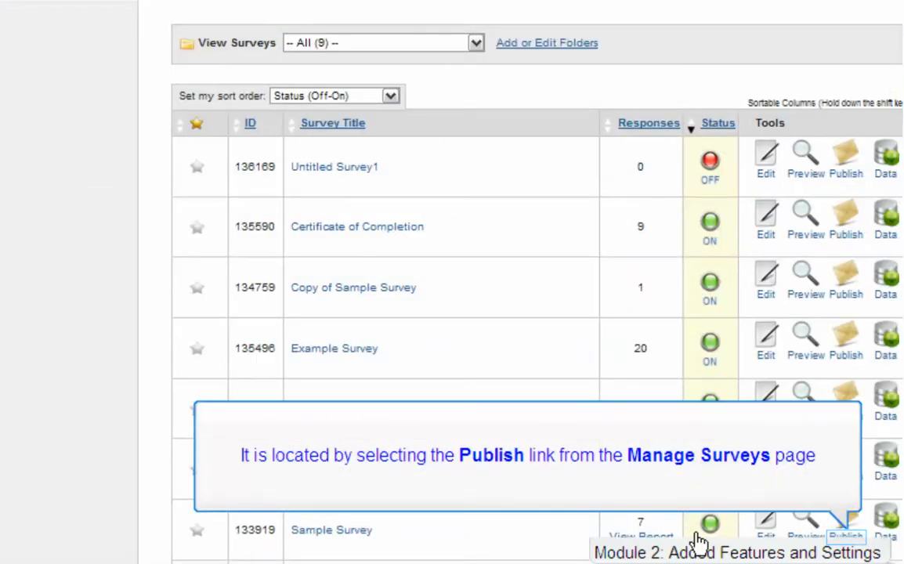
Open Sample Survey's publish page and copy the entire sample participant email text.
left_click(850, 545)
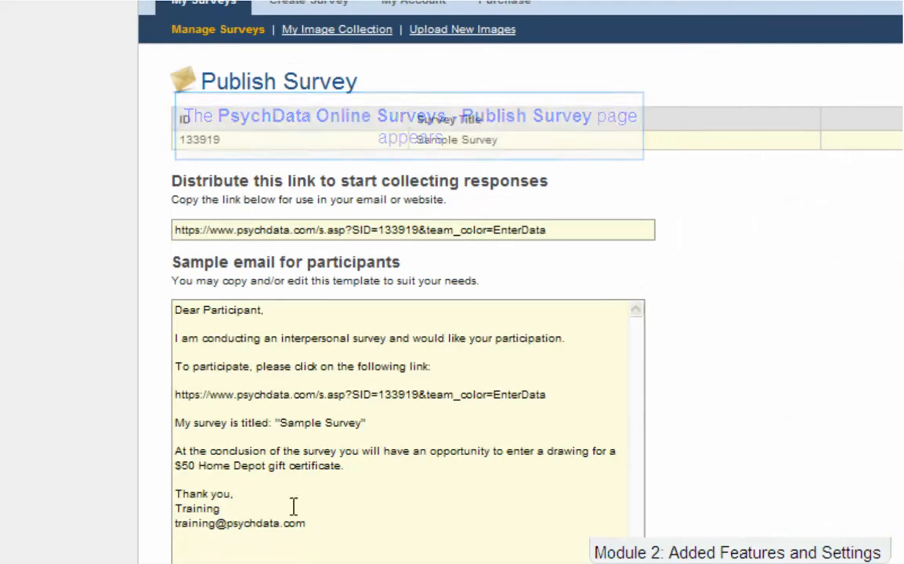
left_click_drag(292, 520, 190, 302)
key("ctrl+c")
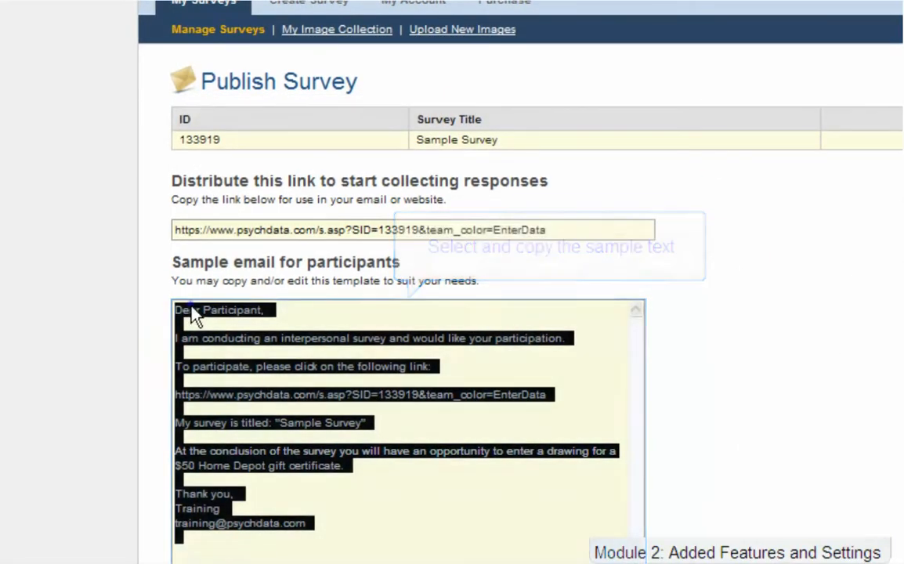
right_click(191, 308)
left_click(209, 362)
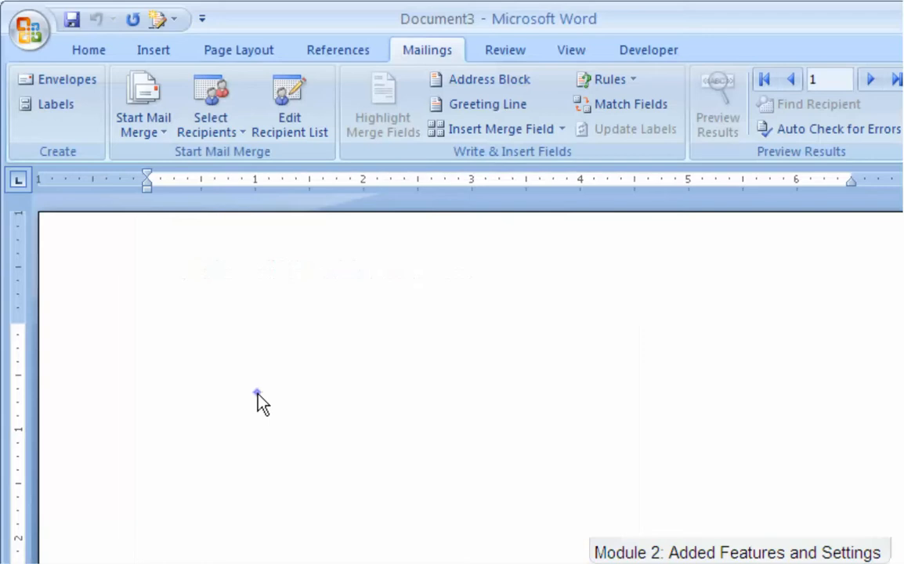
Paste the invitation, delete its survey link and 'Dear Participant,' lines, and insert a GreetingLine field.
right_click(258, 401)
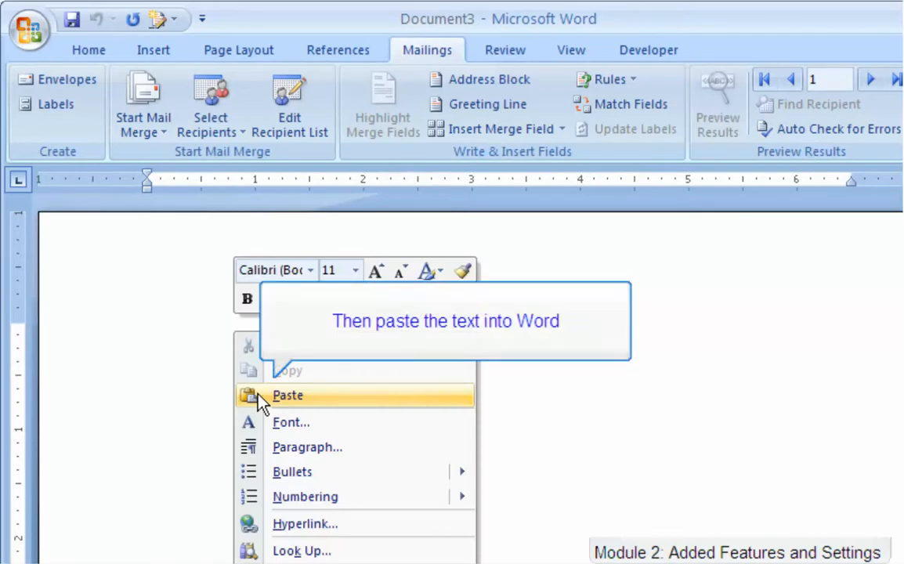
left_click(257, 396)
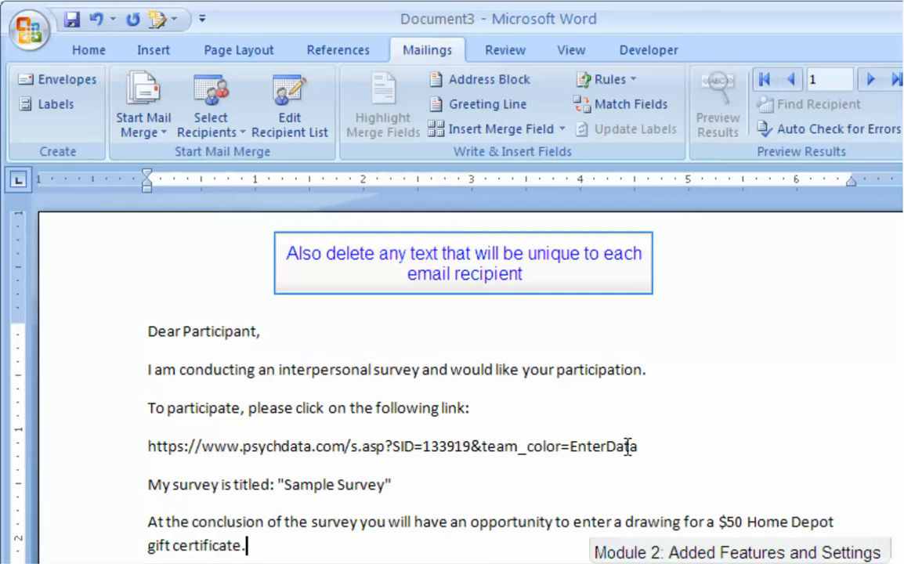
left_click_drag(627, 445, 147, 446)
key("BackSpace")
key("BackSpace")
left_click_drag(261, 330, 150, 329)
key("Delete")
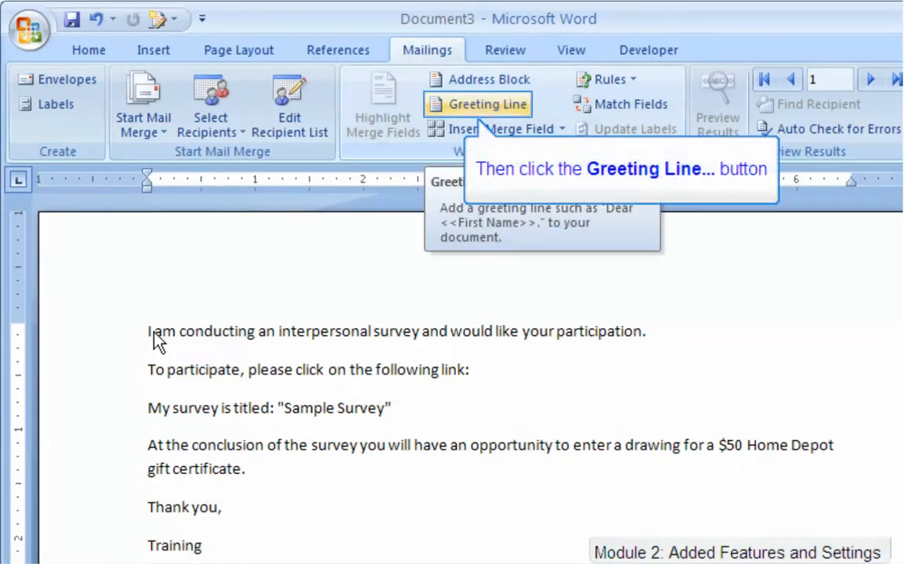
left_click(510, 105)
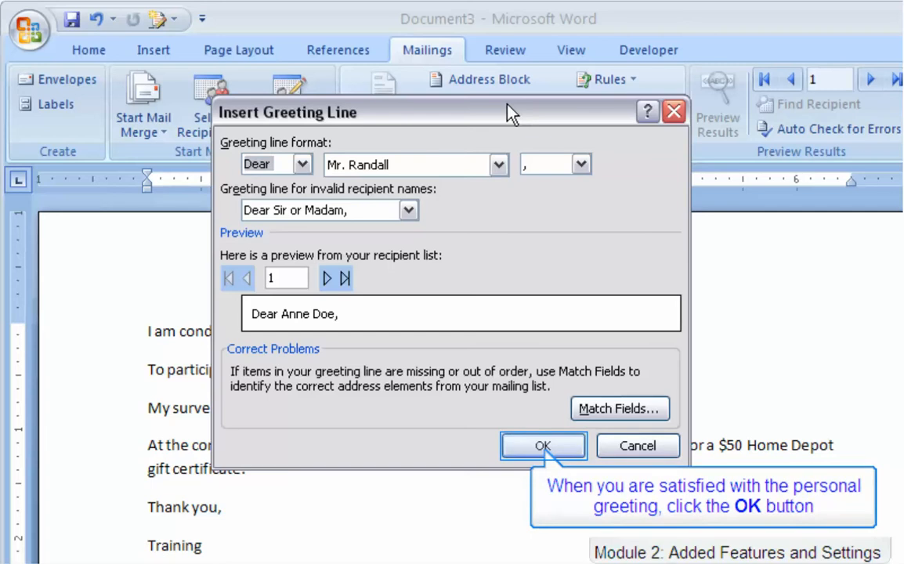
left_click(531, 449)
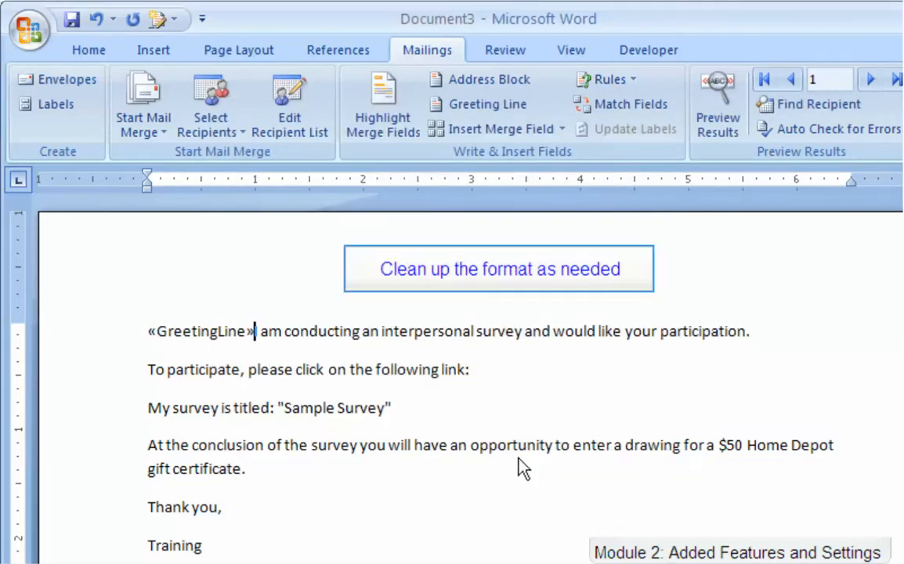
Move «GreetingLine» onto its own line and add a blank line after 'following link:'.
key("Return")
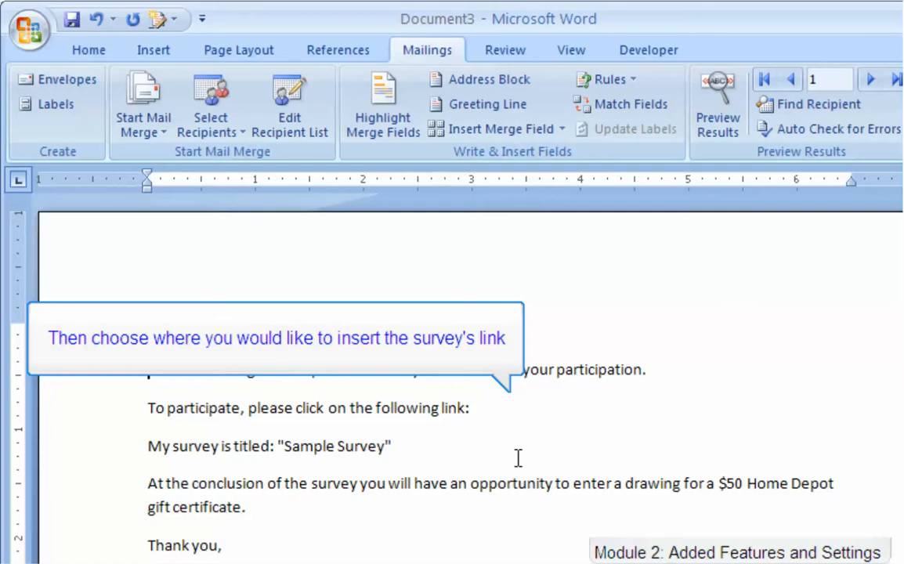
left_click(505, 412)
key("Return")
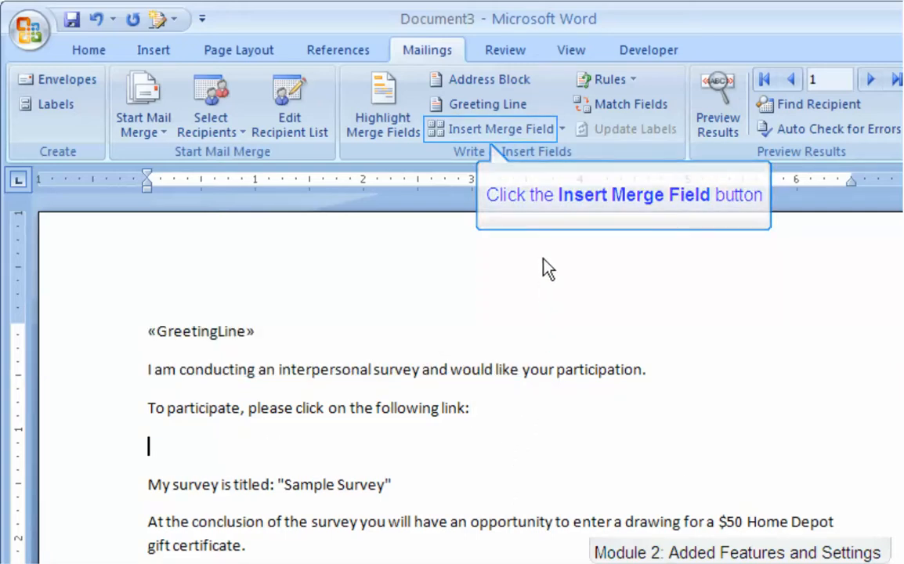
Insert the Web_Page merge field on the new blank line.
left_click(547, 131)
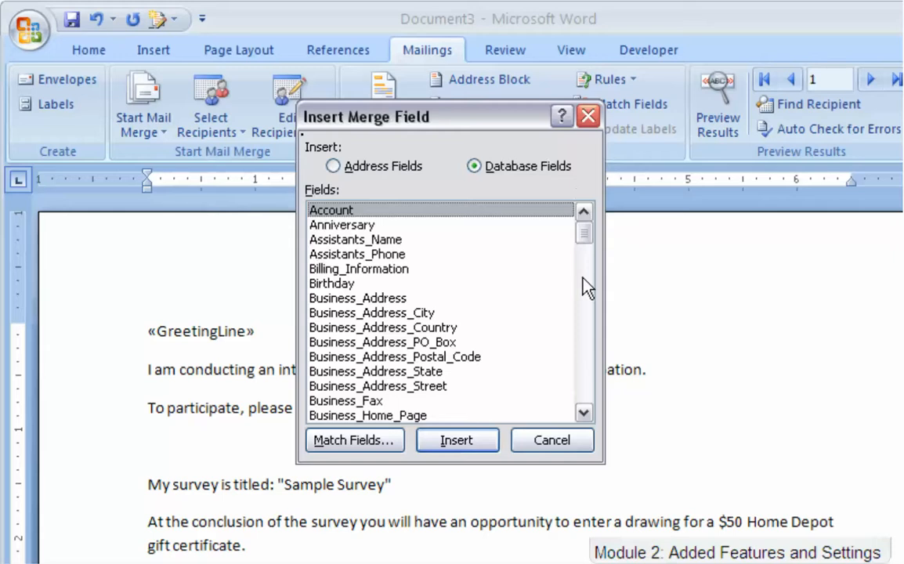
left_click_drag(583, 234, 595, 424)
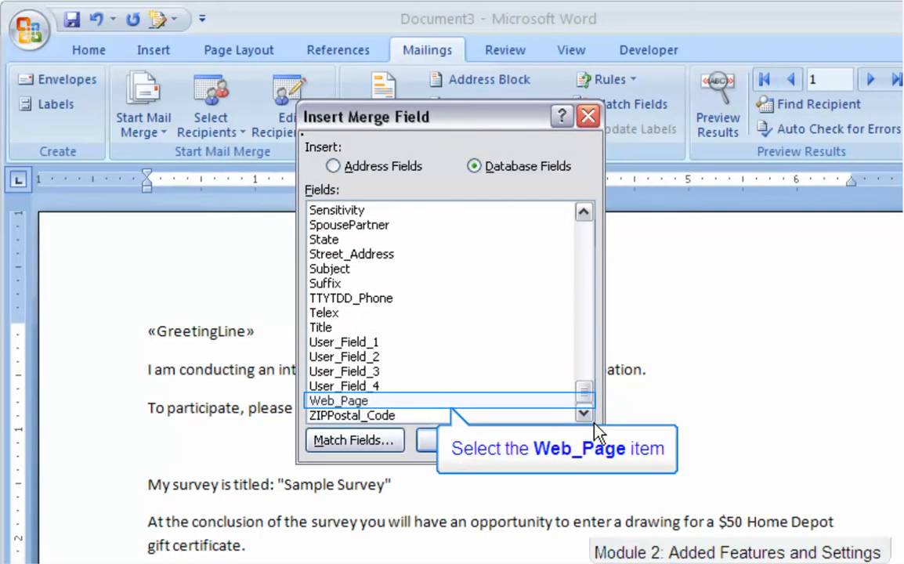
left_click(362, 401)
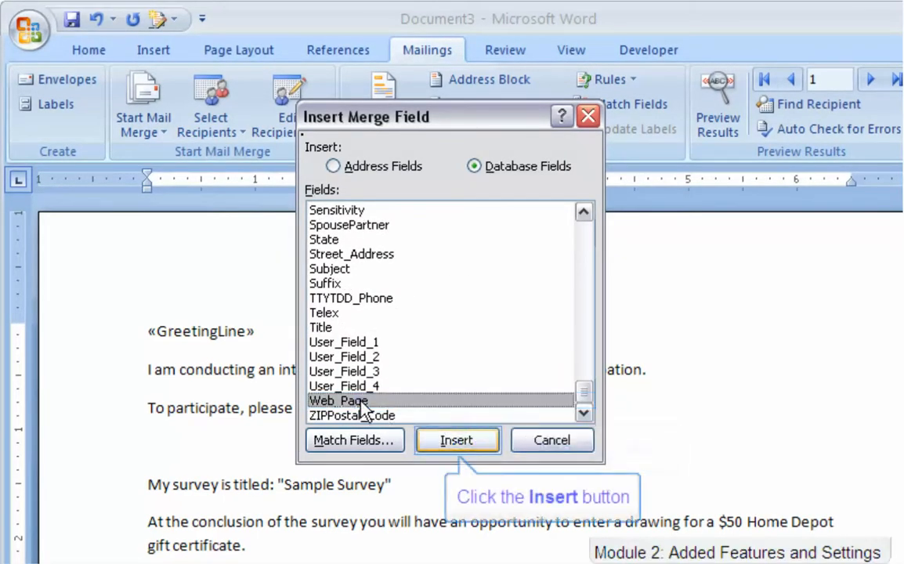
left_click(464, 445)
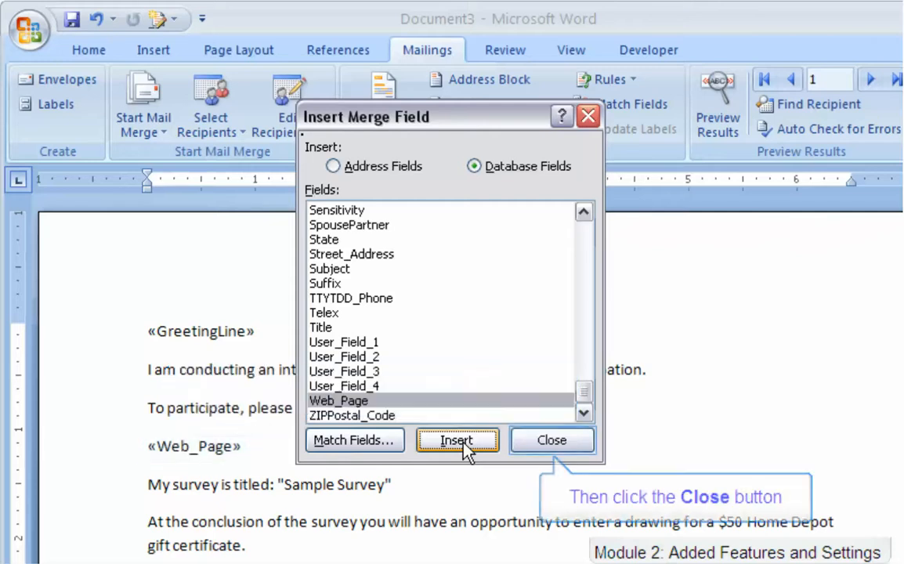
left_click(552, 444)
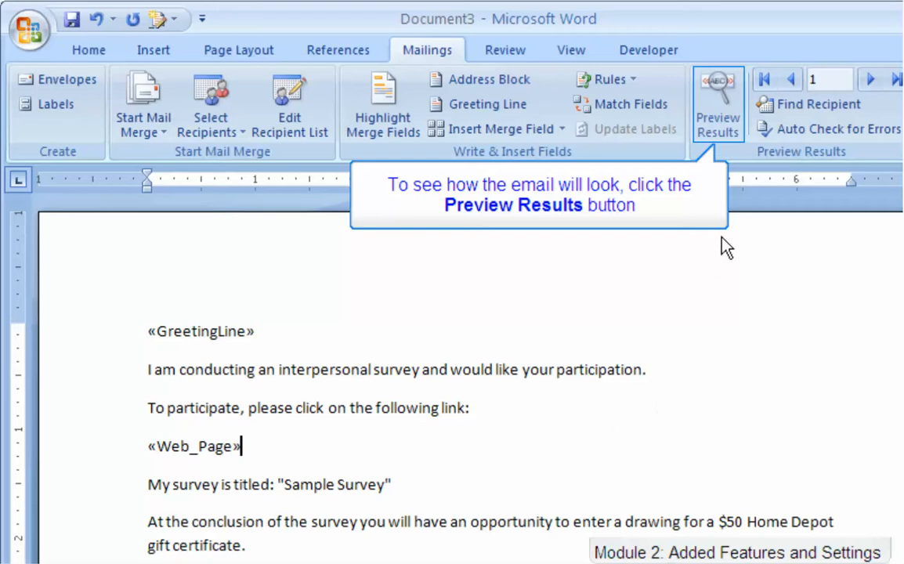
Preview the merged invitation for the first, second and third recipients.
left_click(729, 121)
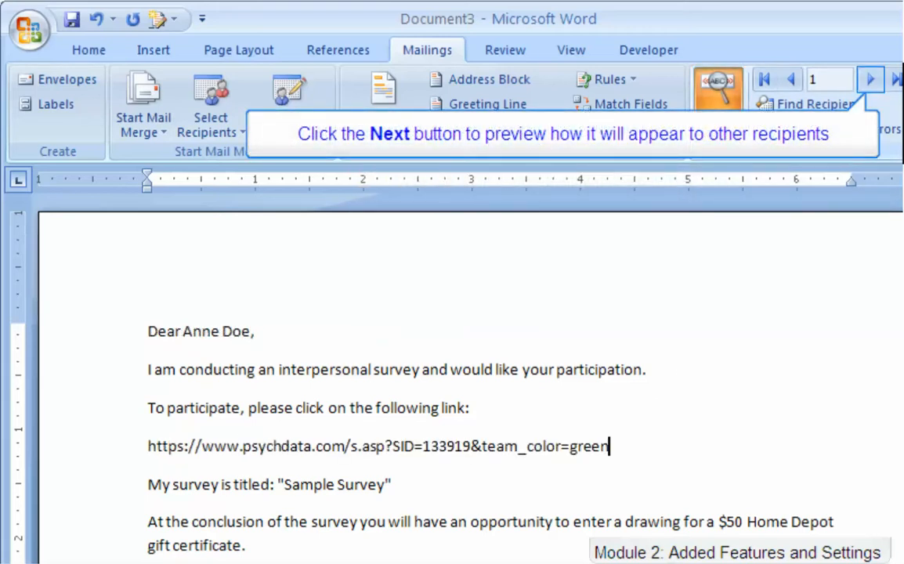
left_click(871, 80)
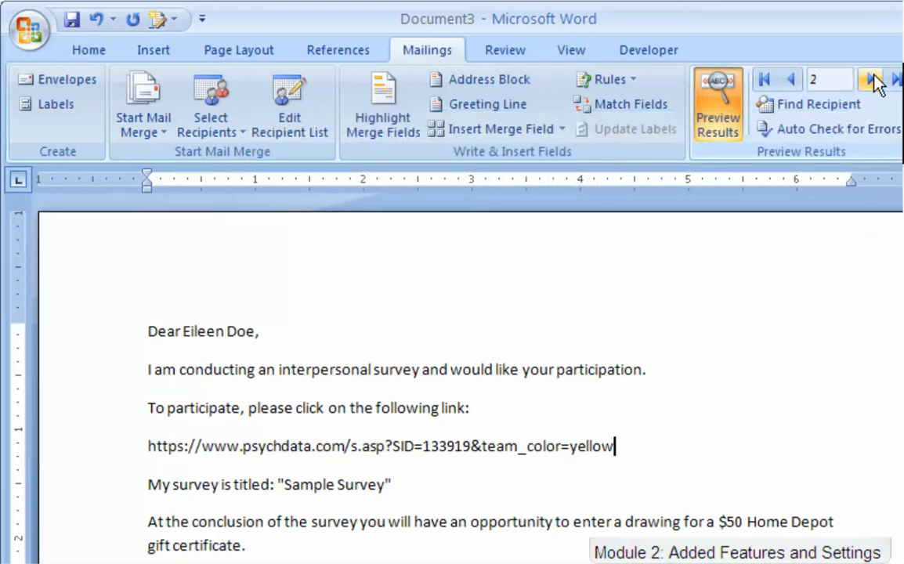
left_click(872, 80)
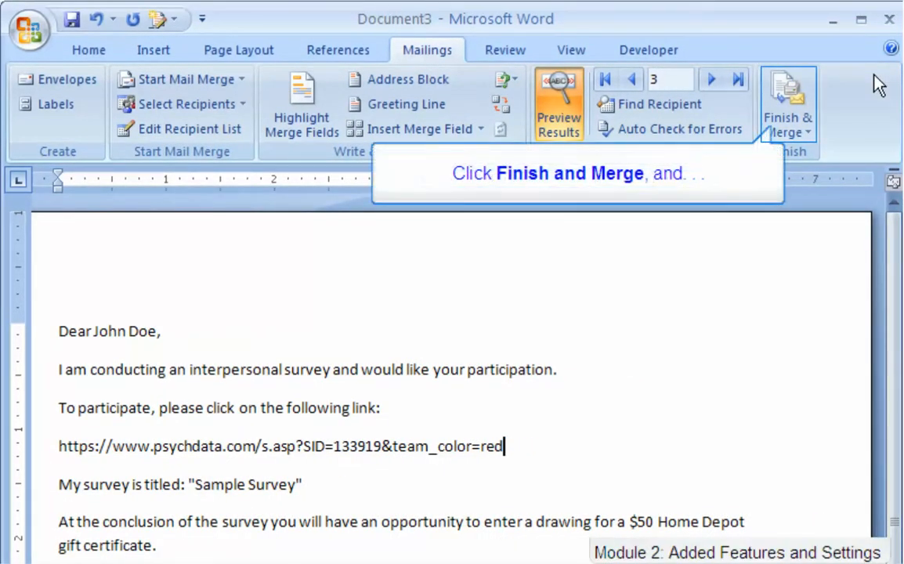
Finish the merge by sending the invitations as e-mail messages to all recipients.
left_click(800, 133)
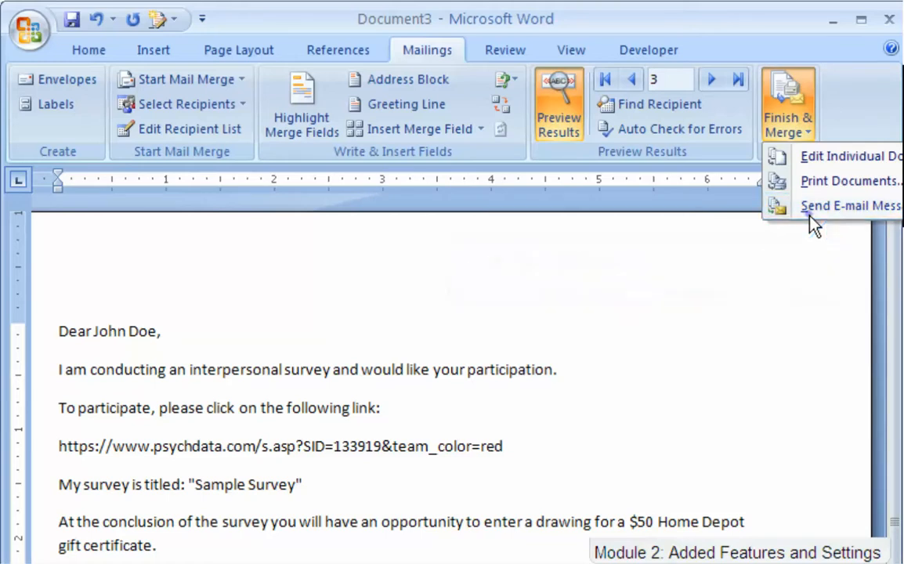
left_click(811, 213)
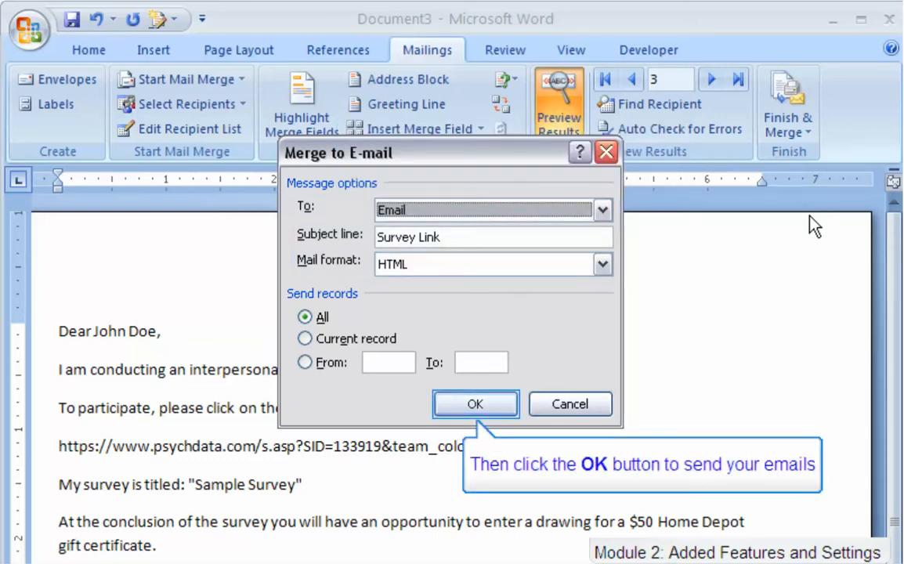
left_click(488, 410)
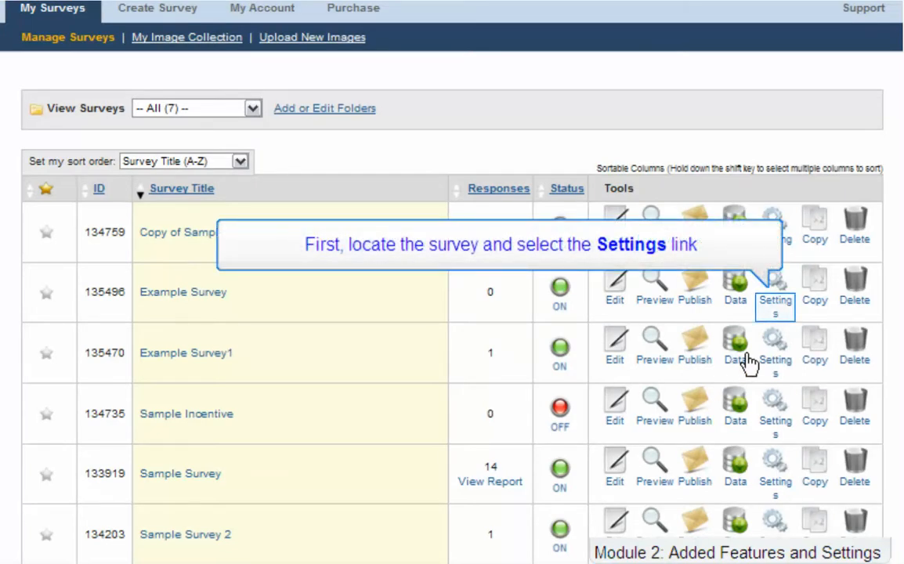
Set Example Survey's Enable Survey Recruitment to Survey #135496 (Example Survey) and submit.
left_click(773, 302)
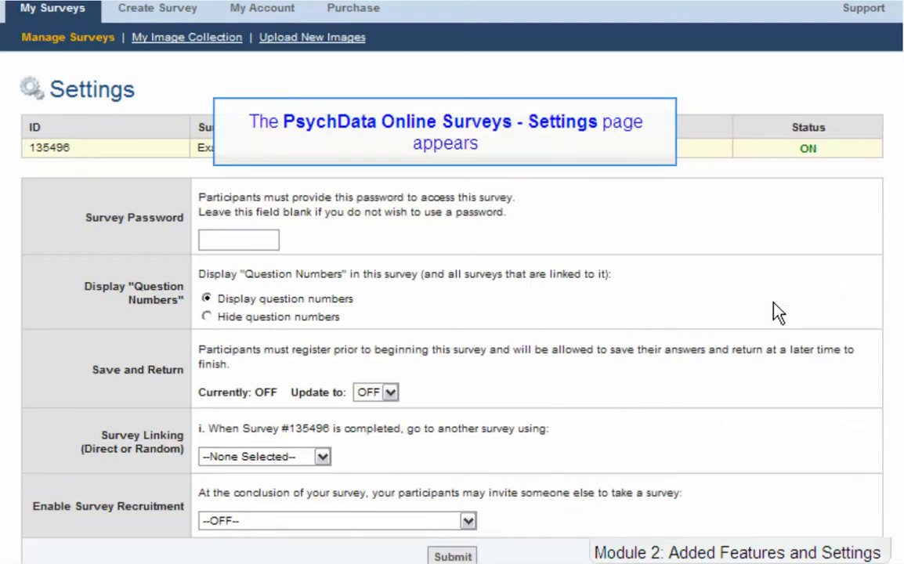
scroll(778, 312, "down", 3)
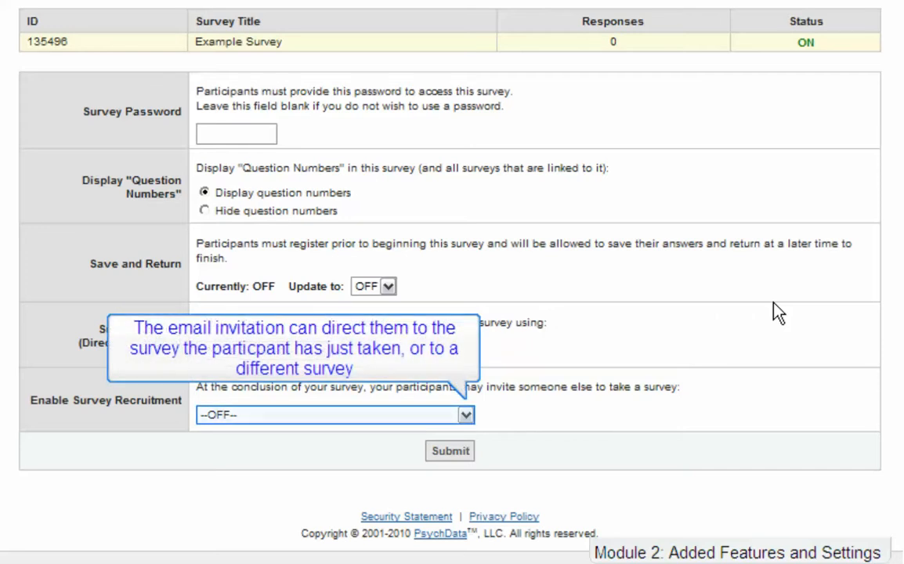
left_click(465, 414)
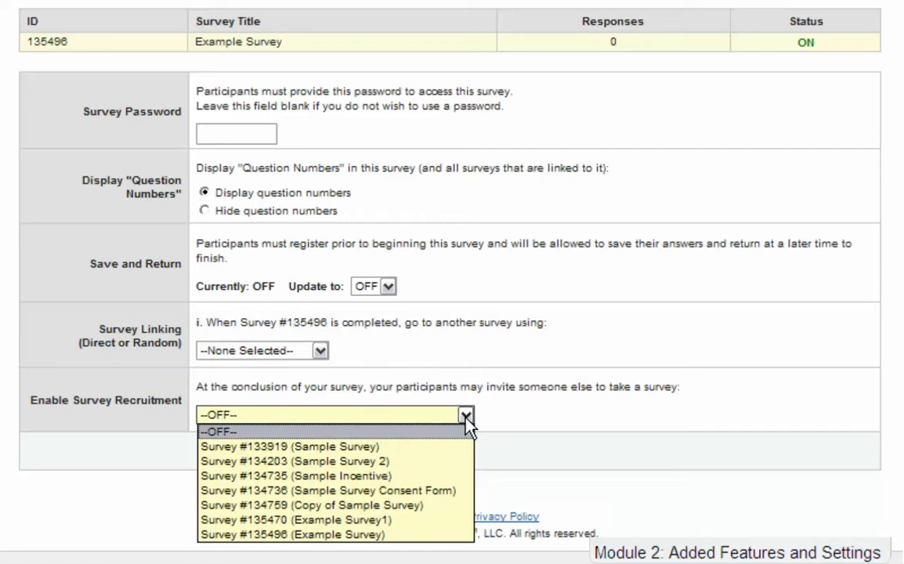
left_click(452, 534)
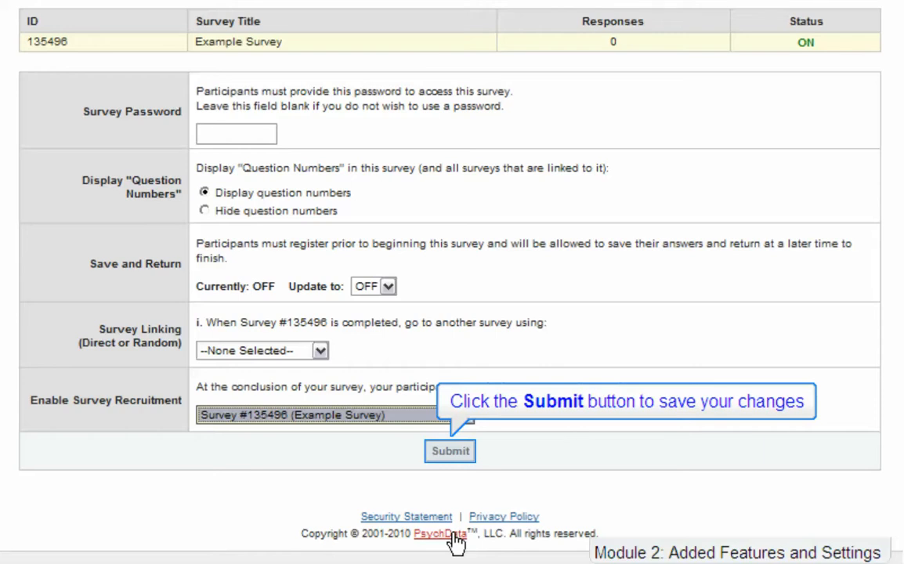
left_click(460, 451)
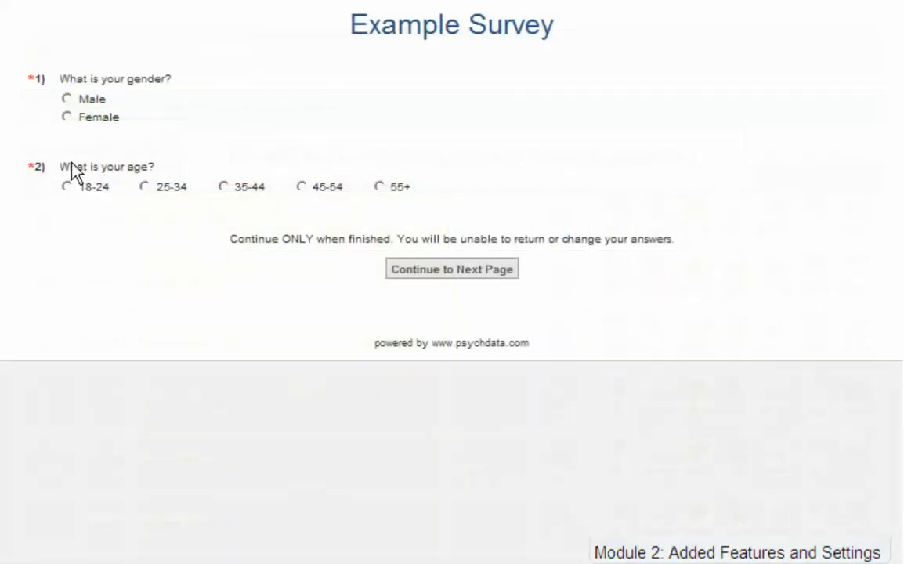
Answer the survey as Female, aged 25-34, and submit to reach the thank-you page.
left_click(67, 118)
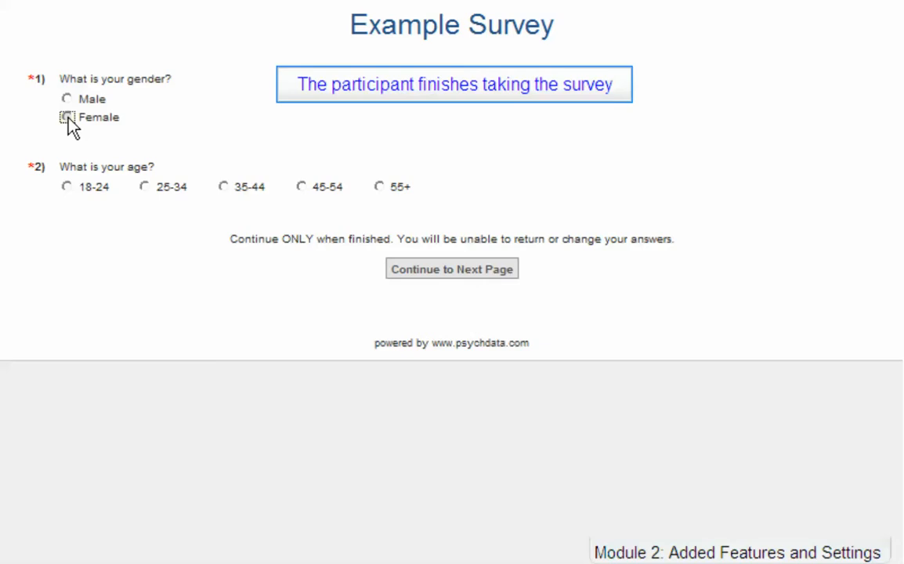
left_click(145, 188)
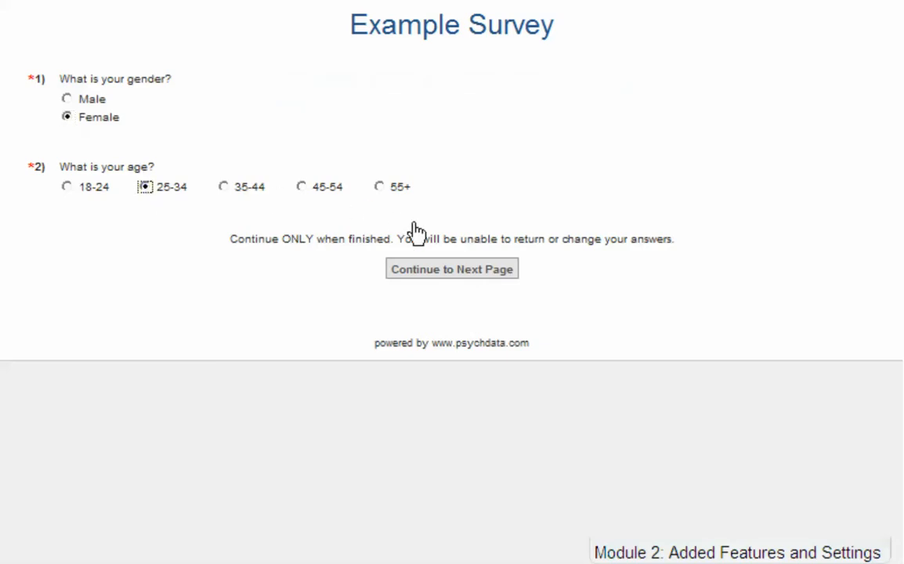
left_click(452, 270)
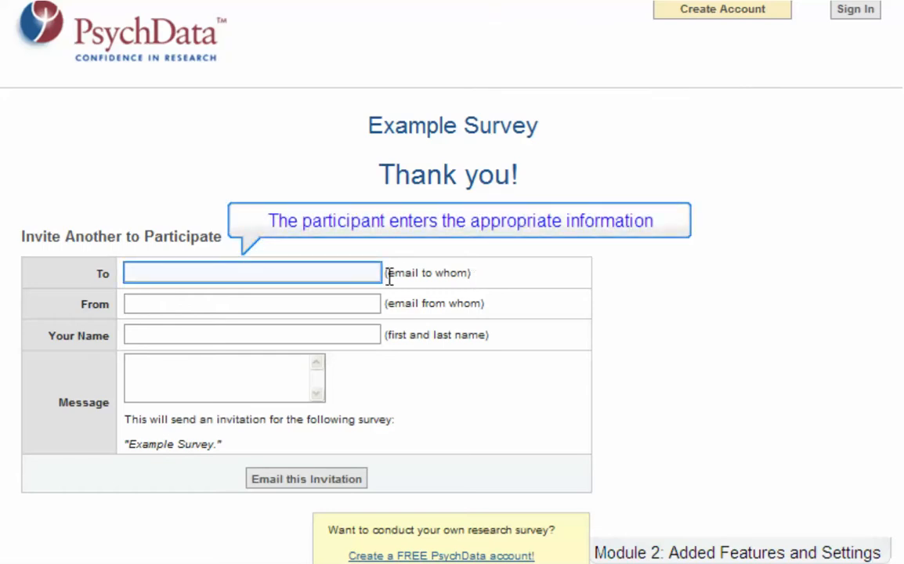
Fill in recipient and sender e-mails, sender's name, and message 'I just took this survey and you can take it, too.', then send.
left_click(361, 271)
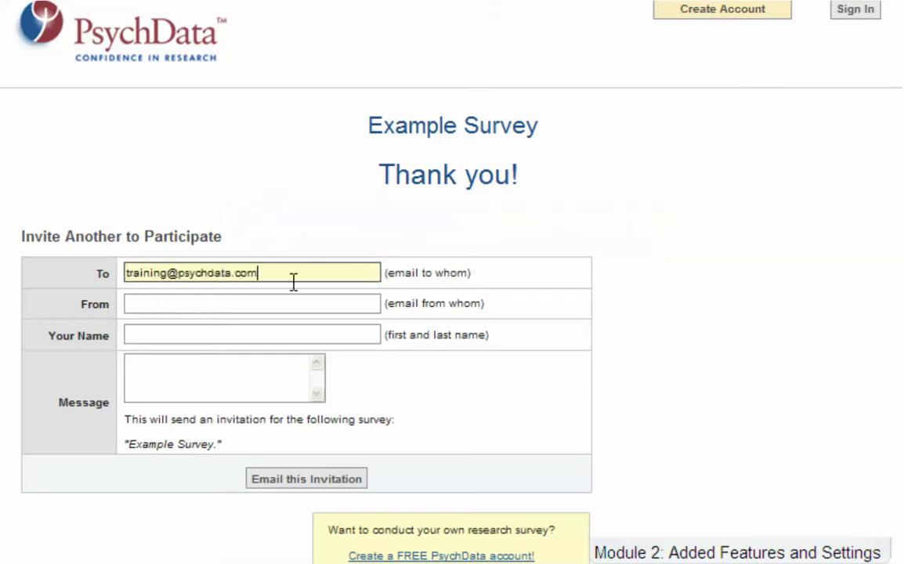
left_click(282, 302)
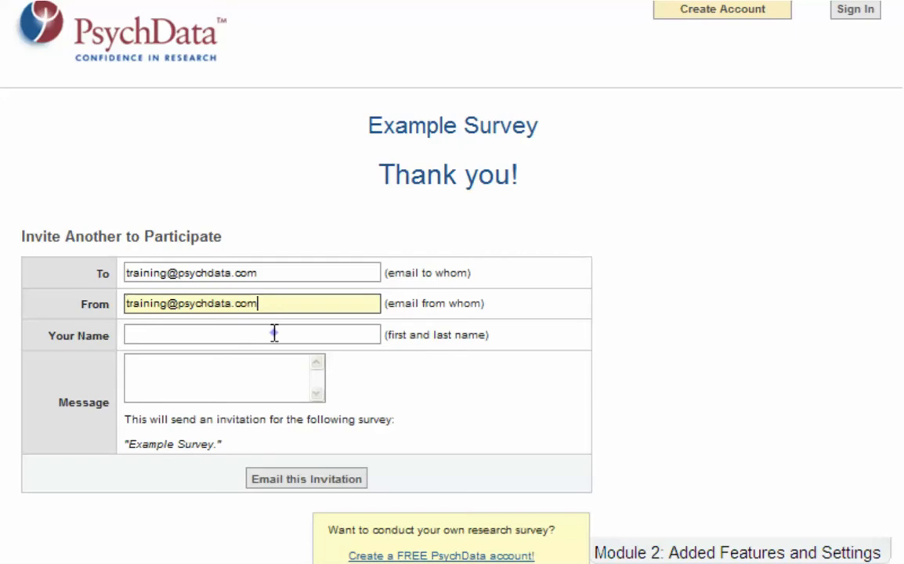
left_click(274, 335)
type("James Q. Training")
left_click(265, 373)
type("I just took this survey and you can take it, too.")
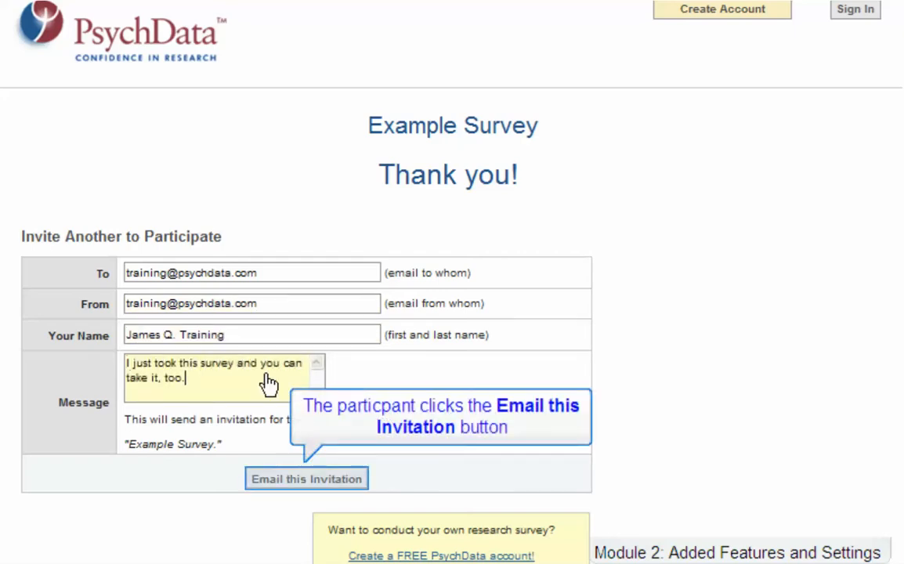
left_click(288, 480)
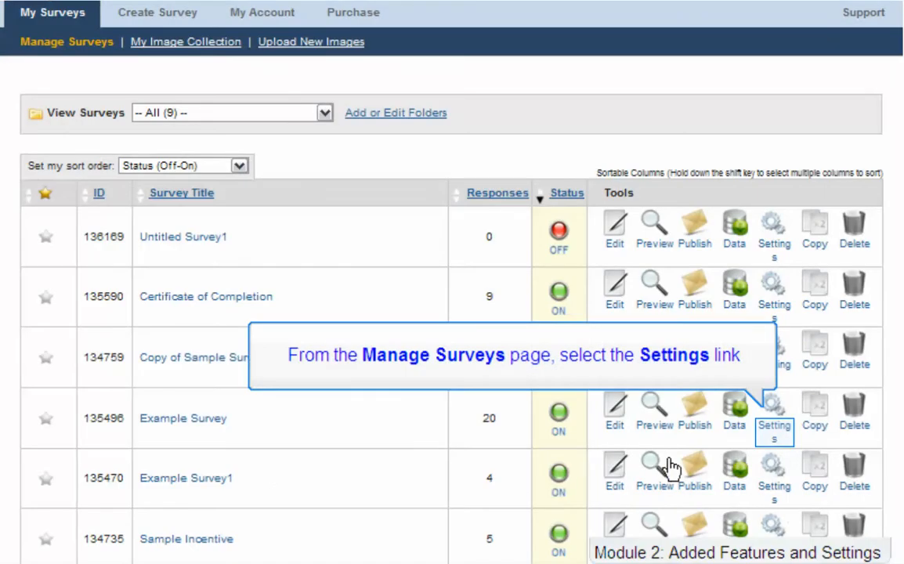
Submit Example Survey's settings with End of Survey left at Standard Conclusion Page.
left_click(772, 428)
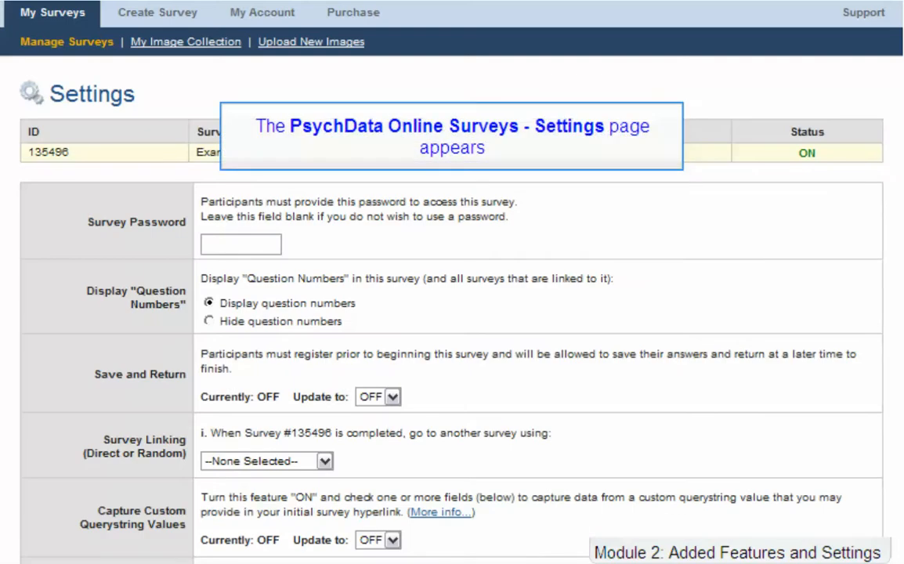
scroll(770, 431, "down", 4)
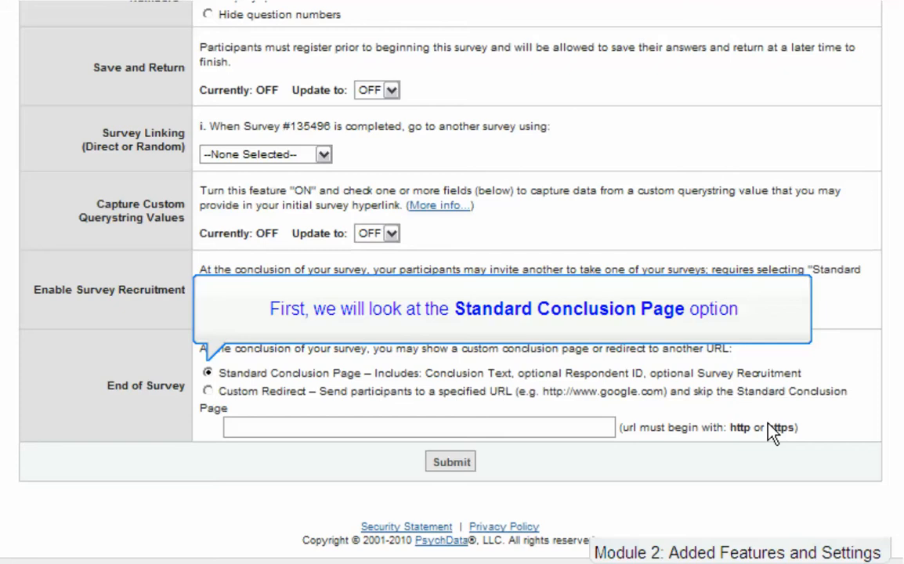
left_click(449, 462)
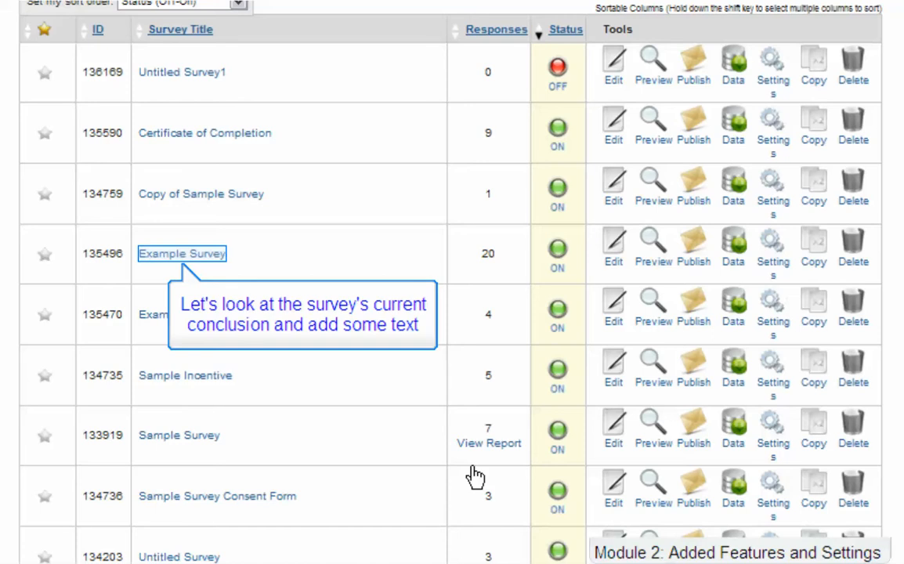
Add 'Thanks for participating in ths survey.' to Example Survey's conclusion and preview the Thank you page.
left_click(186, 256)
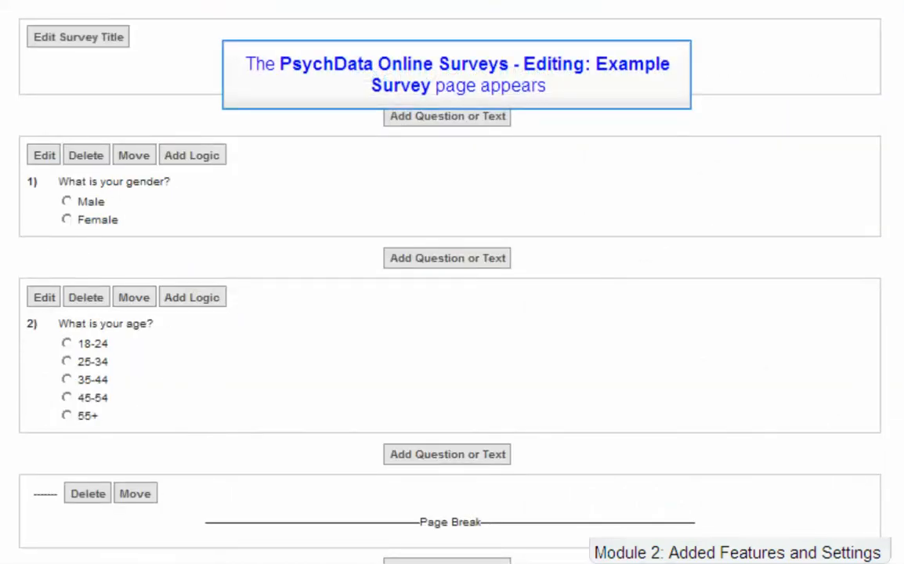
scroll(452, 281, "down", 9)
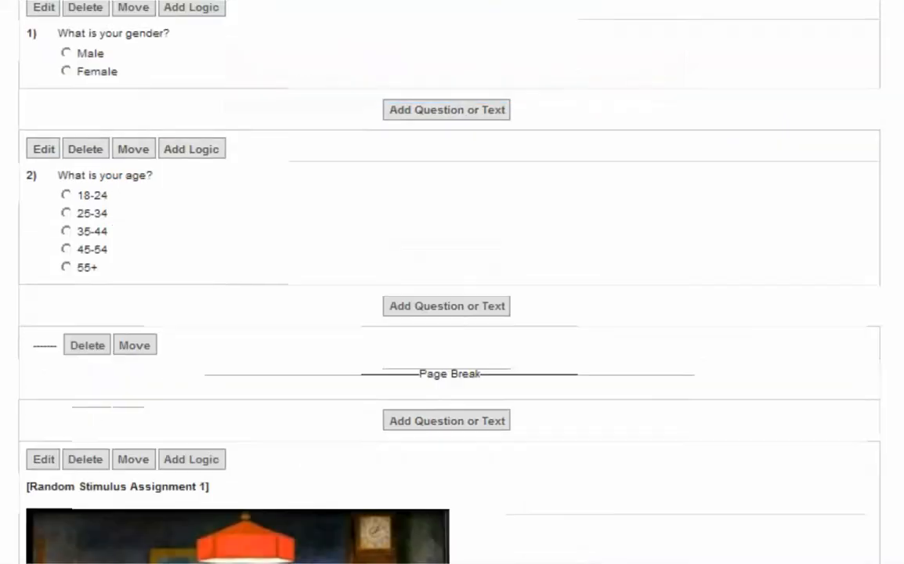
scroll(187, 251, "down", 10)
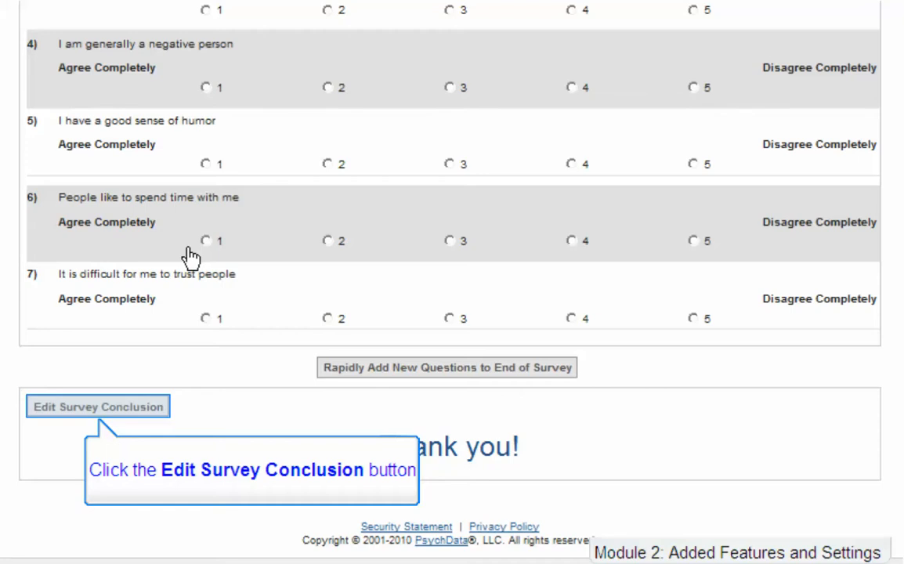
left_click(94, 408)
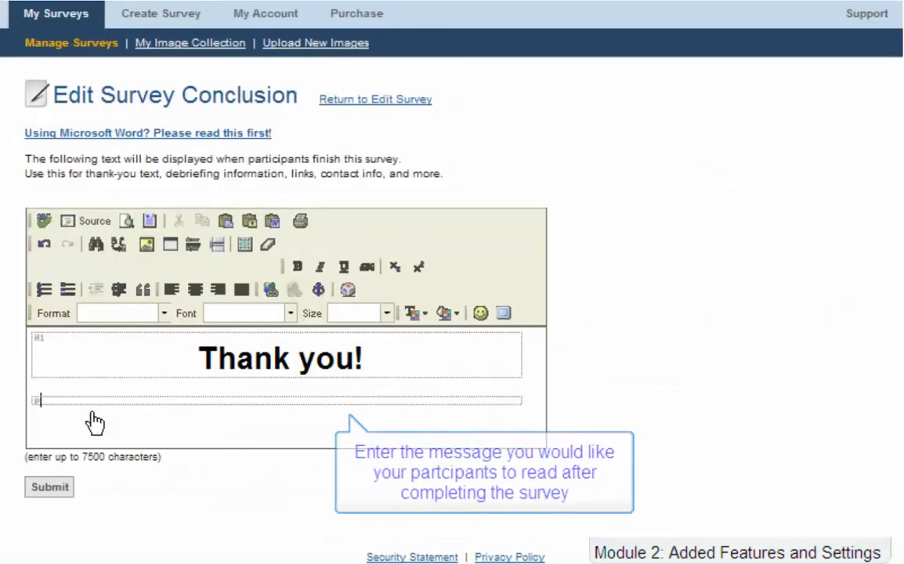
type("Thanks for participating in ths survey.")
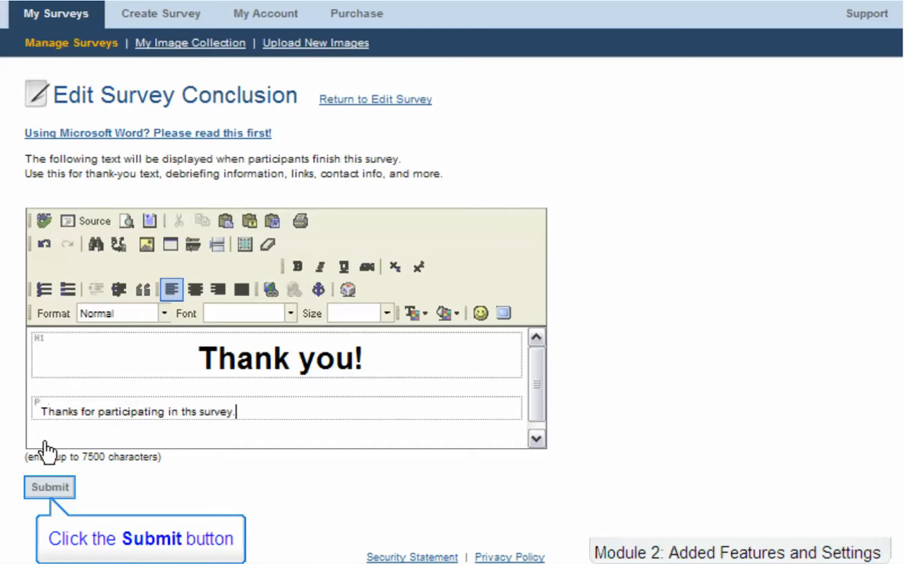
left_click(40, 487)
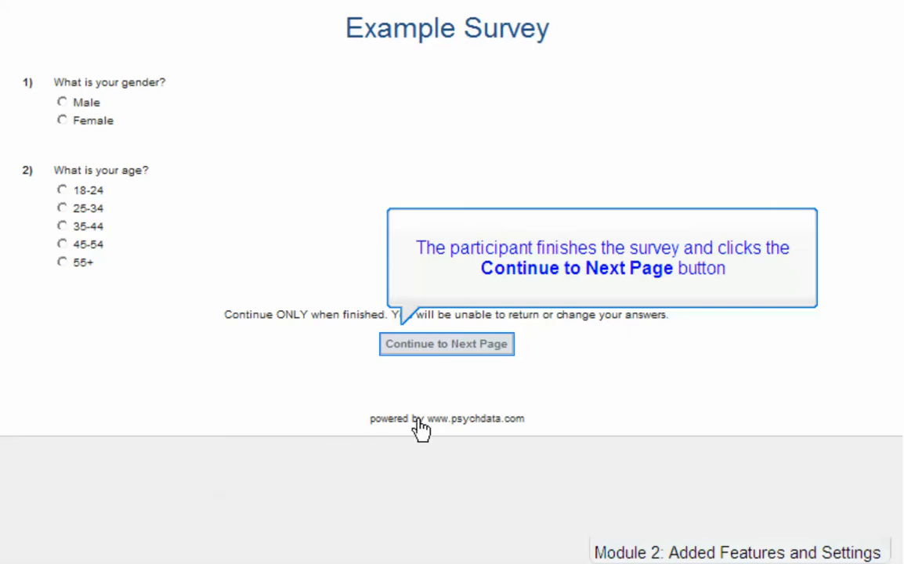
left_click(468, 345)
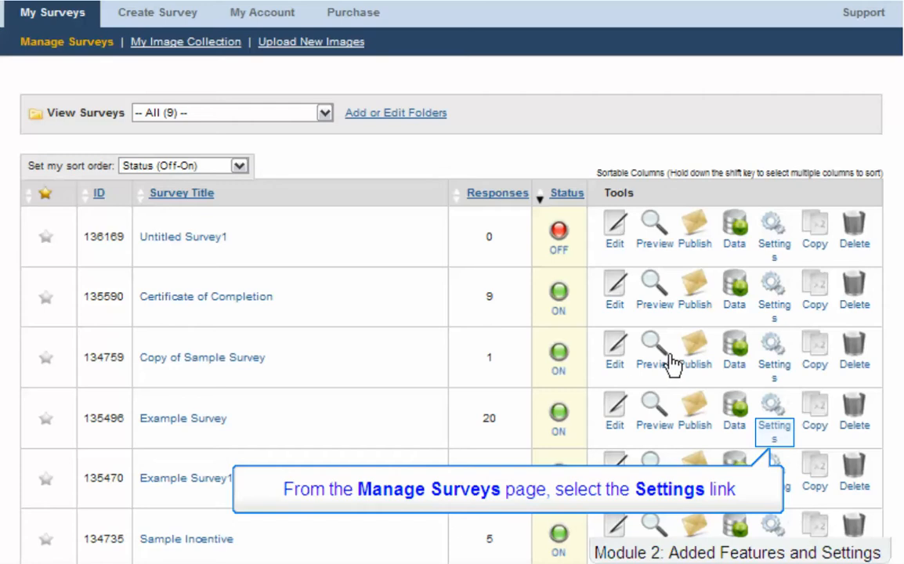
Switch Example Survey's End of Survey option to Custom Redirect and dismiss the invalid-URL warning.
left_click(778, 434)
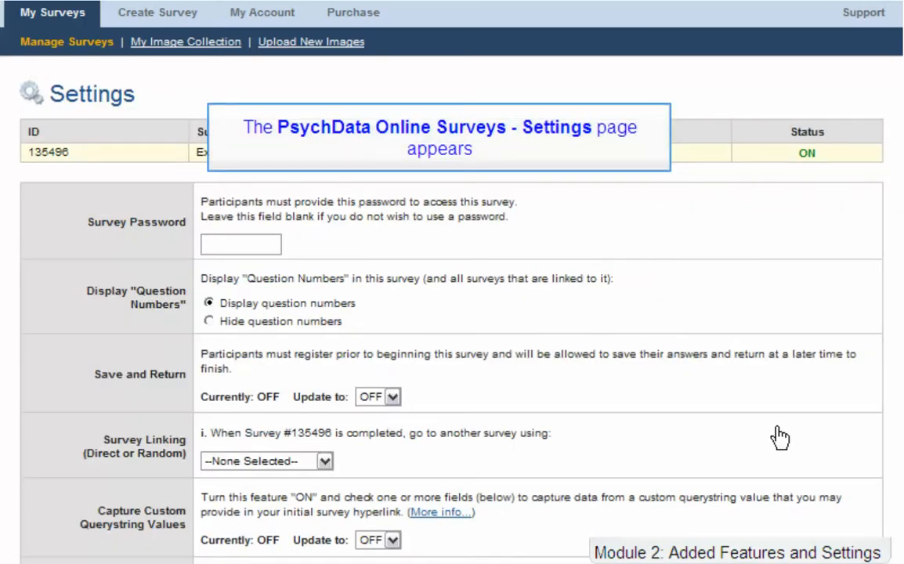
scroll(722, 433, "down", 5)
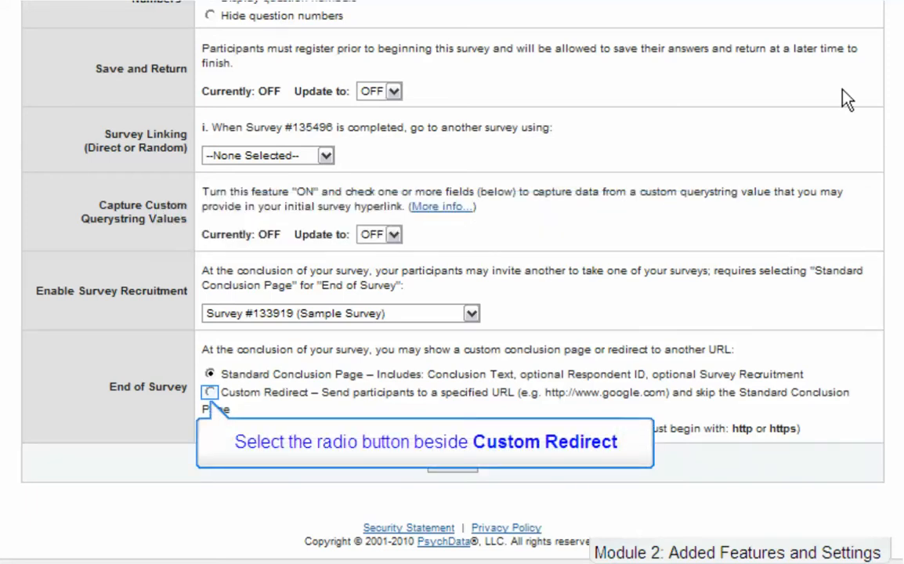
left_click(210, 392)
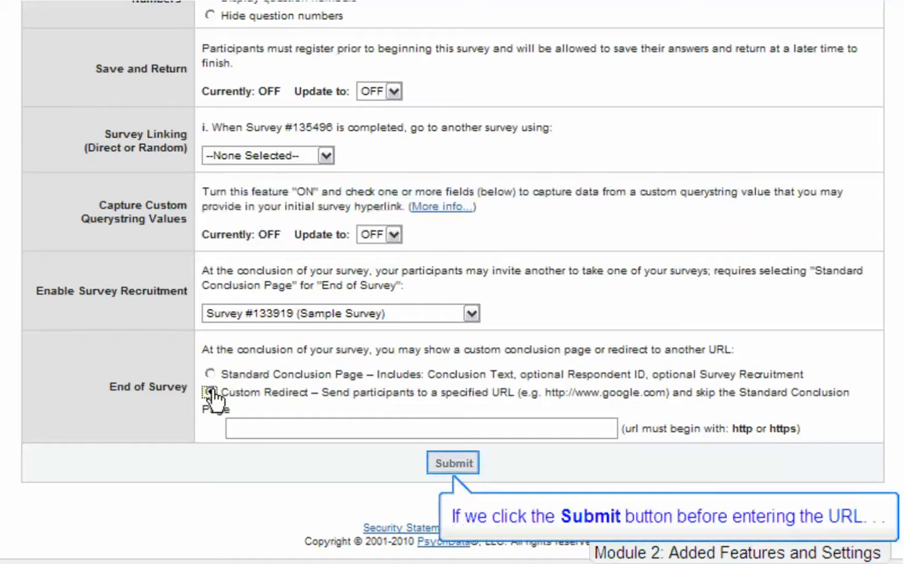
left_click(459, 464)
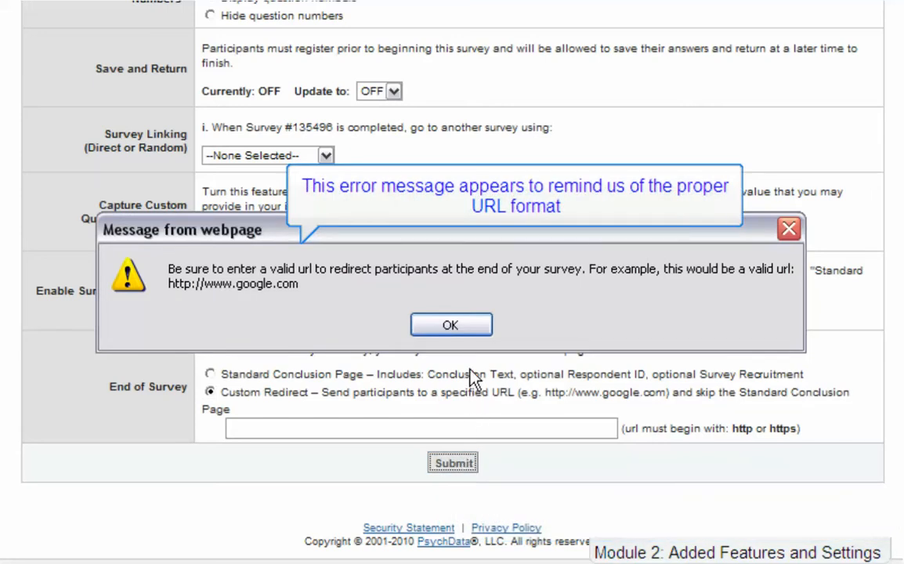
left_click(473, 327)
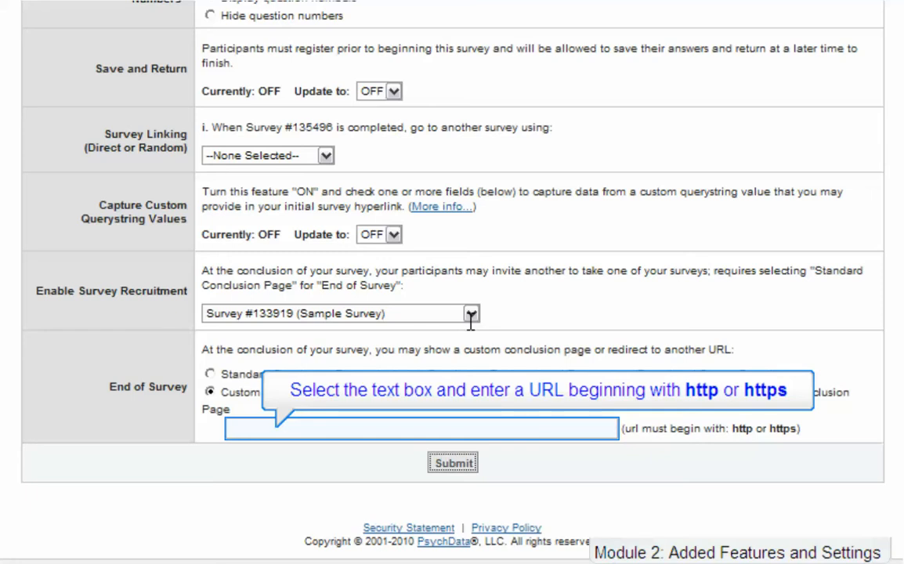
left_click(401, 429)
type("http://www.eliteresearch.com")
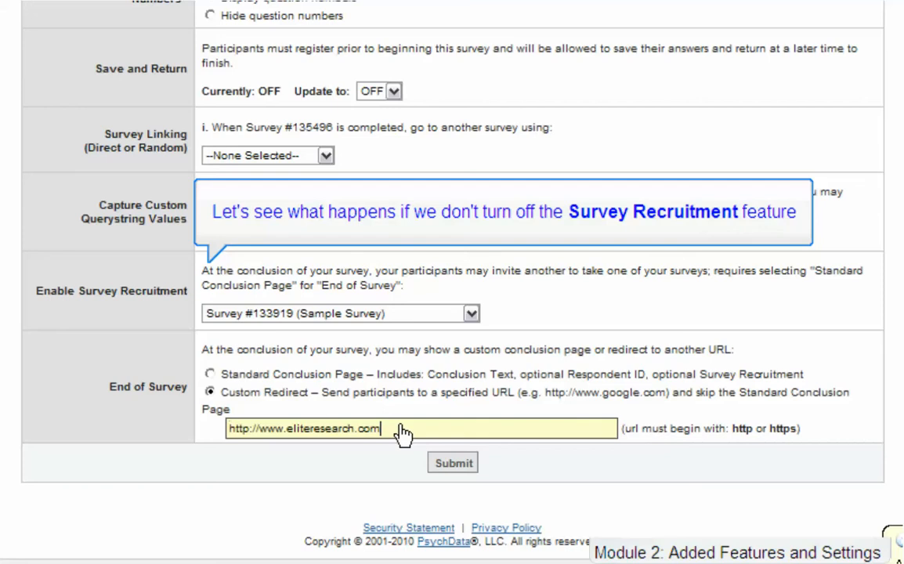
left_click(467, 470)
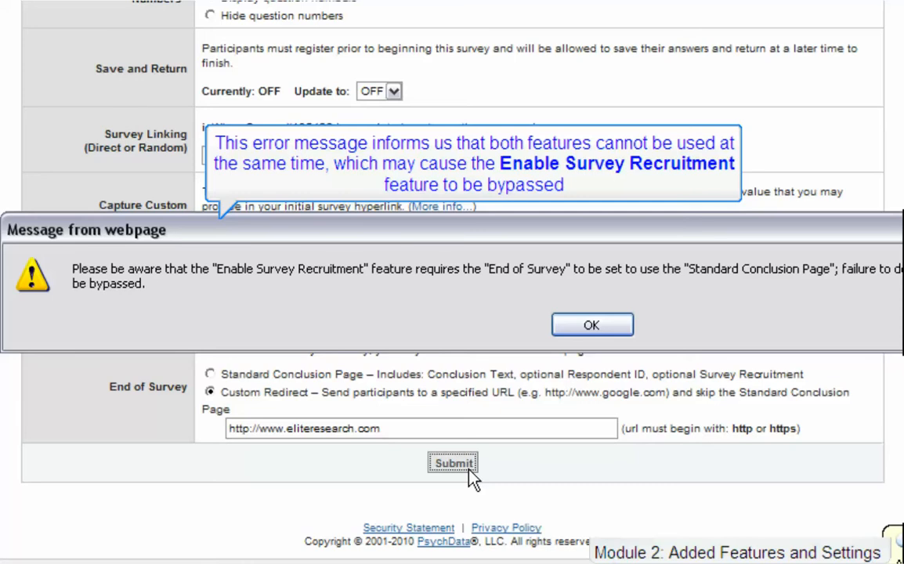
left_click(624, 332)
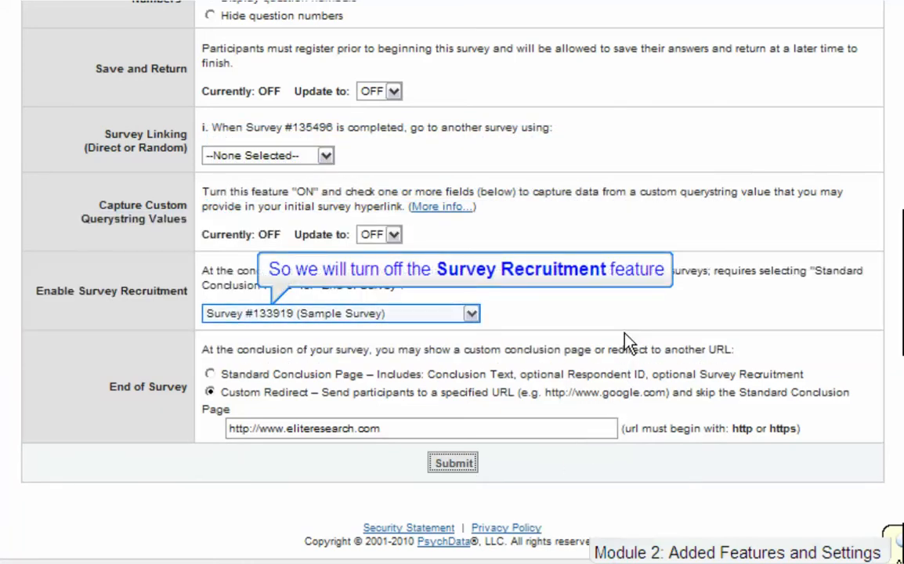
Set Enable Survey Recruitment to --OFF-- and save the settings.
left_click(473, 316)
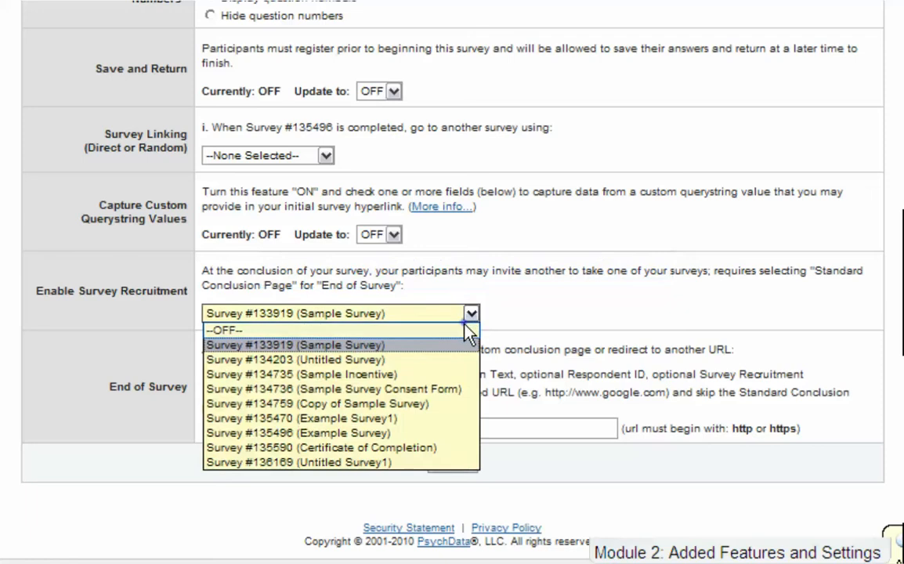
left_click(467, 325)
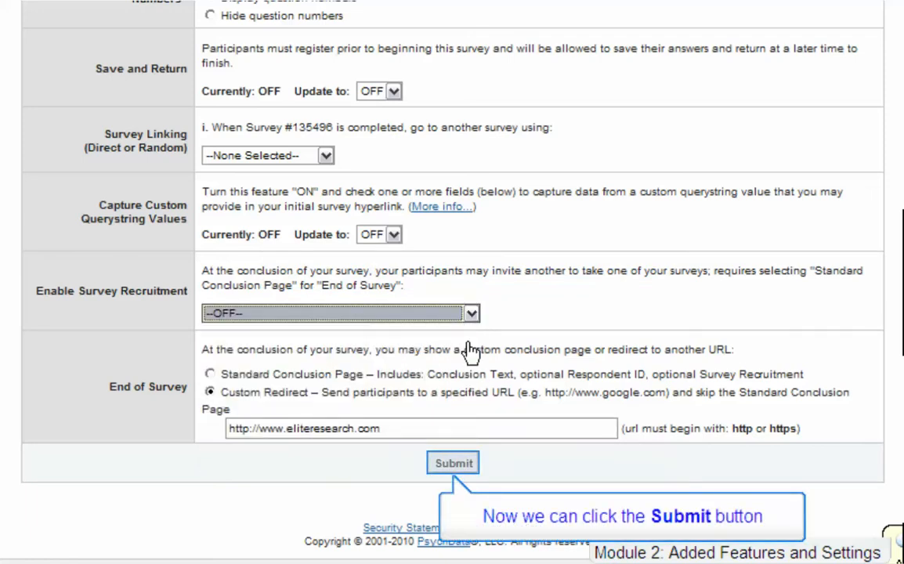
left_click(476, 462)
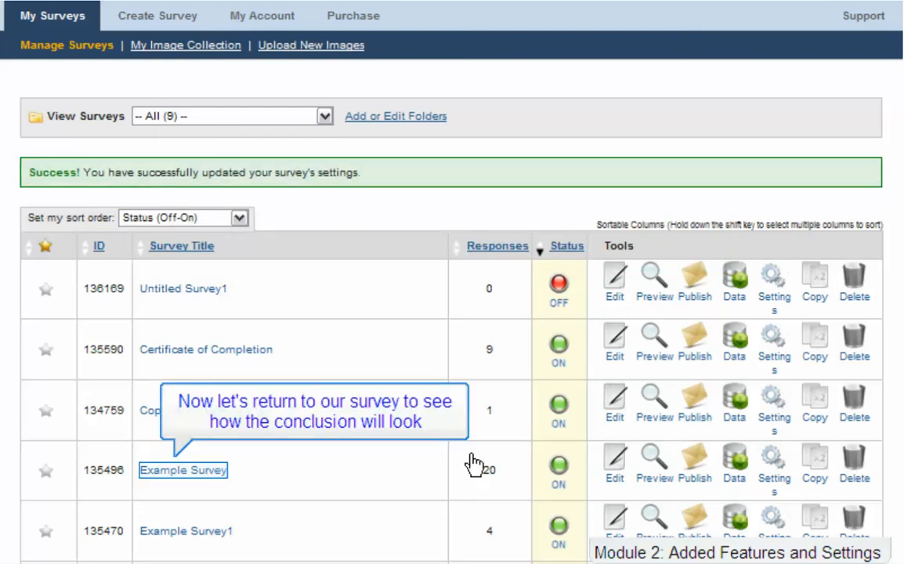
Preview Example Survey's gender and age questions and continue to the next page.
left_click(219, 471)
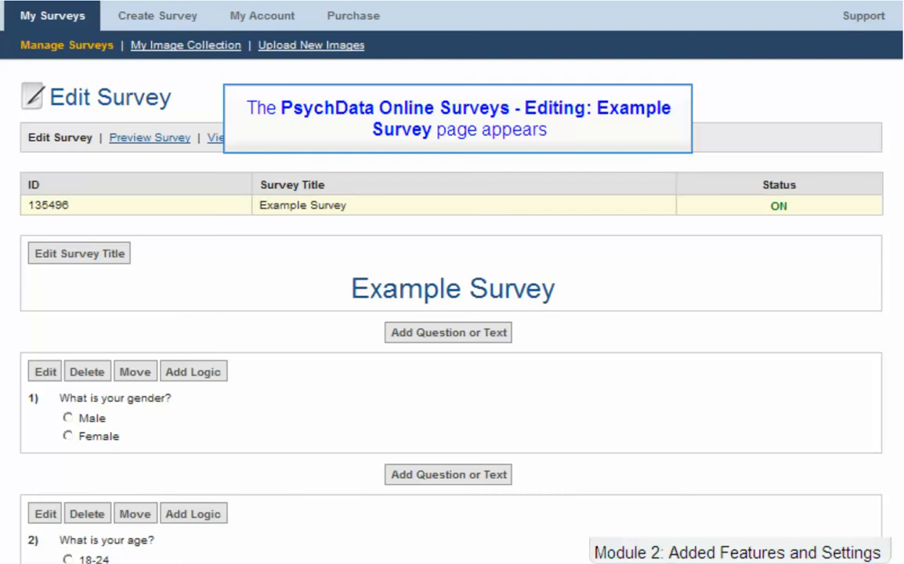
scroll(452, 314, "down", 20)
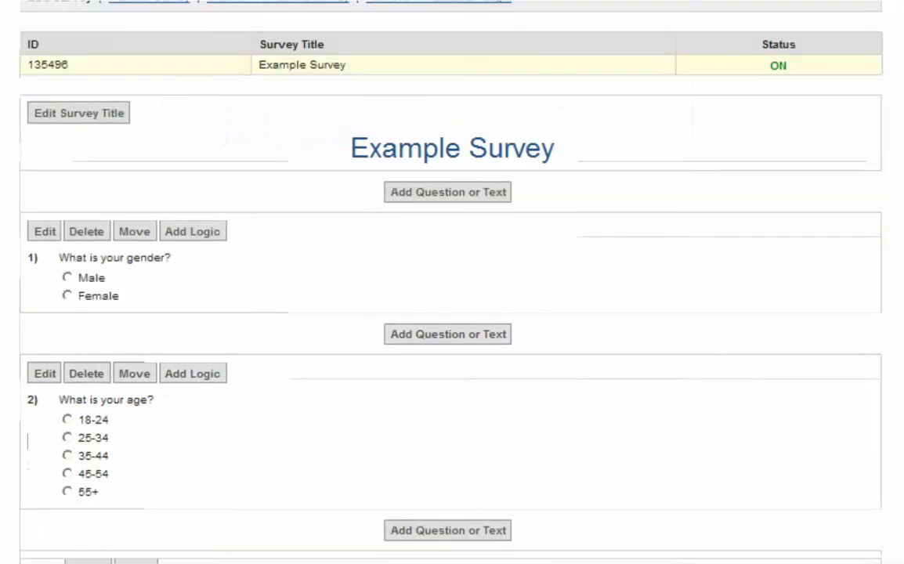
scroll(219, 478, "down", 15)
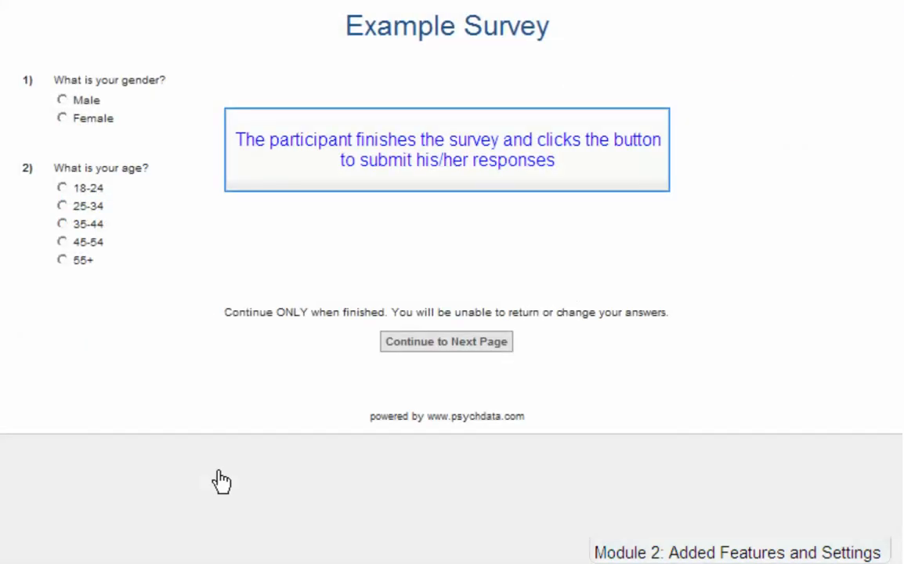
left_click(454, 349)
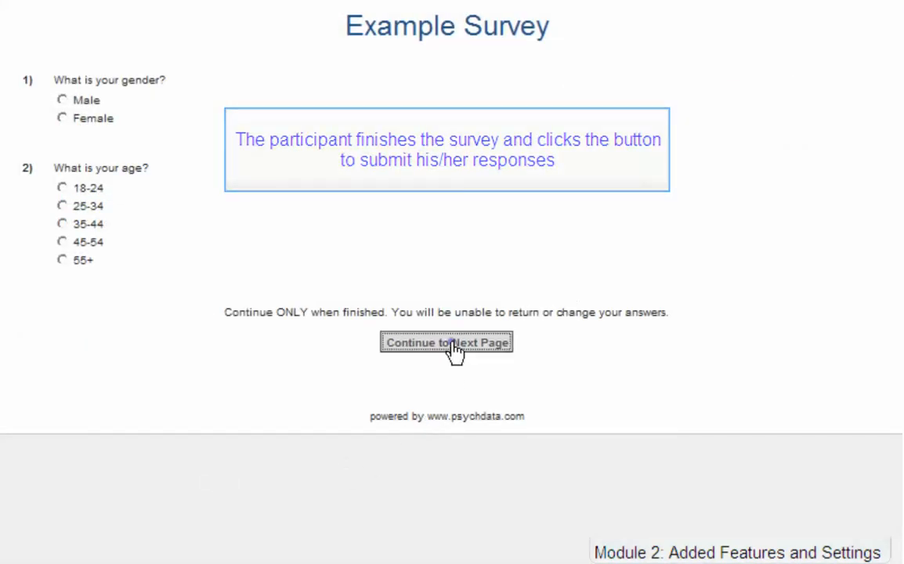